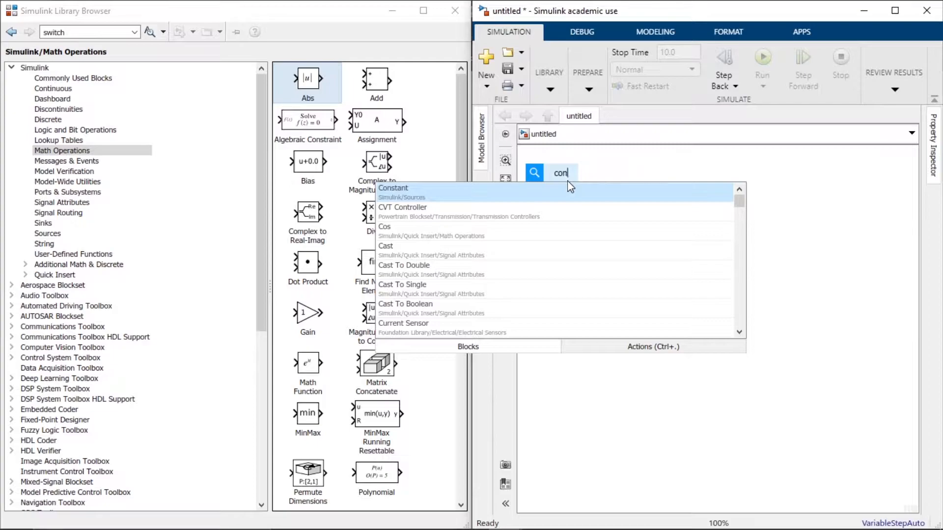
# Add a Constant block from Simulink/Sources near the upper area of the blank model canvas
pyautogui.write('n')
pyautogui.press('BackSpace')
pyautogui.write('s')
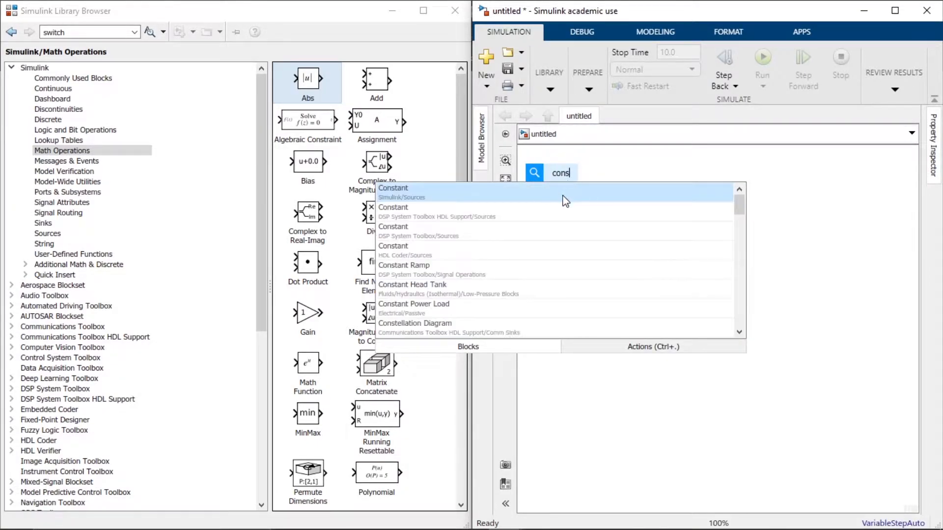
pyautogui.press('Return')
pyautogui.click(589, 285)
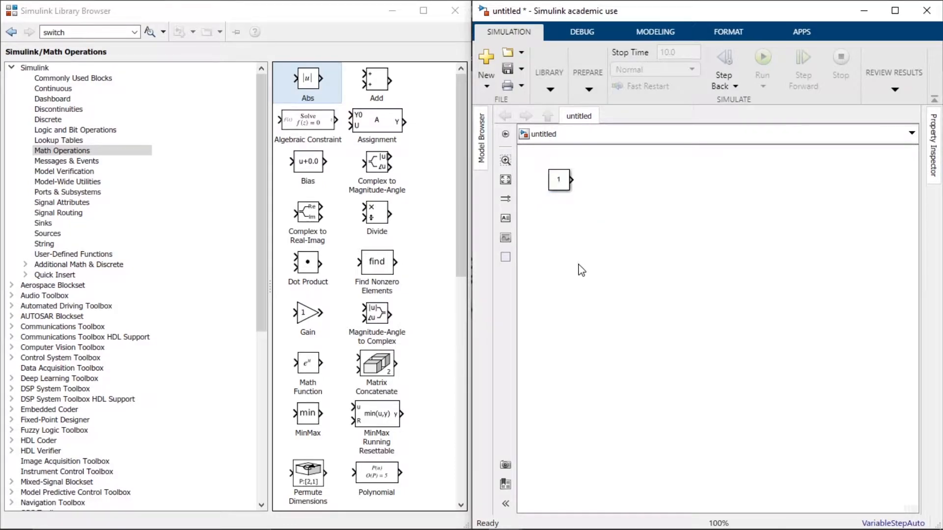
# Add a From Workspace block and place it directly below the Constant block
pyautogui.doubleClick(571, 265)
pyautogui.write('from')
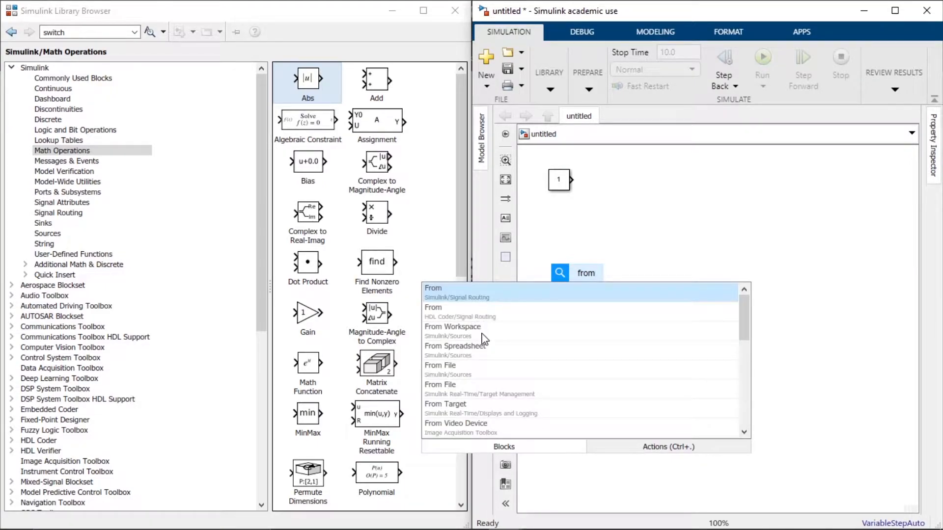
pyautogui.click(484, 339)
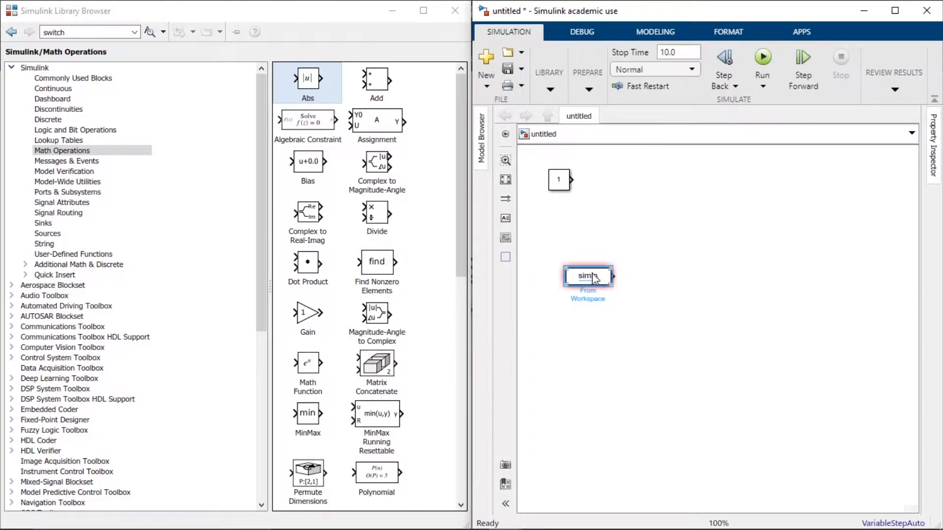
pyautogui.moveTo(597, 277); pyautogui.dragTo(557, 238)
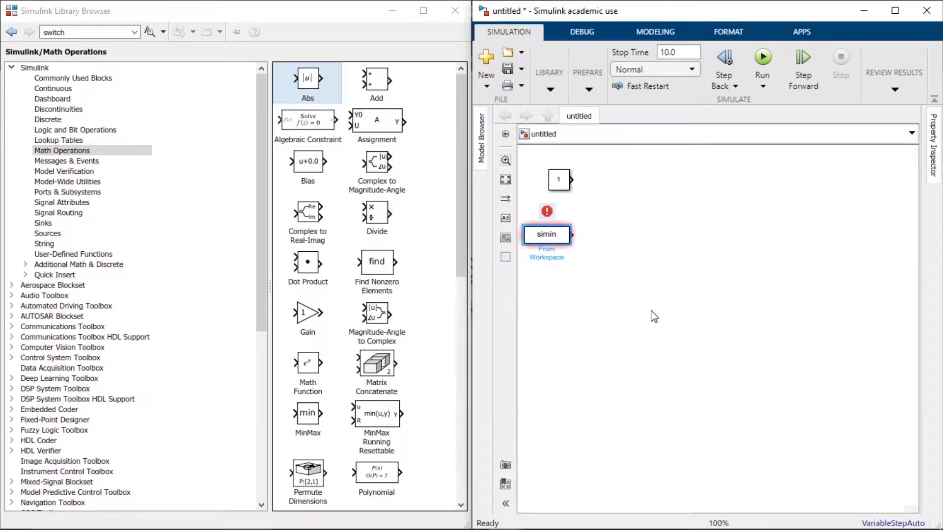
pyautogui.click(647, 325)
pyautogui.write('sw')
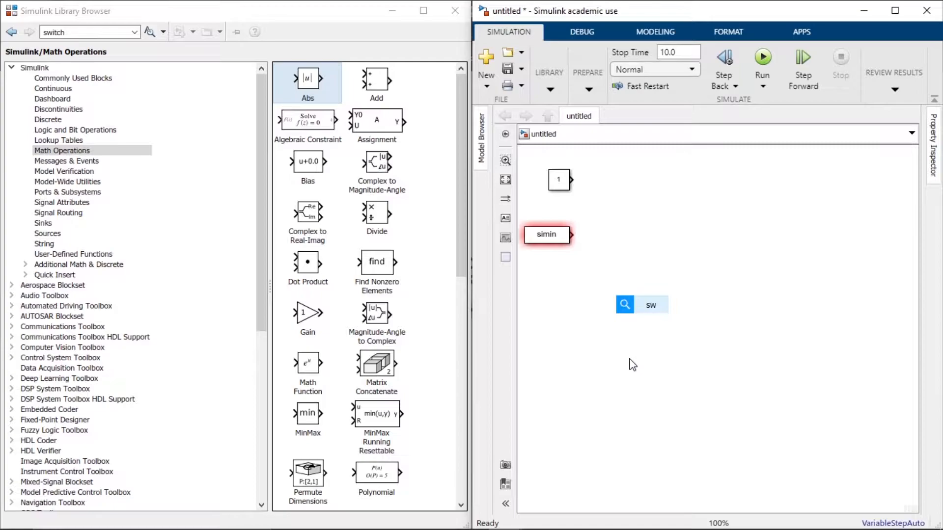
pyautogui.write('itch')
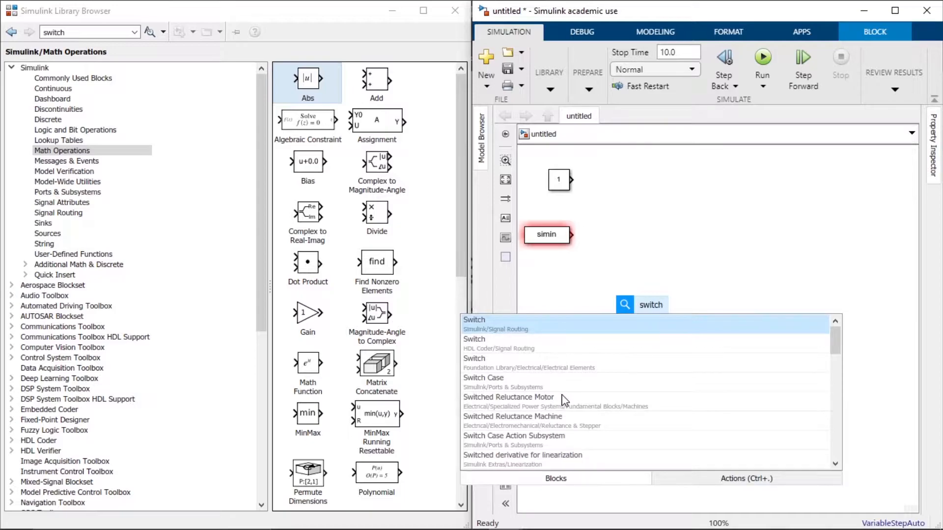
pyautogui.scroll(-1, 565, 435)
pyautogui.scroll(-4, 566, 435)
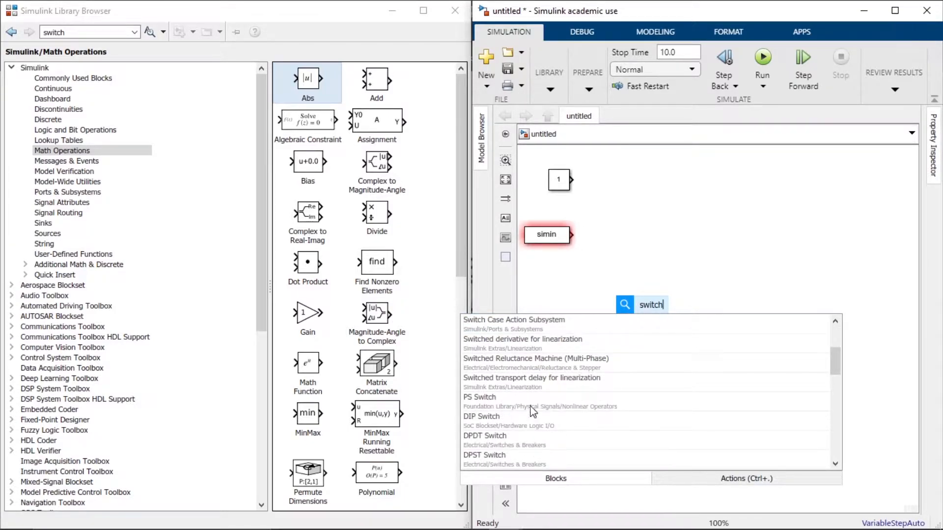
pyautogui.scroll(-1, 536, 367)
pyautogui.scroll(-1, 541, 400)
pyautogui.write('ph')
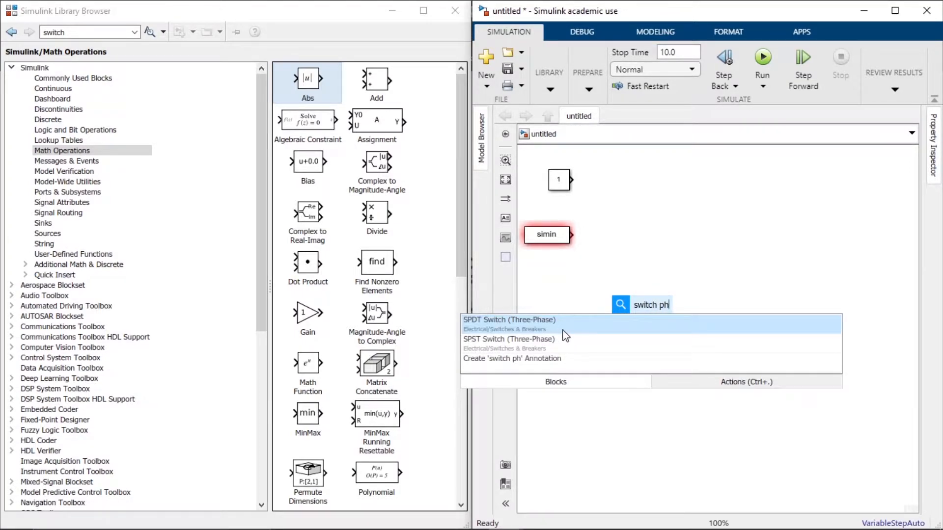
pyautogui.press('BackSpace')
pyautogui.press('BackSpace')
pyautogui.press('BackSpace')
pyautogui.press('BackSpace')
pyautogui.press('BackSpace')
pyautogui.press('BackSpace')
pyautogui.press('BackSpace')
pyautogui.press('BackSpace')
pyautogui.press('BackSpace')
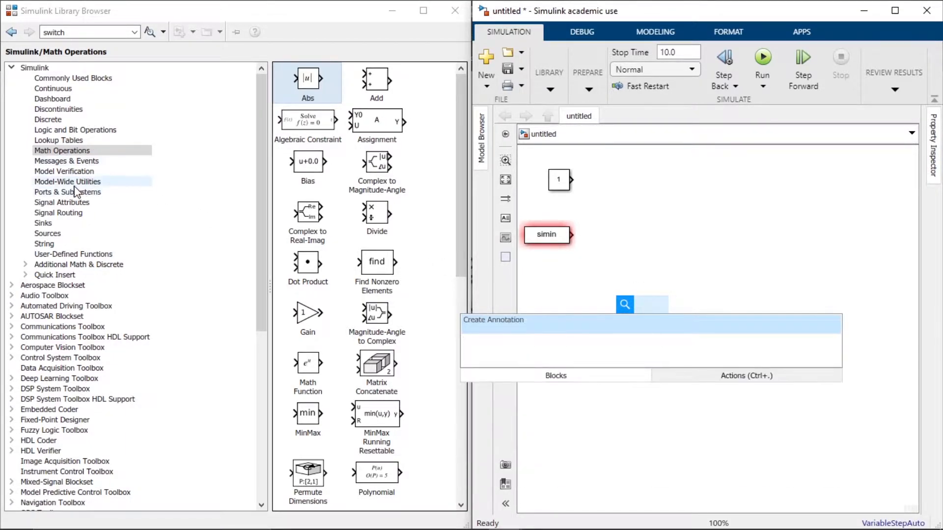
# Add a Manual Switch block from the Signal Routing library to the right of the two source blocks
pyautogui.click(81, 214)
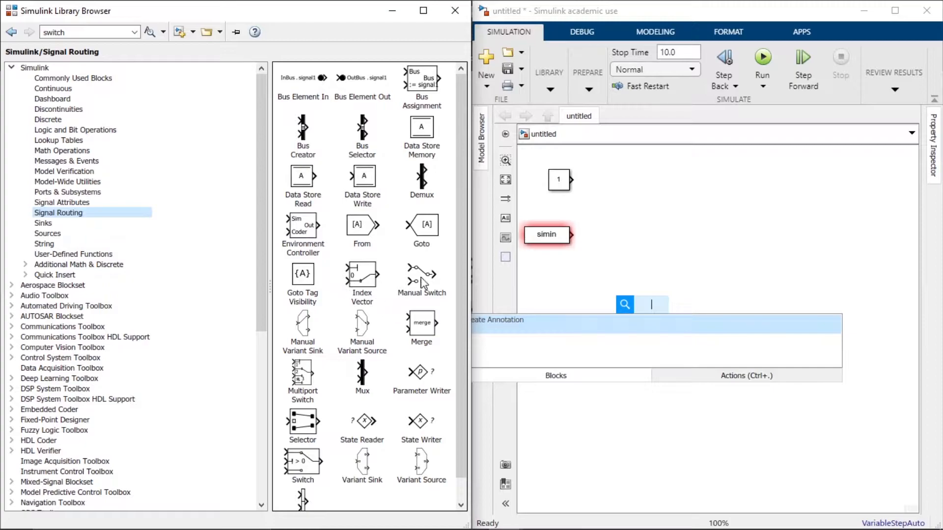
pyautogui.moveTo(414, 281); pyautogui.dragTo(633, 208)
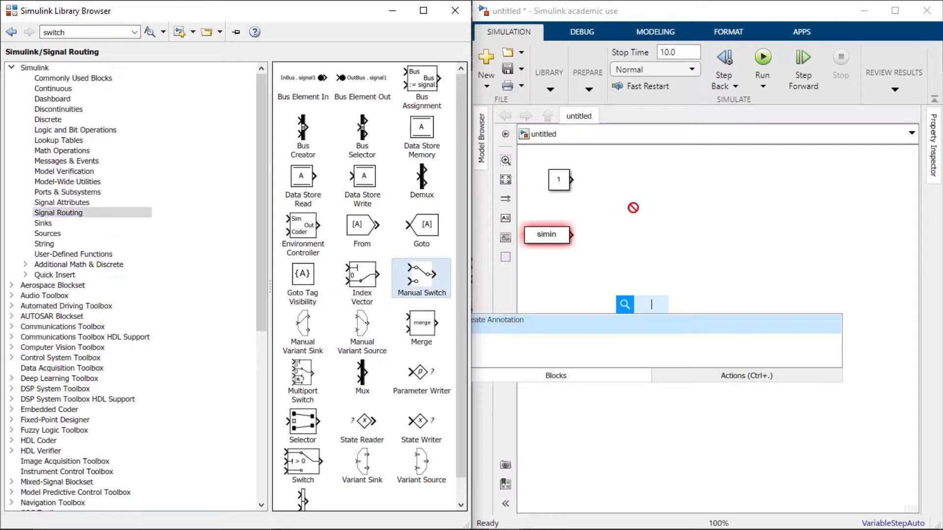
pyautogui.click(630, 202)
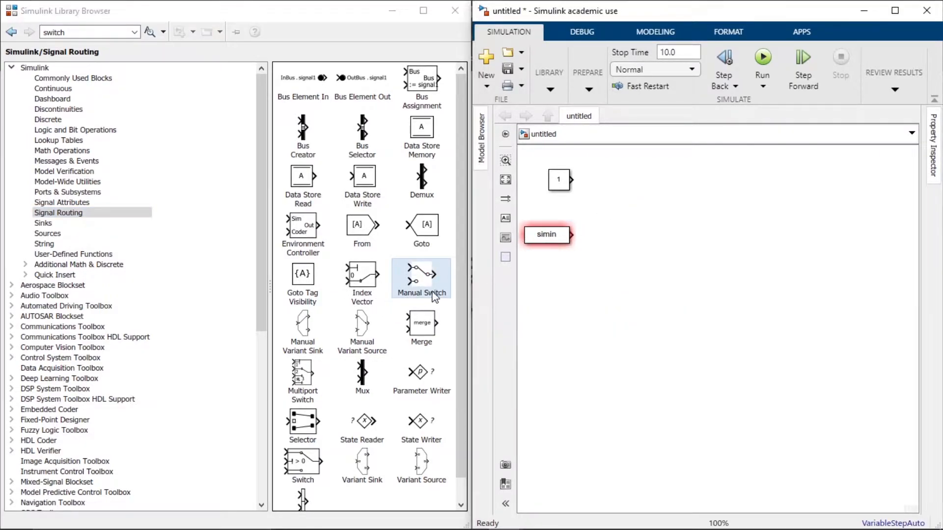
pyautogui.moveTo(414, 283); pyautogui.dragTo(638, 209)
# Connect the Constant block to the Manual Switch's upper input and the From Workspace block to its lower input
pyautogui.moveTo(572, 180); pyautogui.dragTo(626, 200)
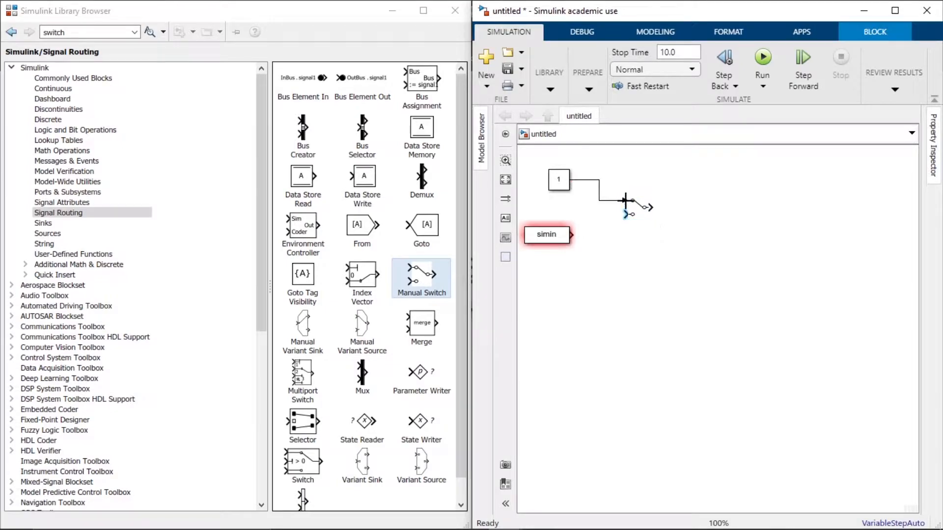
pyautogui.moveTo(569, 236); pyautogui.dragTo(624, 214)
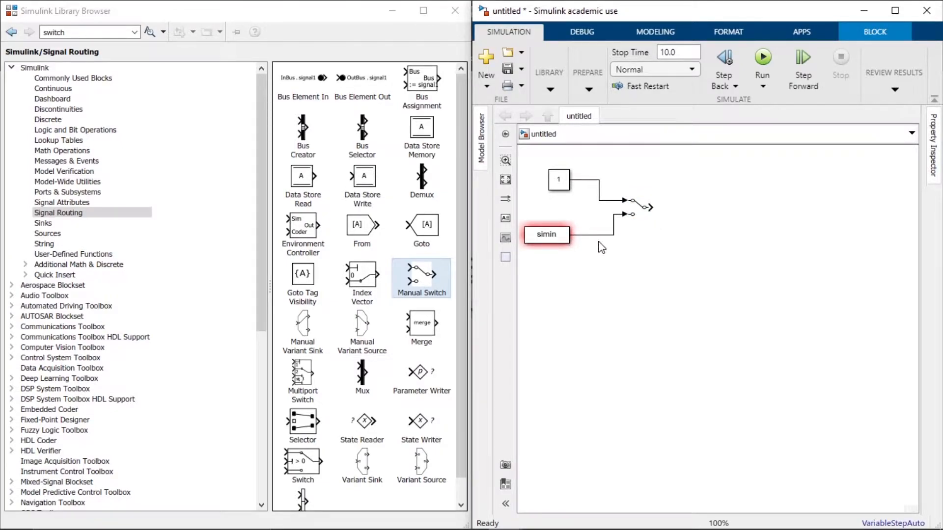
pyautogui.doubleClick(564, 206)
pyautogui.press('Escape')
# Rename the Constant block as "Velocity (kmph)"
pyautogui.click(561, 181)
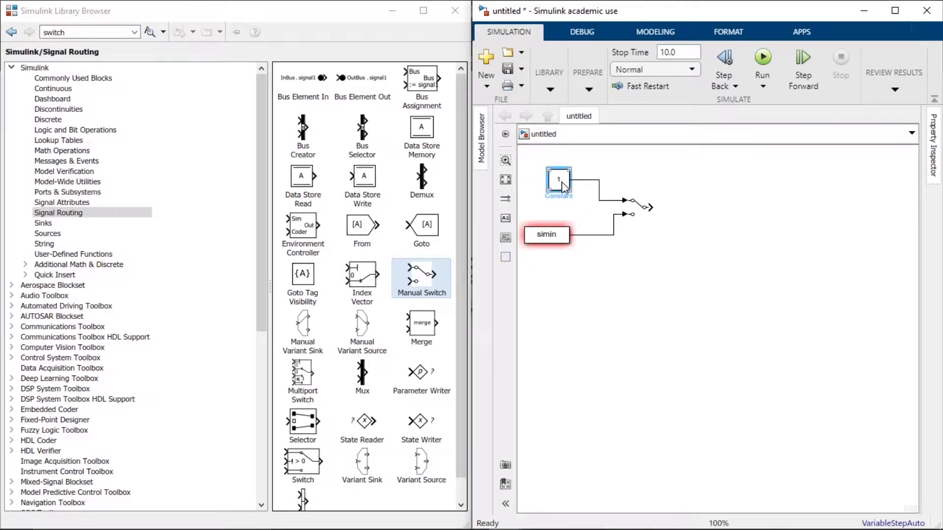
pyautogui.click(564, 196)
pyautogui.press('BackSpace')
pyautogui.write('Velocity (kmph)')
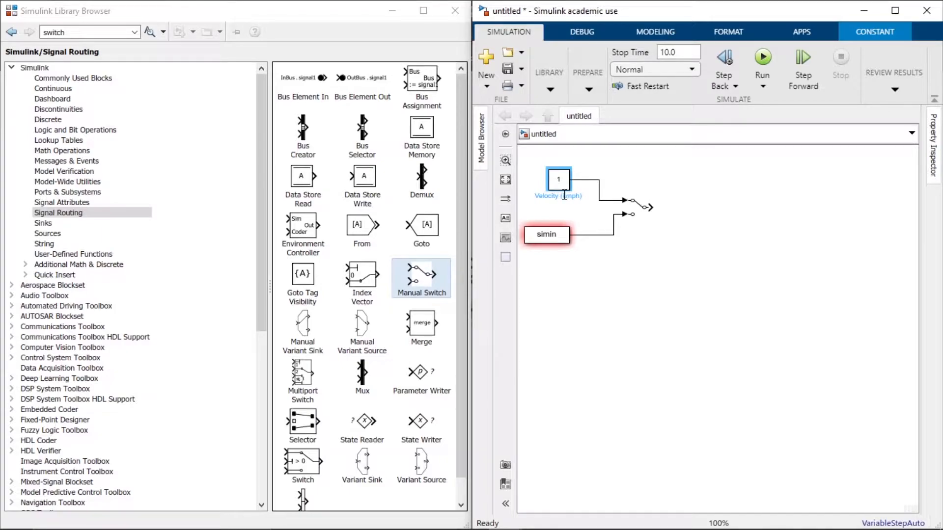
pyautogui.click(627, 318)
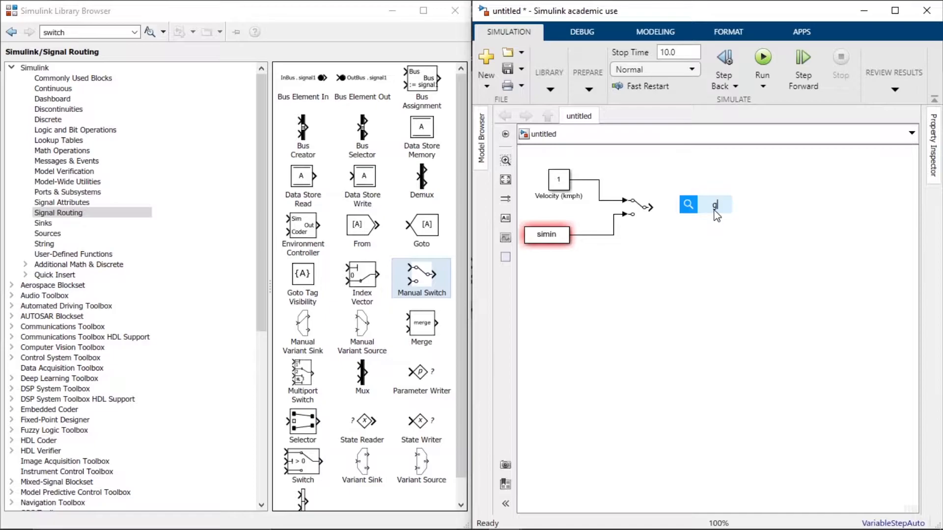
# Add a Gain block to the right of the Manual Switch and connect it to the switch output
pyautogui.write('ain')
pyautogui.press('Return')
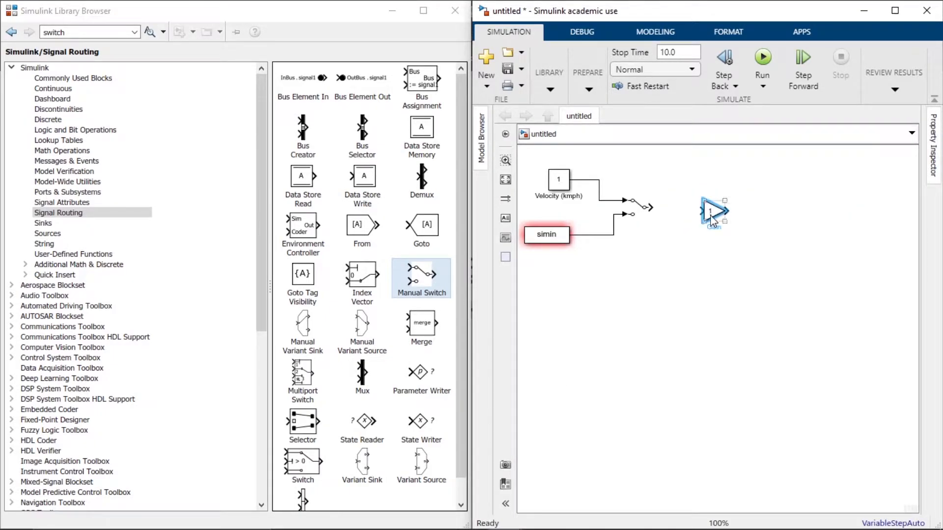
pyautogui.moveTo(698, 211); pyautogui.dragTo(673, 213)
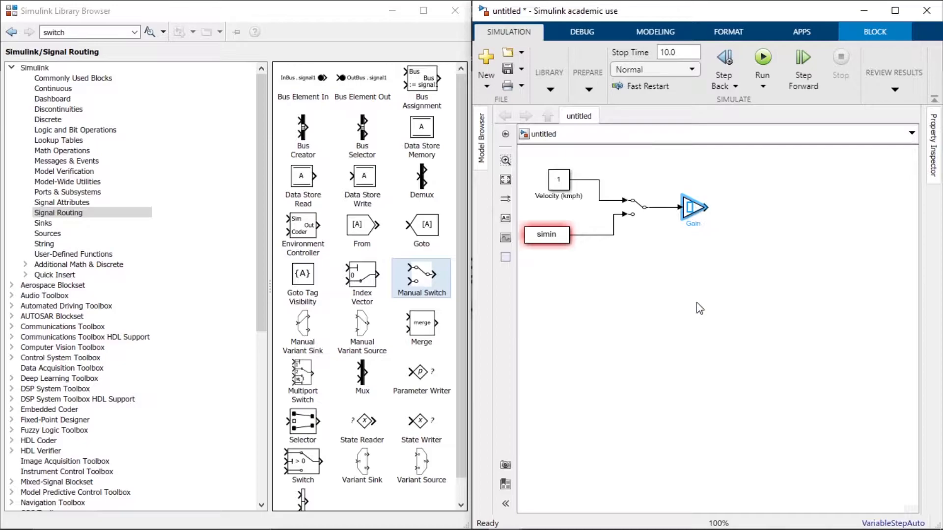
# Set the Gain block's gain to 5/18
pyautogui.doubleClick(692, 208)
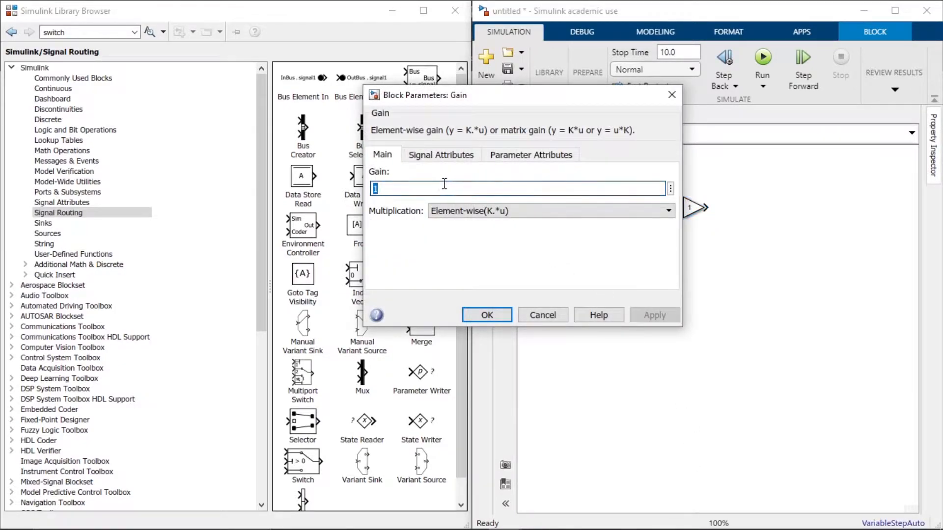
pyautogui.write('5/18')
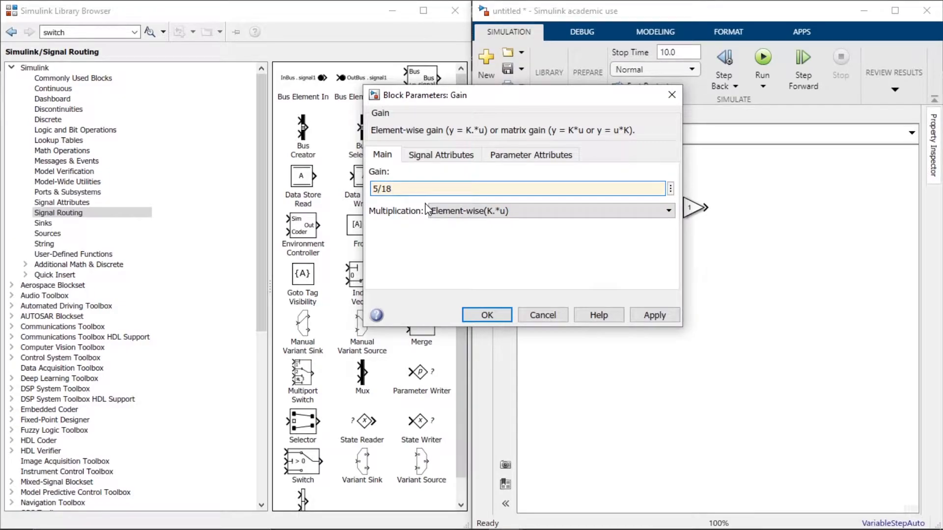
pyautogui.click(666, 316)
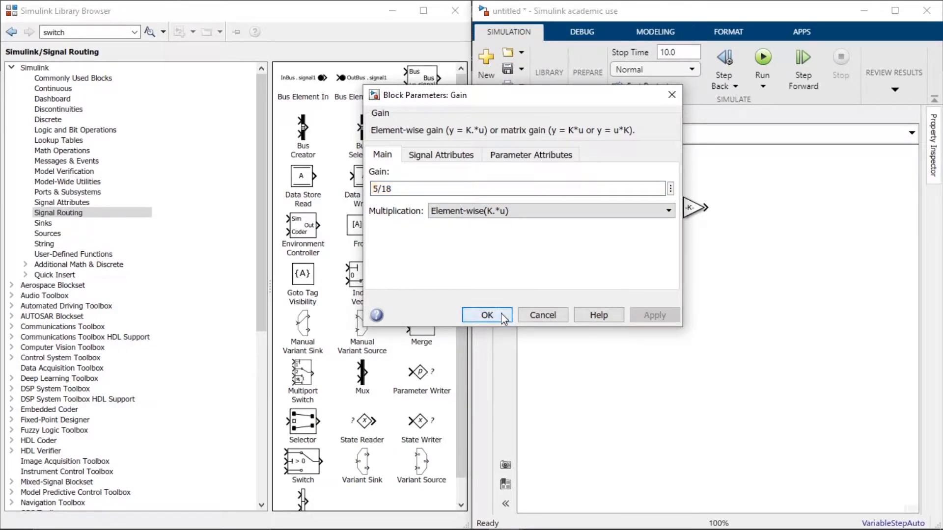
pyautogui.click(501, 313)
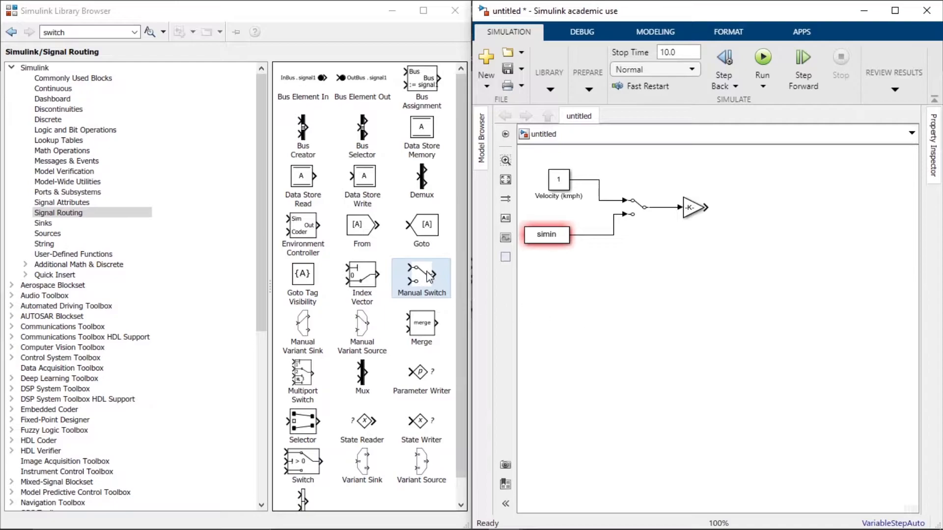
# Add a Goto block at the Gain output with the tag Vmps and global tag visibility
pyautogui.moveTo(426, 230); pyautogui.dragTo(739, 207)
pyautogui.doubleClick(759, 198)
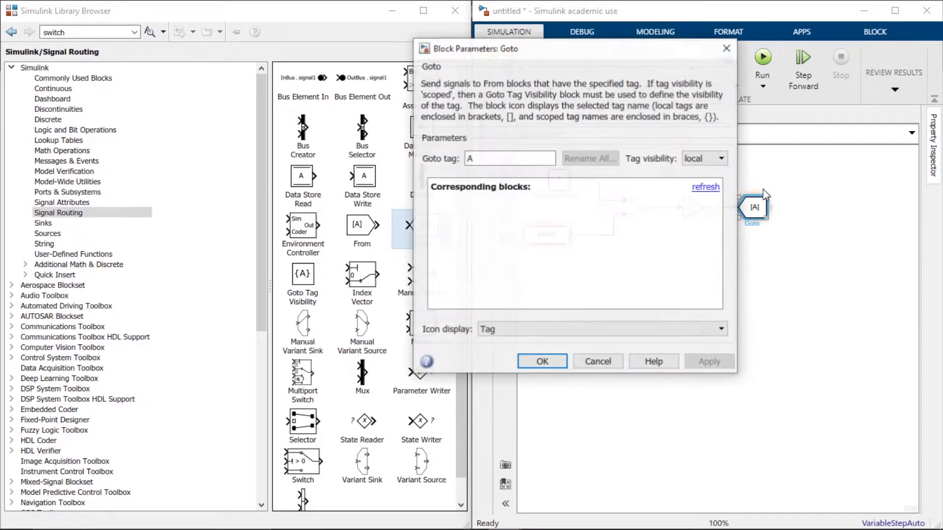
pyautogui.write('Vmps')
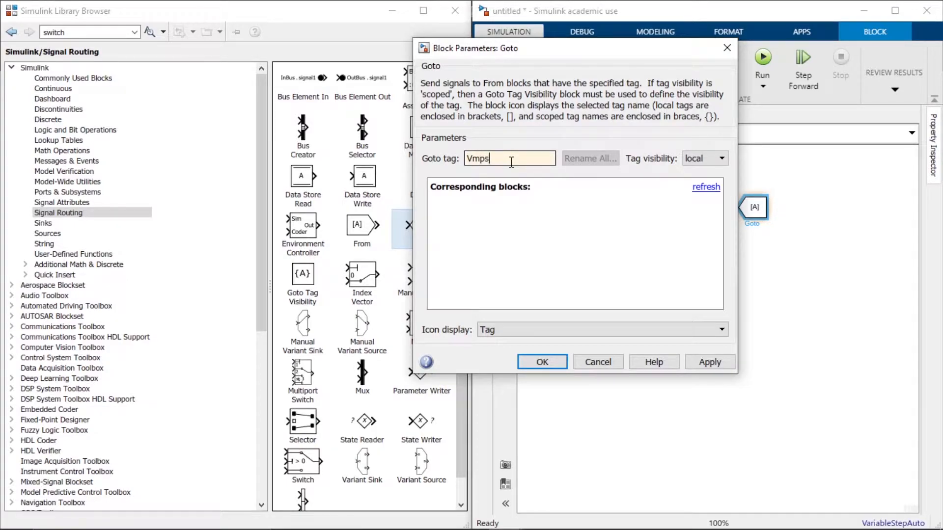
pyautogui.click(720, 159)
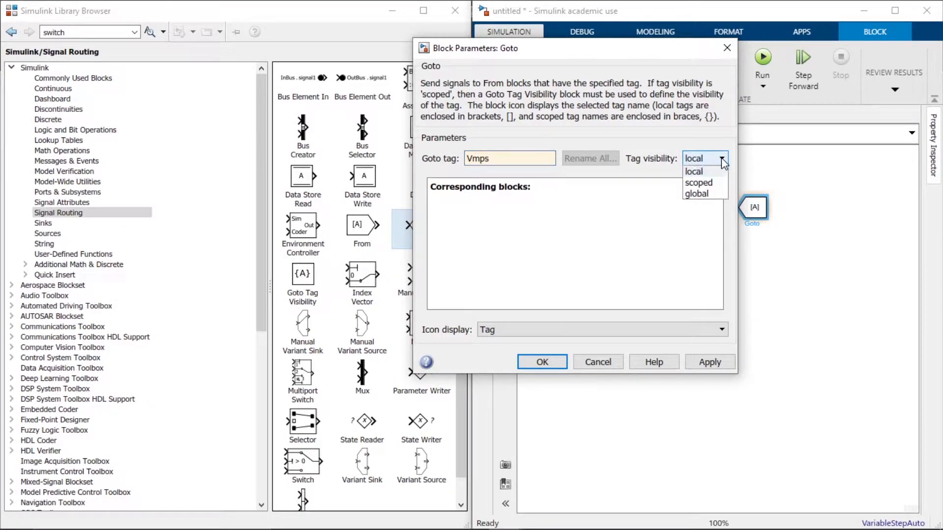
pyautogui.click(717, 194)
pyautogui.click(541, 362)
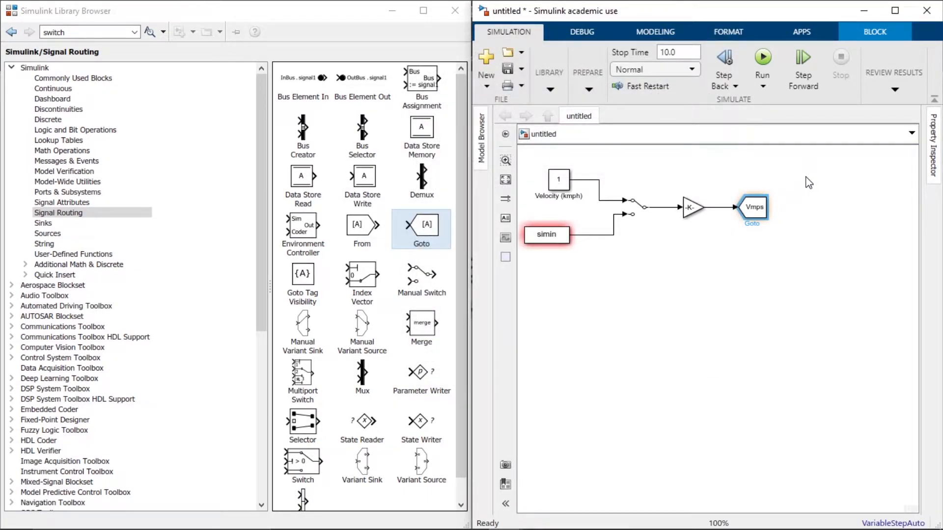
pyautogui.click(567, 353)
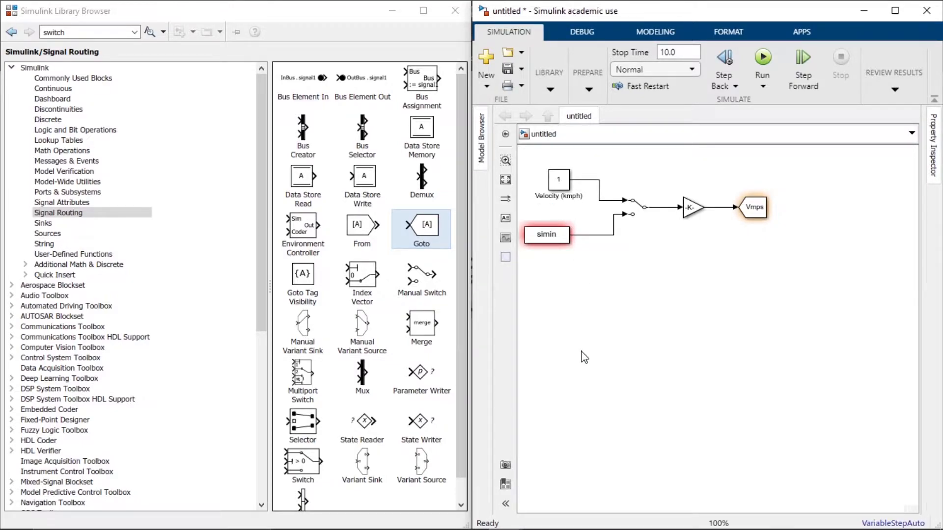
pyautogui.write('c')
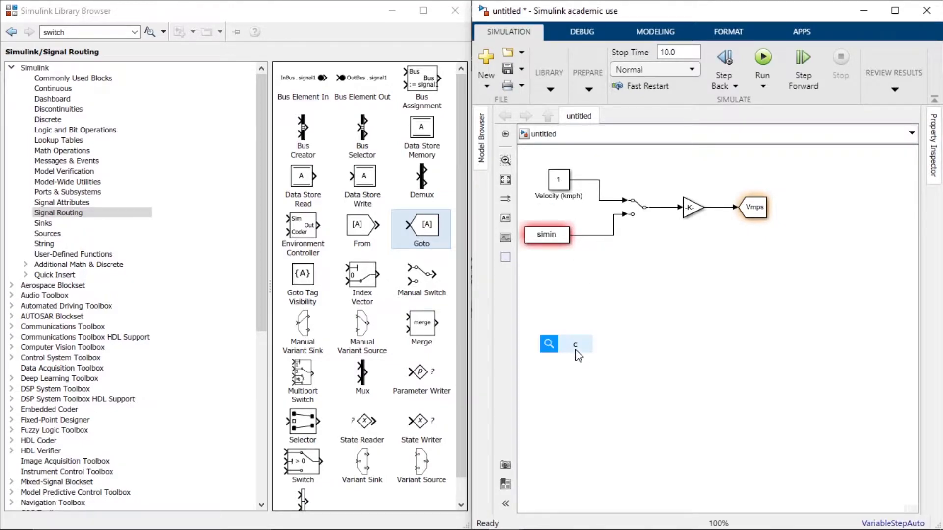
pyautogui.write('o')
pyautogui.click(669, 313)
# Duplicate the Velocity (kmph) constant below the From Workspace block and rename the copy as "Mass (kg)"
pyautogui.click(565, 189)
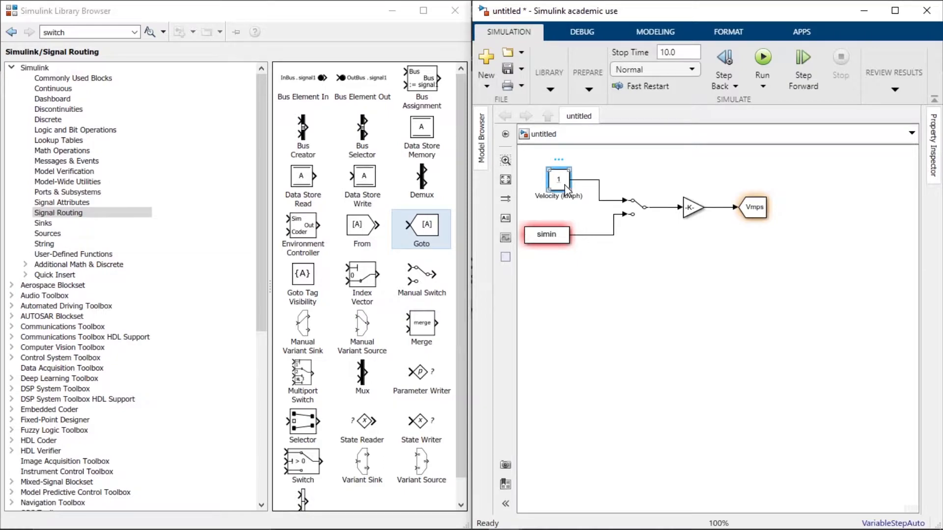
pyautogui.moveTo(566, 189); pyautogui.dragTo(570, 327)
pyautogui.click(558, 331)
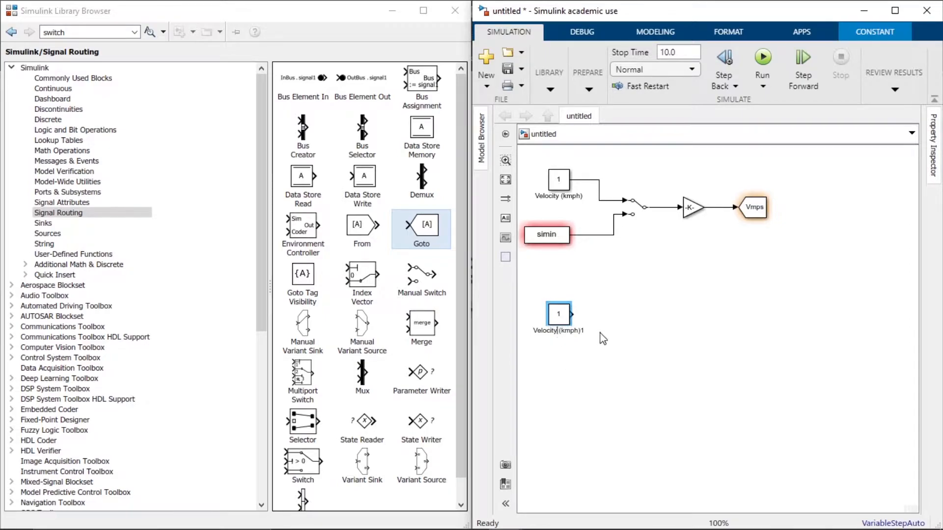
pyautogui.hotkey('ctrl', 'a')
pyautogui.press('BackSpace')
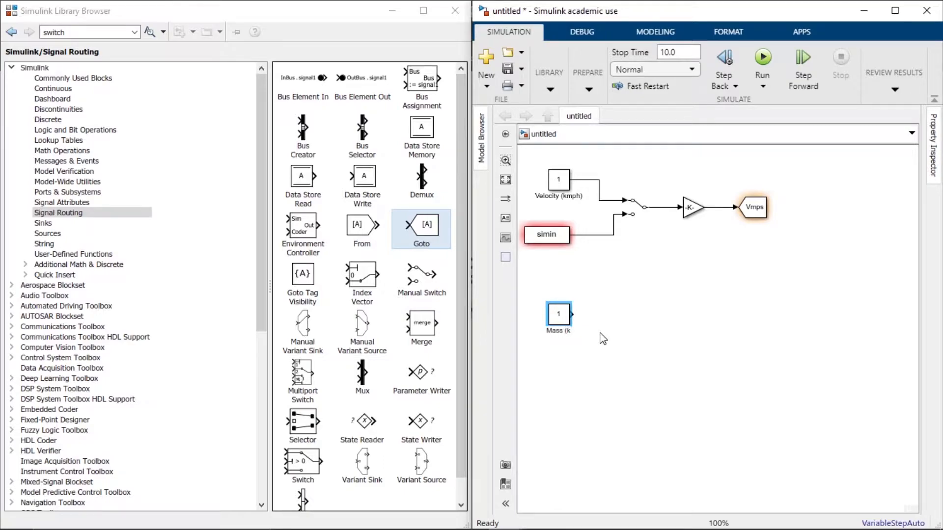
pyautogui.write('Mass (kg)')
# Set the Mass (kg) block's constant value to m
pyautogui.click(565, 323)
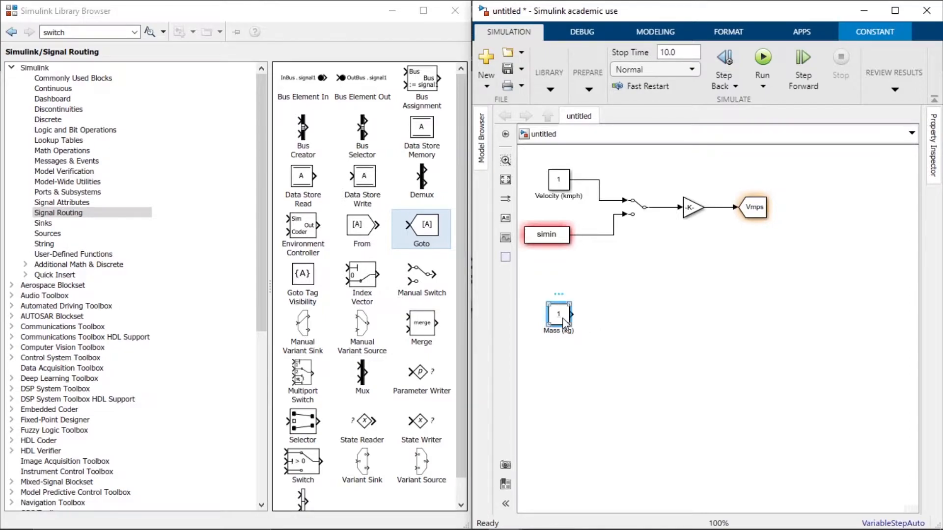
pyautogui.doubleClick(562, 317)
pyautogui.write('m')
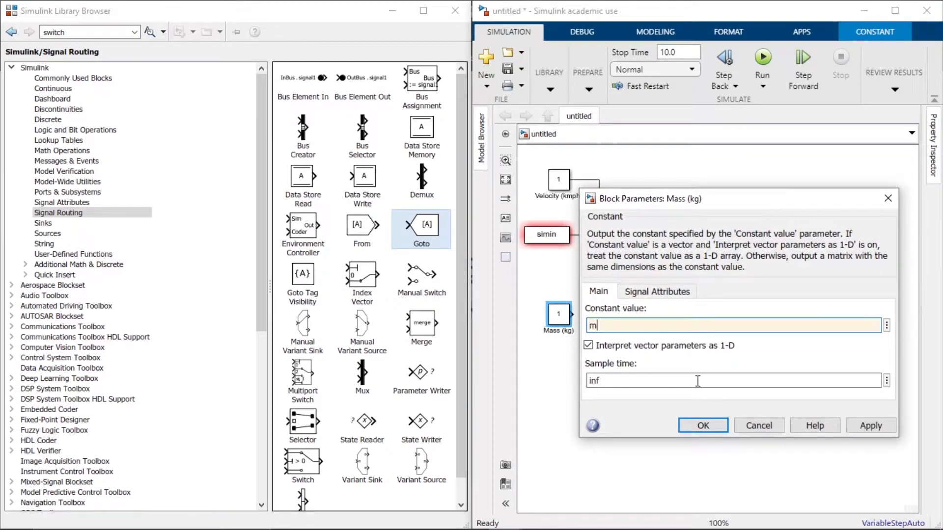
pyautogui.click(703, 426)
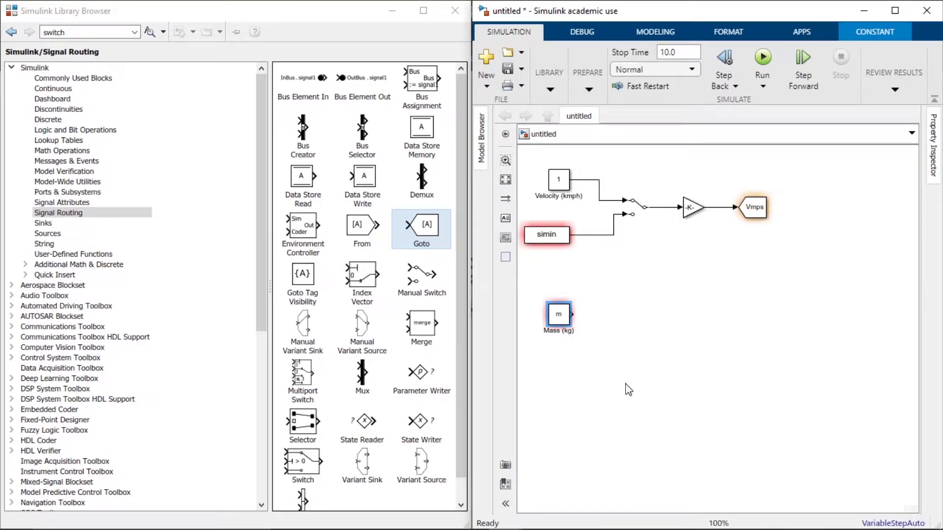
# Duplicate the Mass (kg) constant directly below the original and set the copy's constant value to g
pyautogui.click(593, 419)
pyautogui.moveTo(564, 321); pyautogui.dragTo(563, 363)
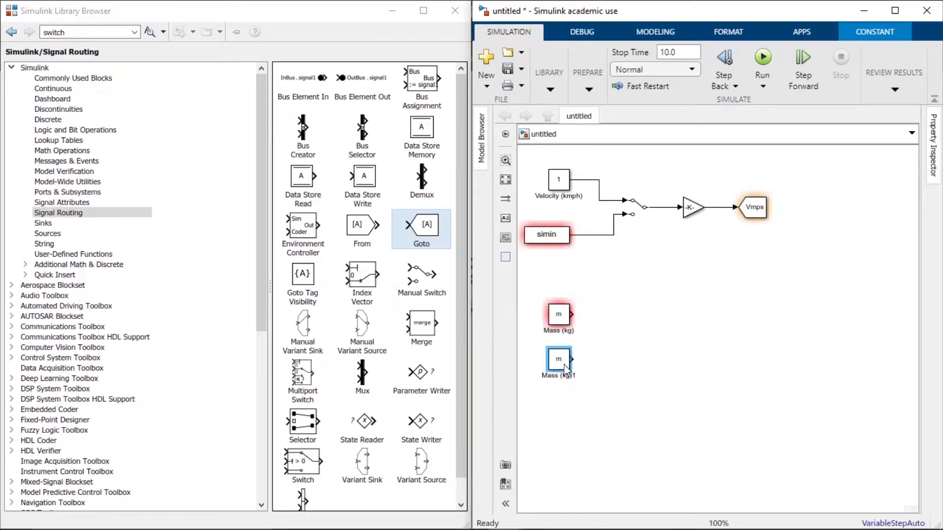
pyautogui.doubleClick(564, 364)
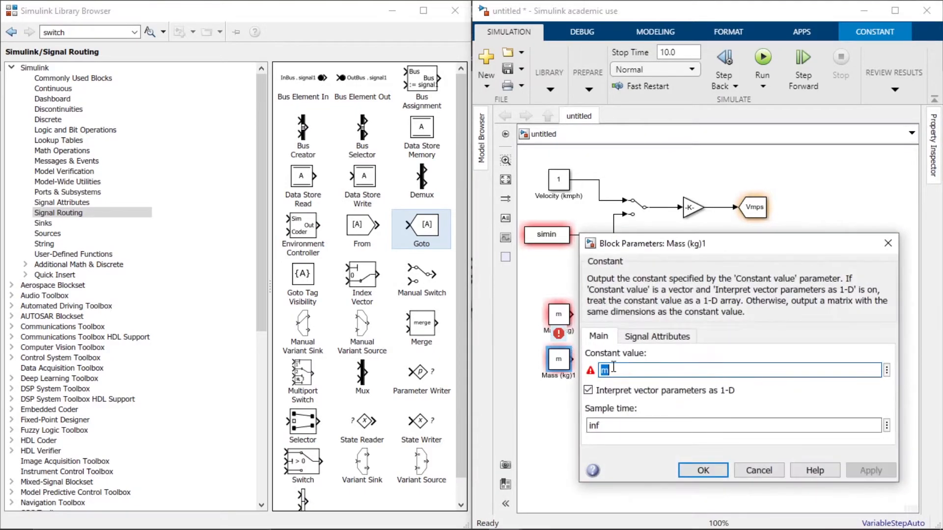
pyautogui.write('g')
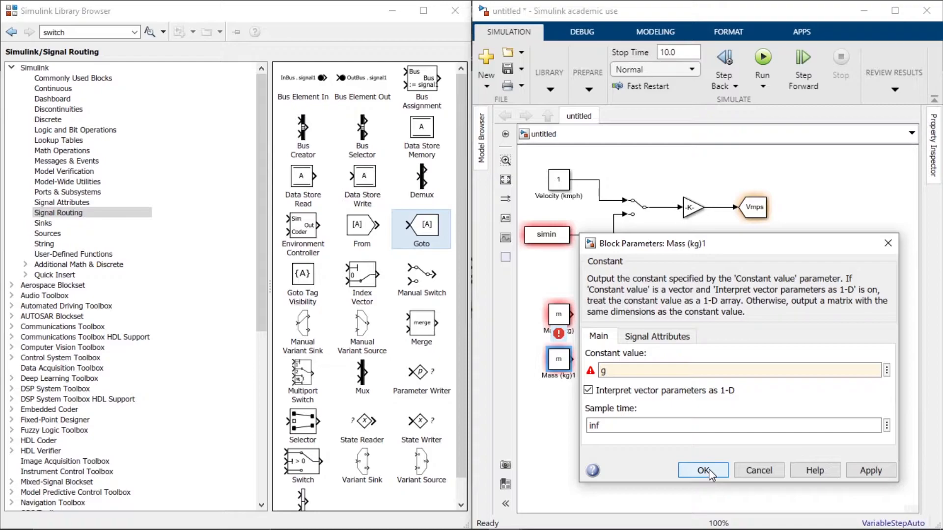
pyautogui.click(703, 471)
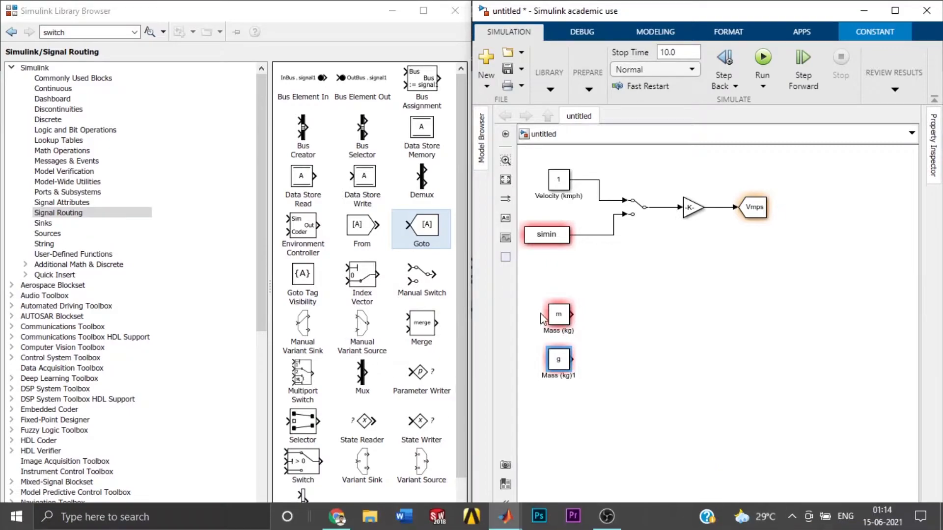
# Rename the g constant block as "acc due to gravity"
pyautogui.doubleClick(565, 375)
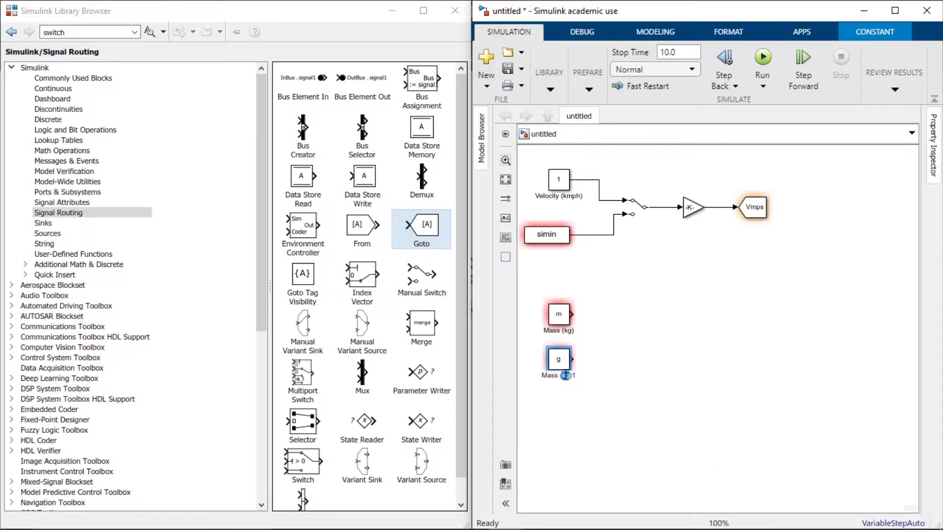
pyautogui.press('BackSpace')
pyautogui.press('BackSpace')
pyautogui.press('BackSpace')
pyautogui.press('BackSpace')
pyautogui.press('BackSpace')
pyautogui.press('BackSpace')
pyautogui.press('BackSpace')
pyautogui.press('BackSpace')
pyautogui.press('BackSpace')
pyautogui.press('BackSpace')
pyautogui.write('acc due to gravity')
pyautogui.press('Return')
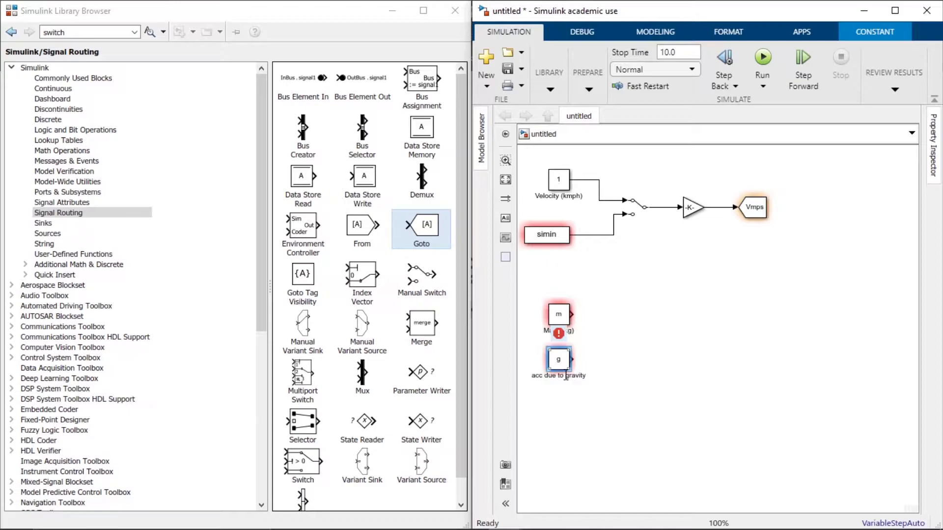
pyautogui.click(584, 425)
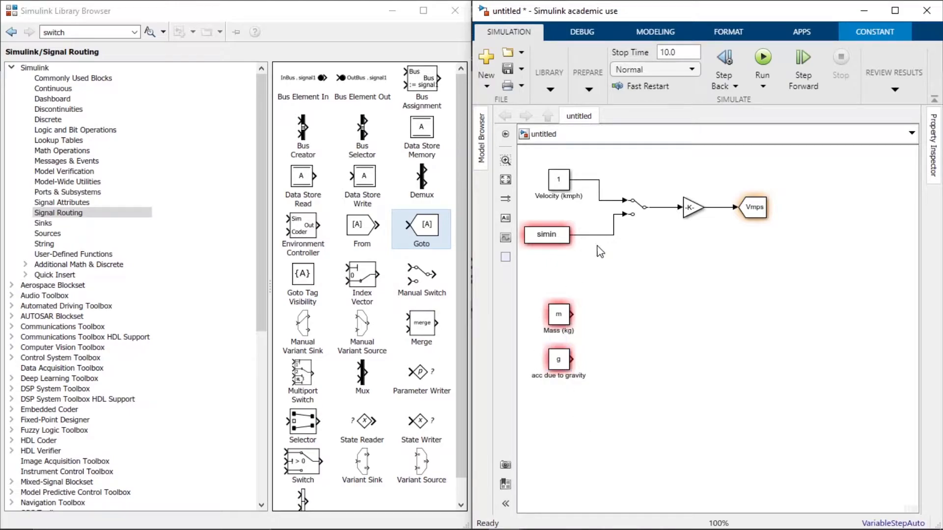
# Add a From block below the gravity constant and set its Goto tag to Grade
pyautogui.moveTo(359, 234); pyautogui.dragTo(559, 408)
pyautogui.doubleClick(559, 407)
pyautogui.doubleClick(652, 405)
pyautogui.press('BackSpace')
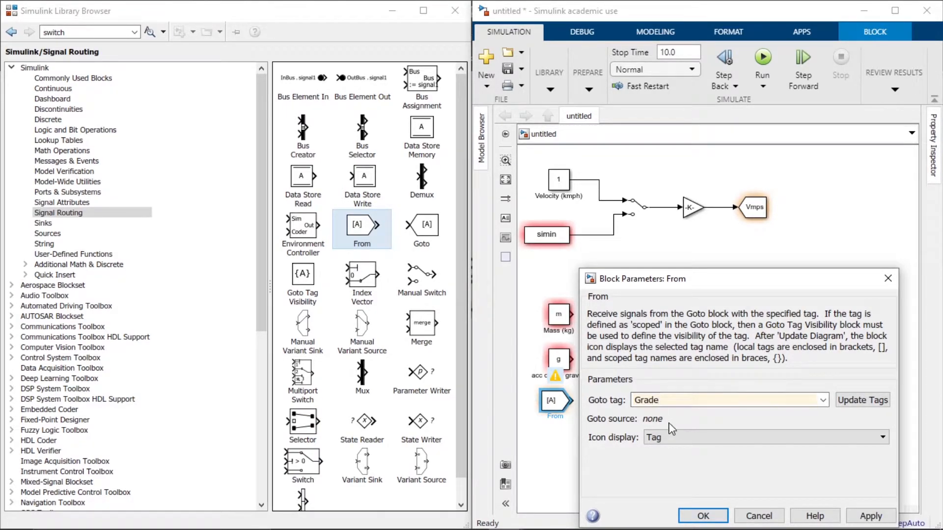
pyautogui.click(701, 516)
pyautogui.click(677, 444)
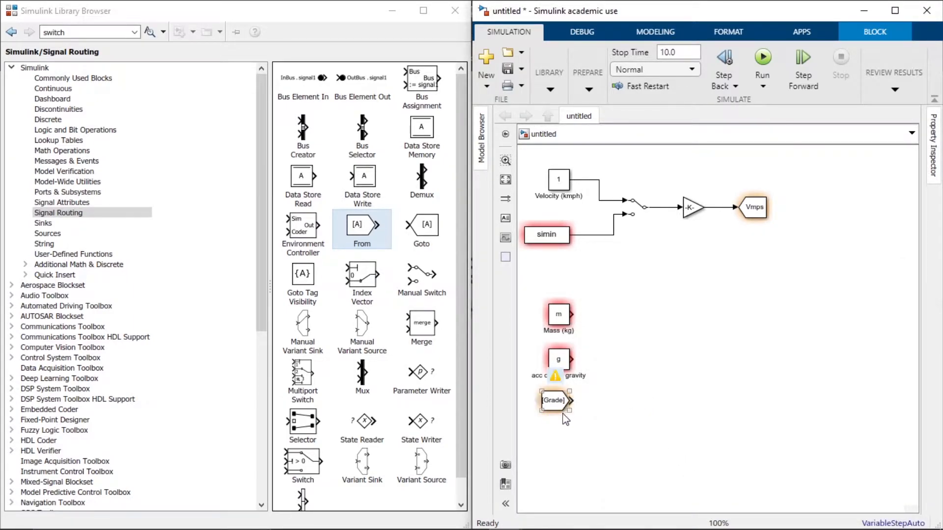
# Duplicate the Mass (kg) constant below the Grade From block and set the copy's constant value to Crr
pyautogui.moveTo(563, 321); pyautogui.dragTo(566, 443)
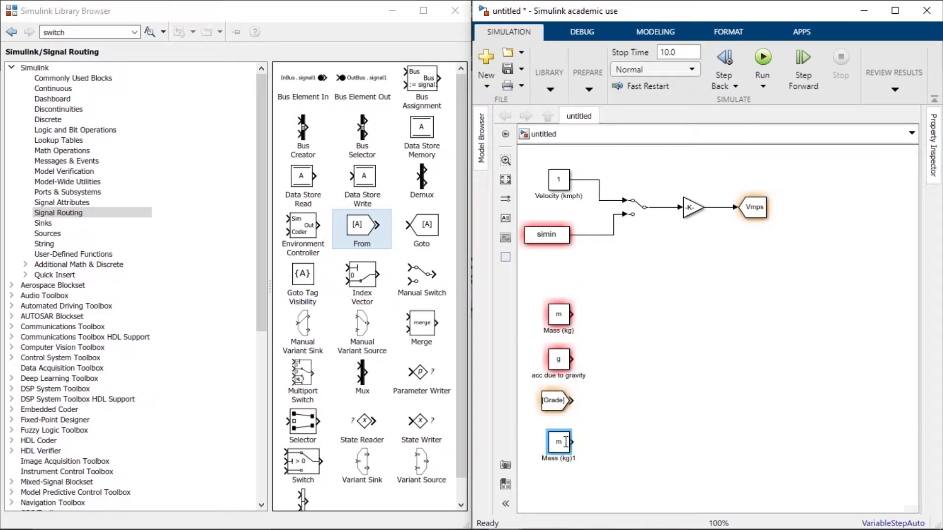
pyautogui.doubleClick(566, 442)
pyautogui.doubleClick(621, 421)
pyautogui.write('Crr')
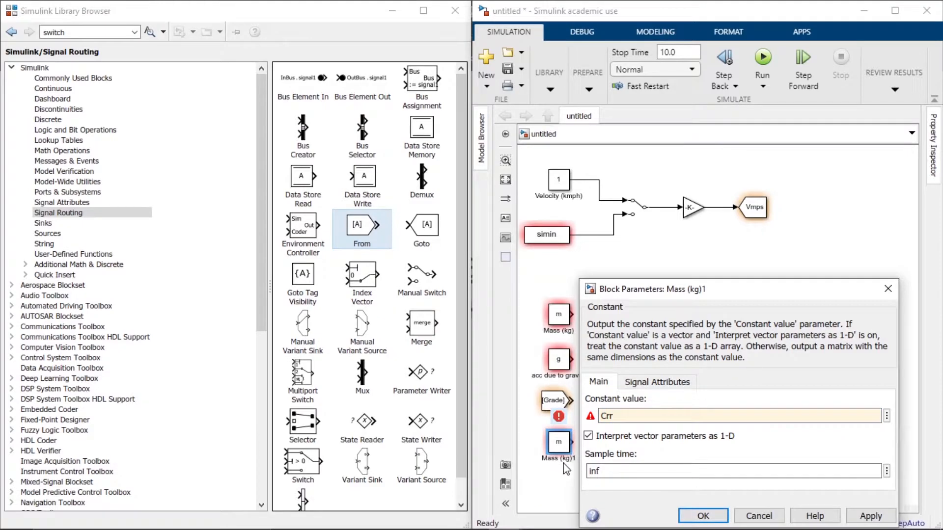
pyautogui.click(691, 517)
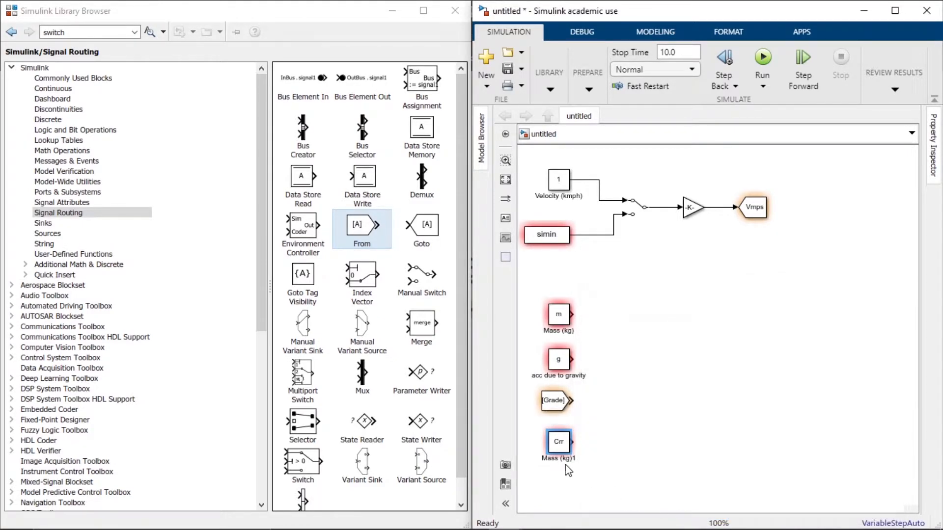
# Rename the Crr constant block as "Coeff of RR"
pyautogui.click(559, 460)
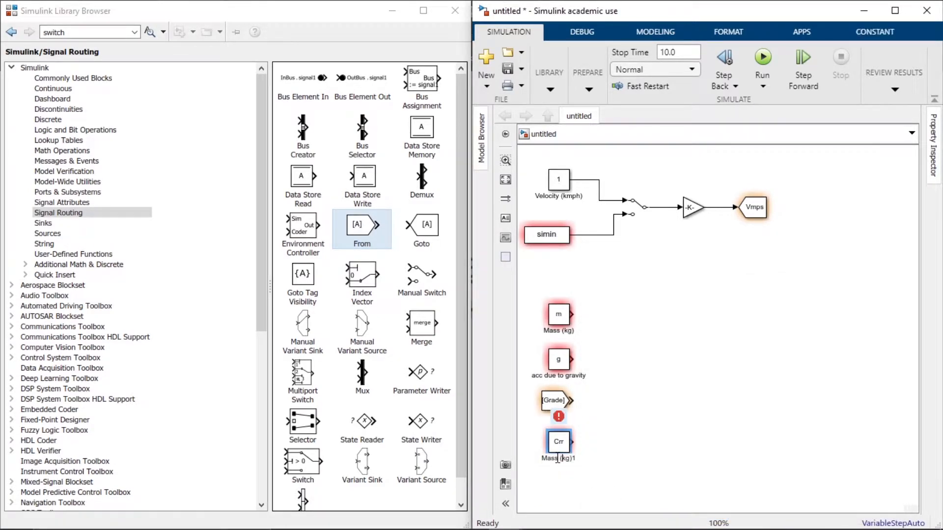
pyautogui.press('BackSpace')
pyautogui.press('BackSpace')
pyautogui.press('BackSpace')
pyautogui.press('BackSpace')
pyautogui.press('BackSpace')
pyautogui.press('BackSpace')
pyautogui.press('BackSpace')
pyautogui.press('BackSpace')
pyautogui.press('BackSpace')
pyautogui.press('BackSpace')
pyautogui.write('Coeff of ')
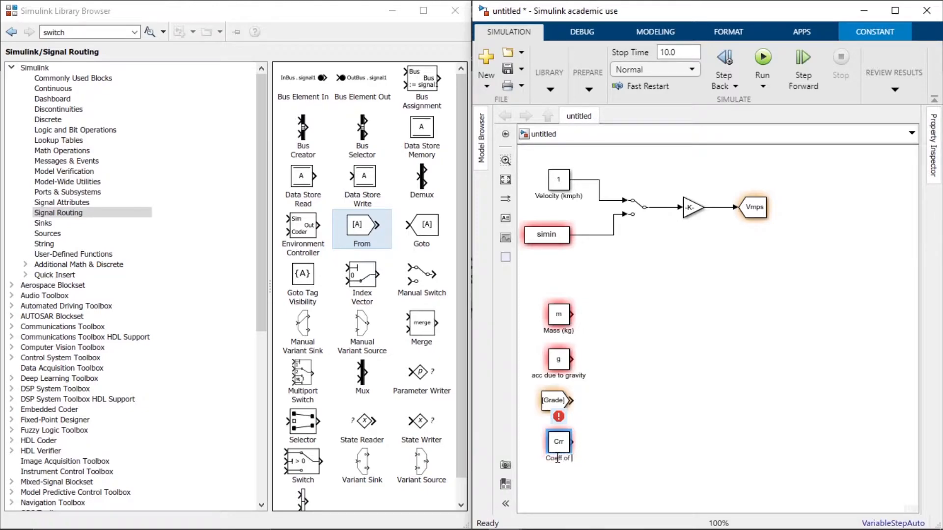
pyautogui.write('RR')
pyautogui.click(668, 438)
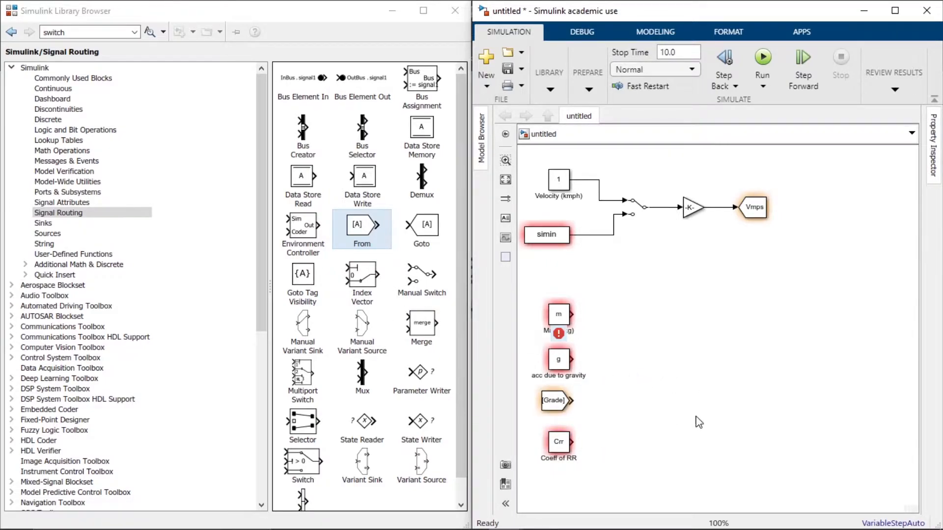
# Add a Cos trigonometry block beside the Grade From block and connect the Grade output to it
pyautogui.write('t')
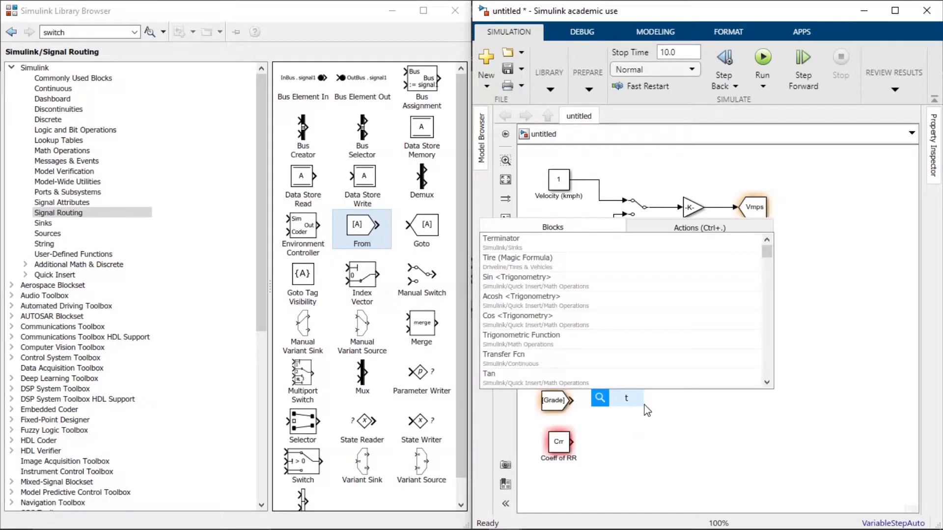
pyautogui.write('ri')
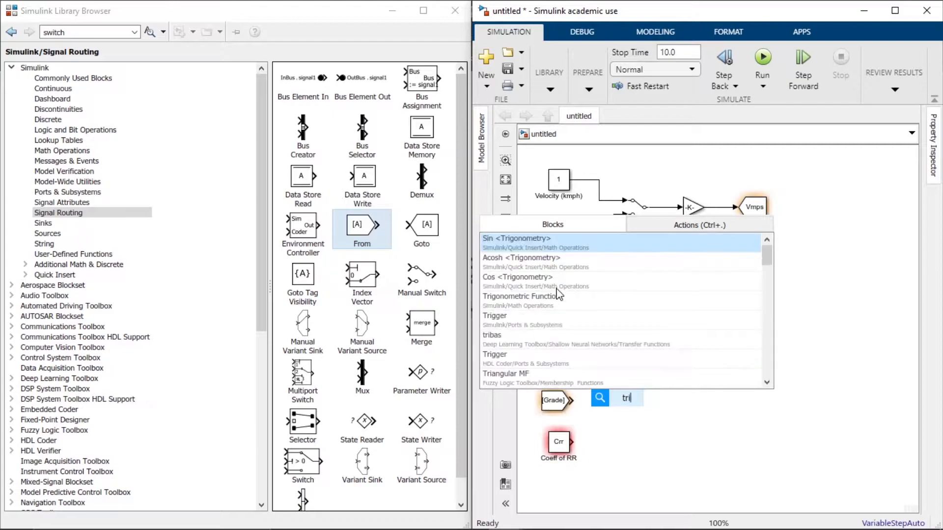
pyautogui.click(559, 284)
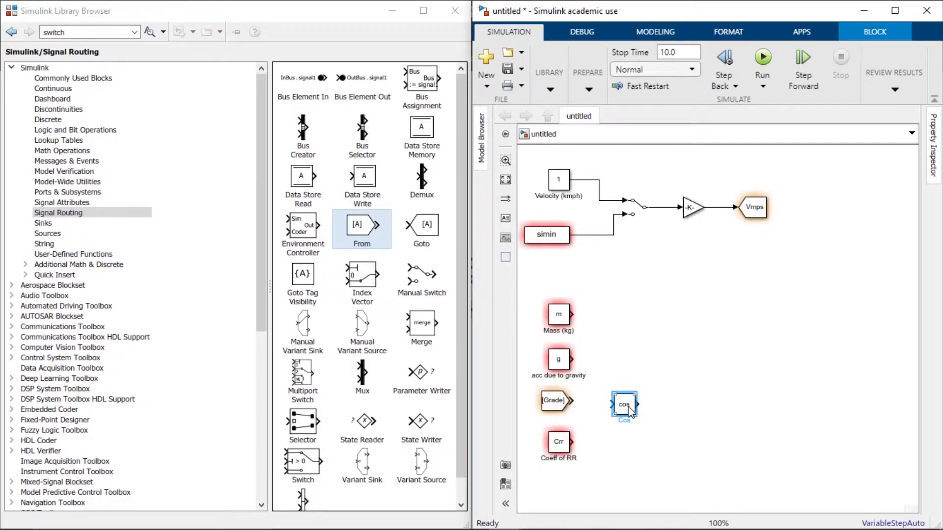
pyautogui.moveTo(630, 414)
pyautogui.mouseDown()
pyautogui.moveTo(620, 412)
pyautogui.moveTo(634, 411)
pyautogui.mouseUp()
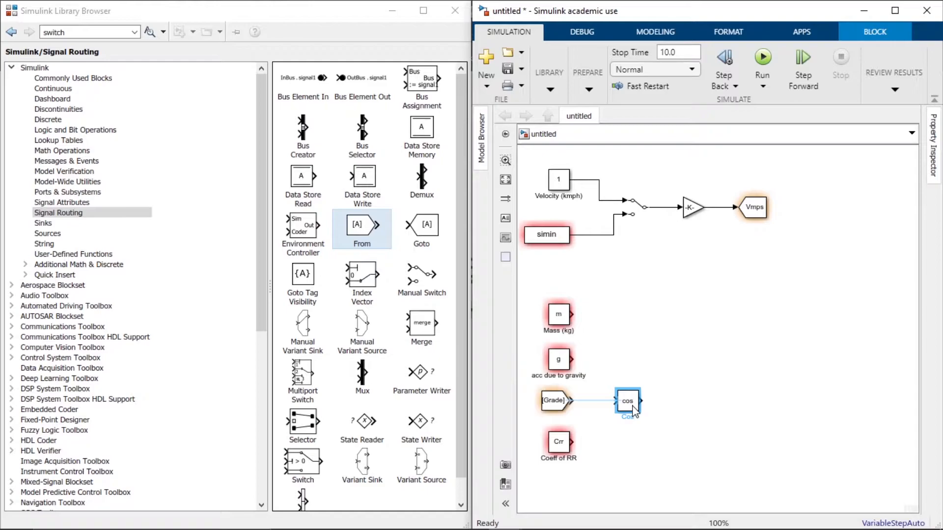
pyautogui.click(605, 402)
pyautogui.click(720, 355)
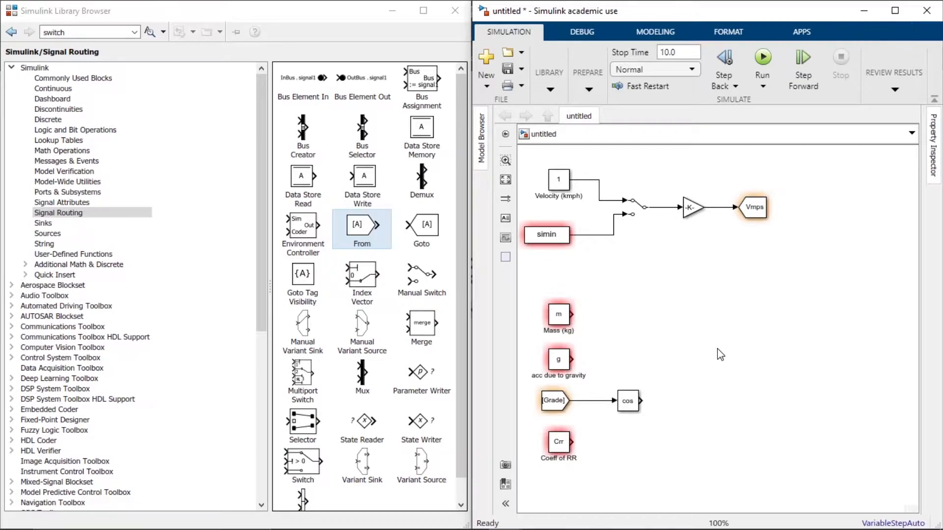
# Add a Simulink Math Operations Product block to the right of the constants, slightly above the cos block's level
pyautogui.doubleClick(720, 355)
pyautogui.write('pro')
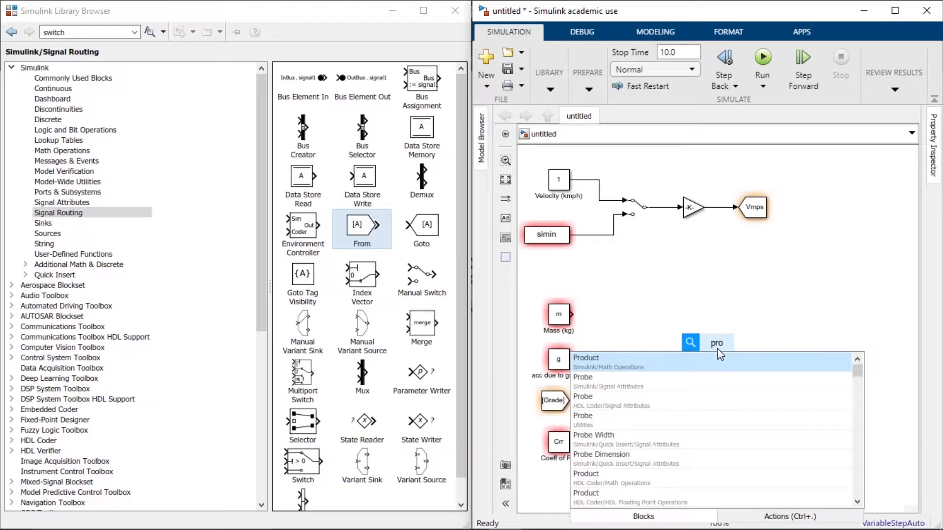
pyautogui.click(705, 364)
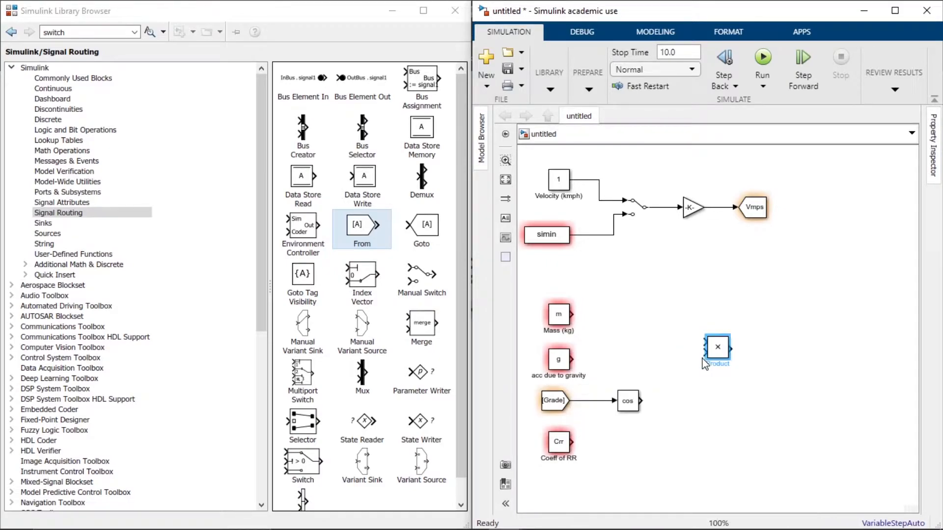
pyautogui.moveTo(722, 344); pyautogui.dragTo(722, 371)
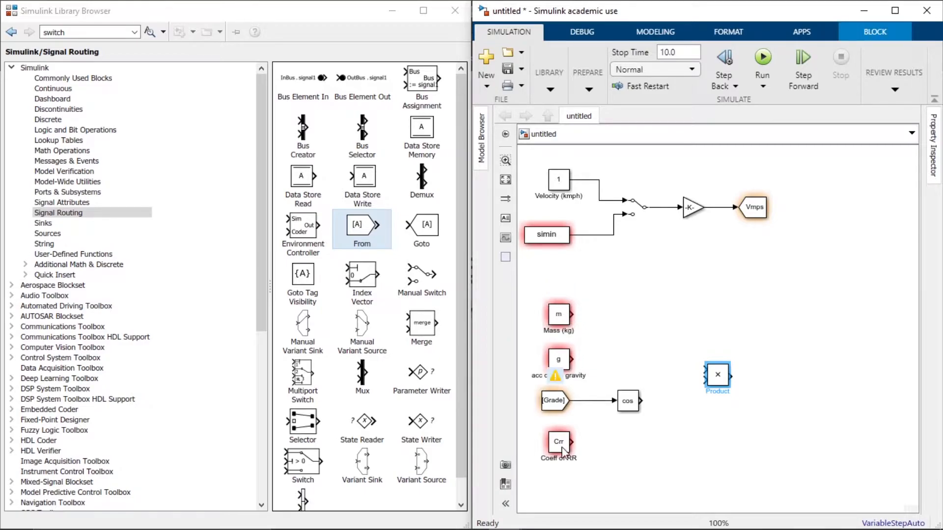
# Set the Product block's number of inputs to 4 and stretch the block taller to space out its ports
pyautogui.doubleClick(717, 378)
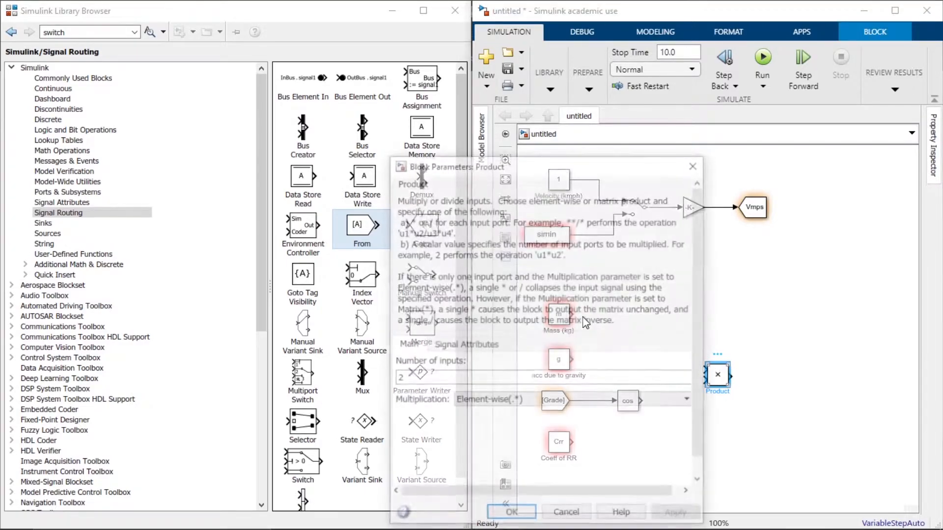
pyautogui.doubleClick(420, 385)
pyautogui.write('4')
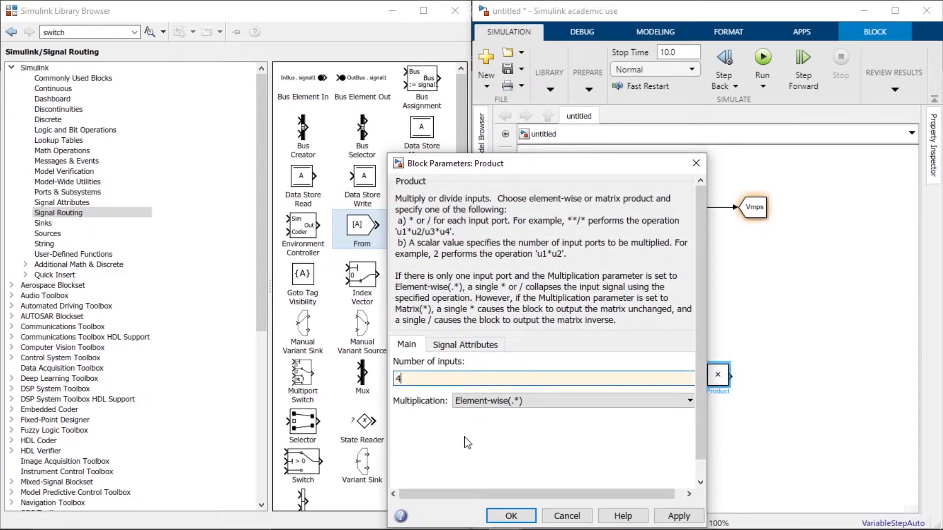
pyautogui.click(525, 516)
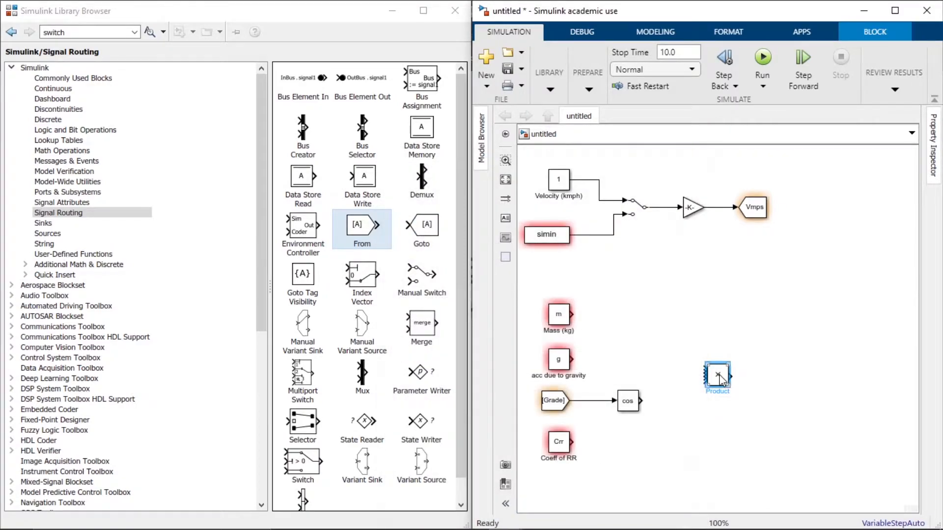
pyautogui.moveTo(730, 365); pyautogui.dragTo(728, 294)
pyautogui.moveTo(720, 347); pyautogui.dragTo(710, 376)
# Connect the mass, gravity, cos and Crr outputs to the Product block's four inputs in that order from top to bottom
pyautogui.moveTo(572, 314); pyautogui.dragTo(693, 335)
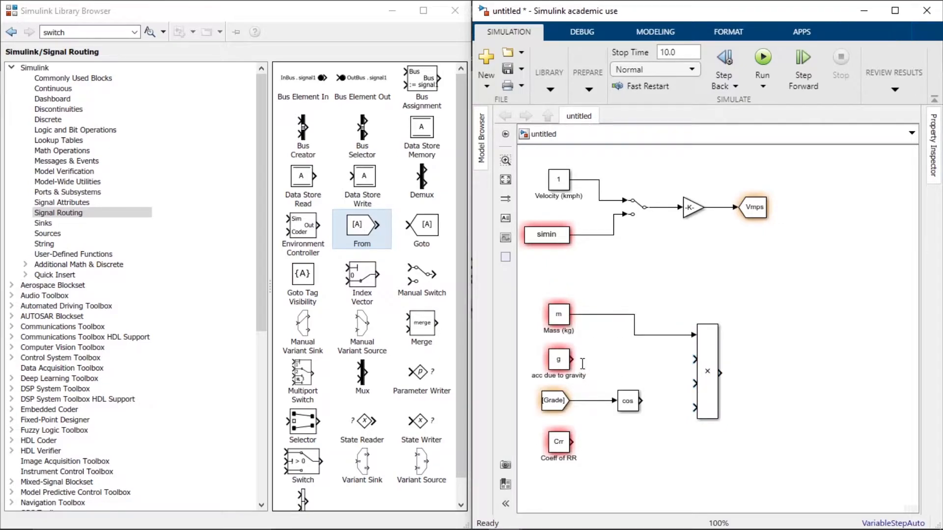
pyautogui.moveTo(573, 359); pyautogui.dragTo(694, 362)
pyautogui.click(632, 405)
pyautogui.moveTo(658, 395); pyautogui.dragTo(695, 383)
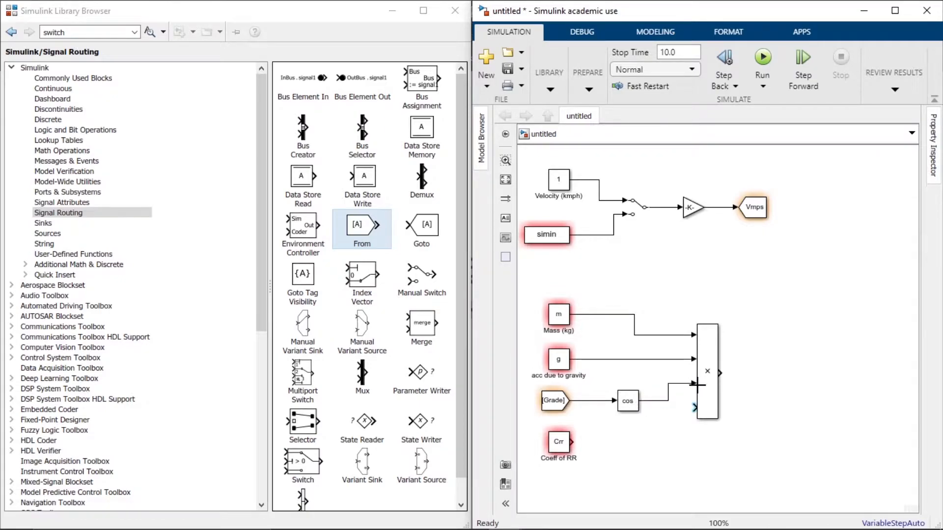
pyautogui.click(570, 441)
pyautogui.moveTo(571, 441); pyautogui.dragTo(699, 407)
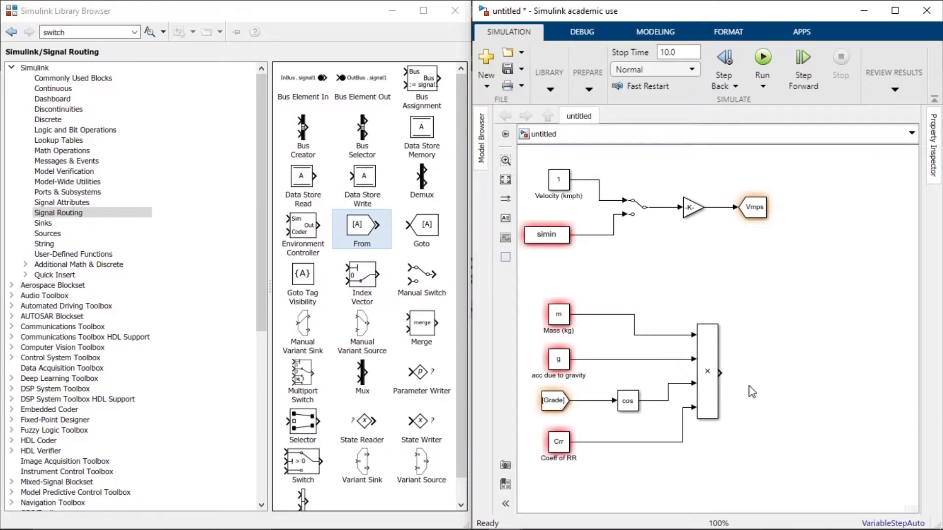
# Duplicate the Vmps Goto block to the right of the Product block and connect the product output to the copy
pyautogui.click(756, 217)
pyautogui.moveTo(757, 219); pyautogui.dragTo(779, 376)
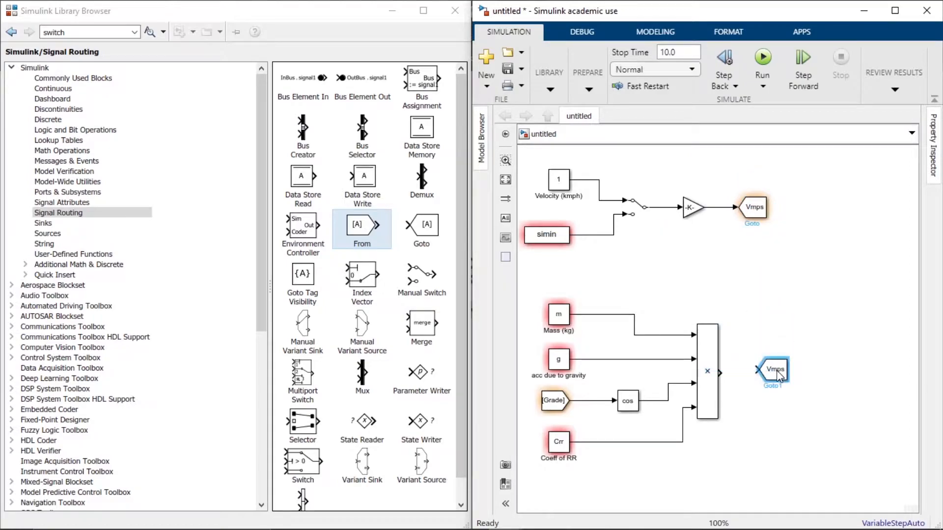
pyautogui.click(777, 421)
pyautogui.moveTo(720, 373); pyautogui.dragTo(764, 369)
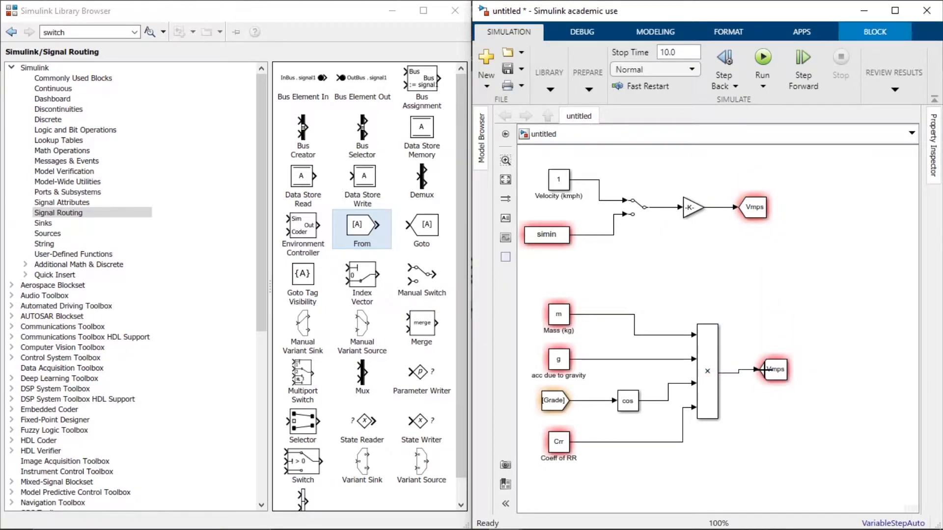
# Change the tag of the Goto block at the product output to Rolling
pyautogui.doubleClick(772, 374)
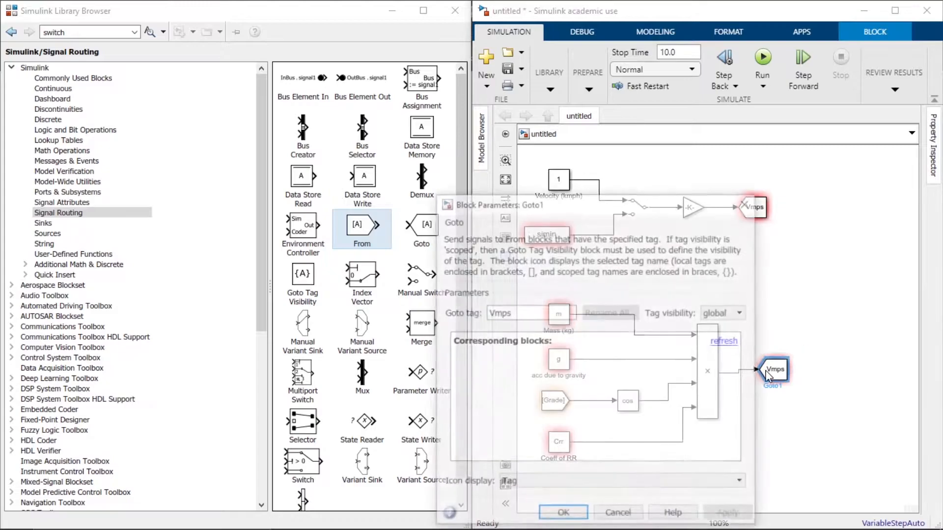
pyautogui.doubleClick(539, 316)
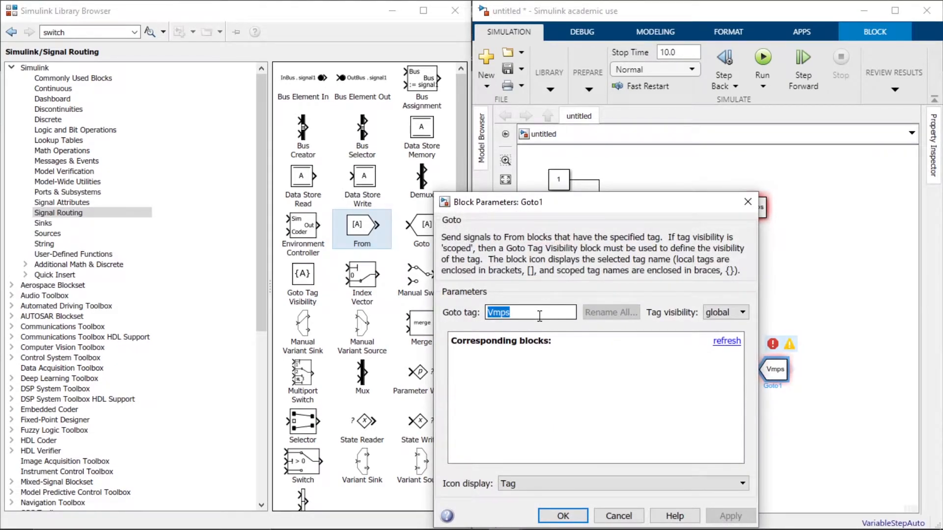
pyautogui.write('Ro')
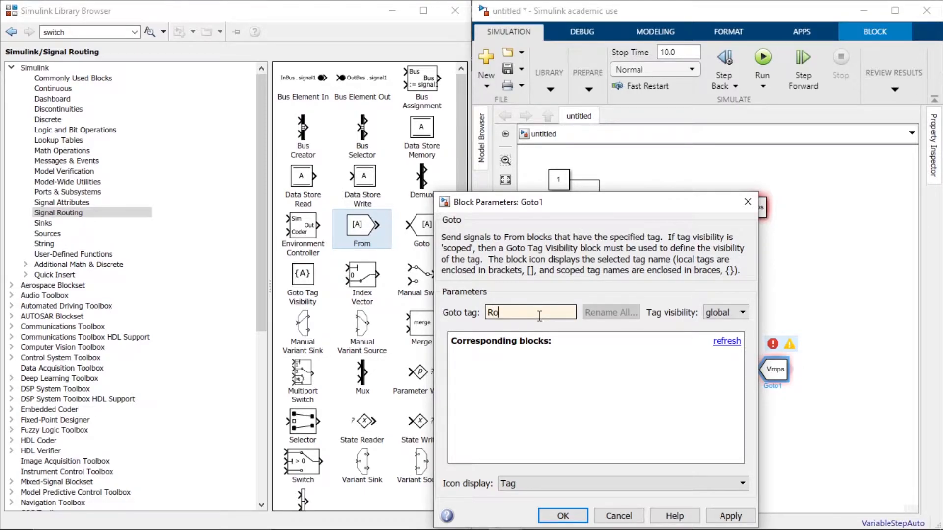
pyautogui.write('lling')
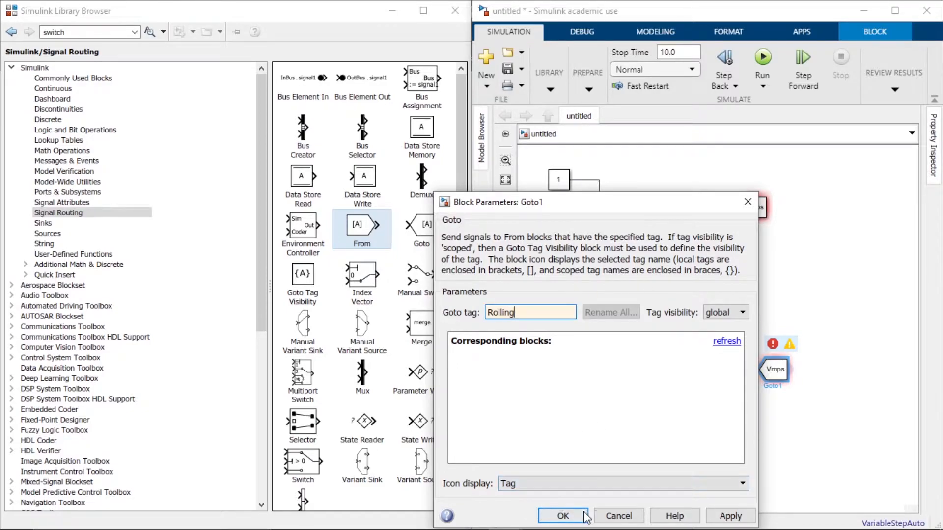
pyautogui.click(564, 515)
# Group the rolling resistance blocks, from the mass constant through the Rolling Goto block, into a subsystem and enlarge its block below the velocity section
pyautogui.moveTo(840, 285); pyautogui.dragTo(546, 469)
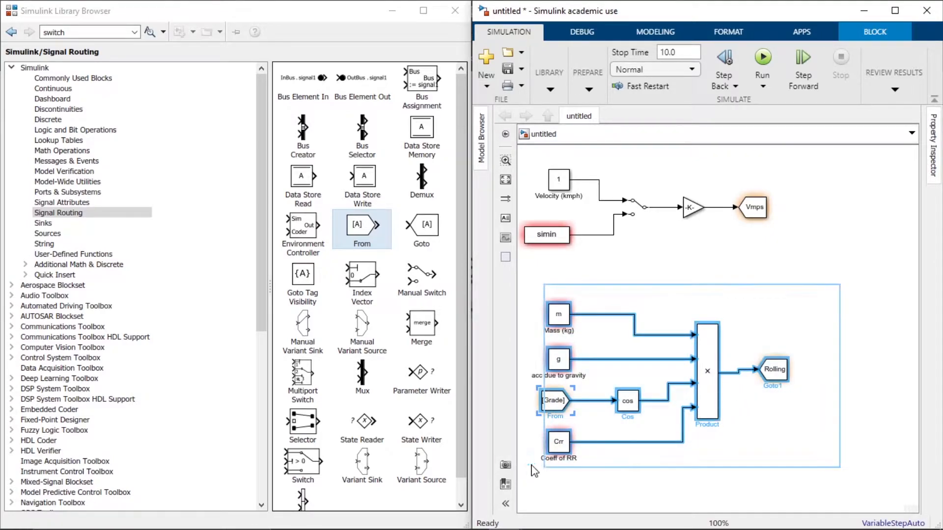
pyautogui.moveTo(532, 466)
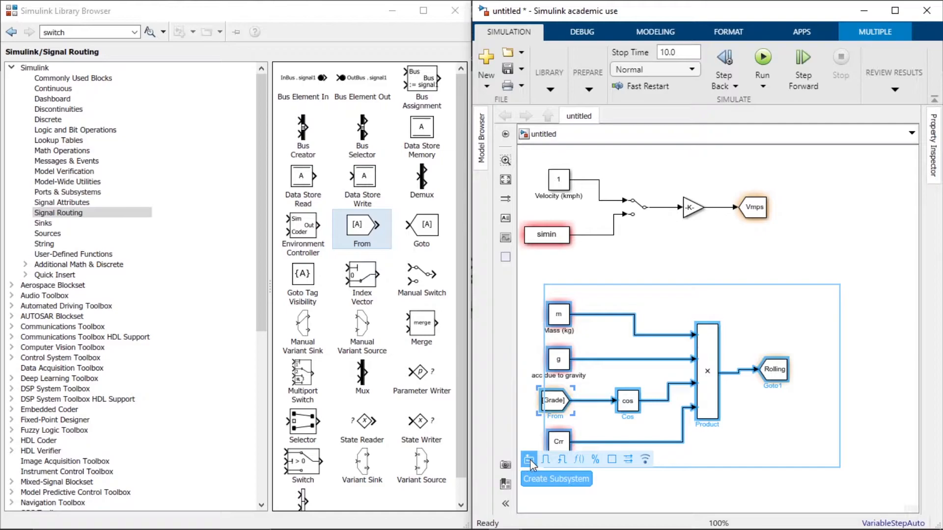
pyautogui.click(528, 460)
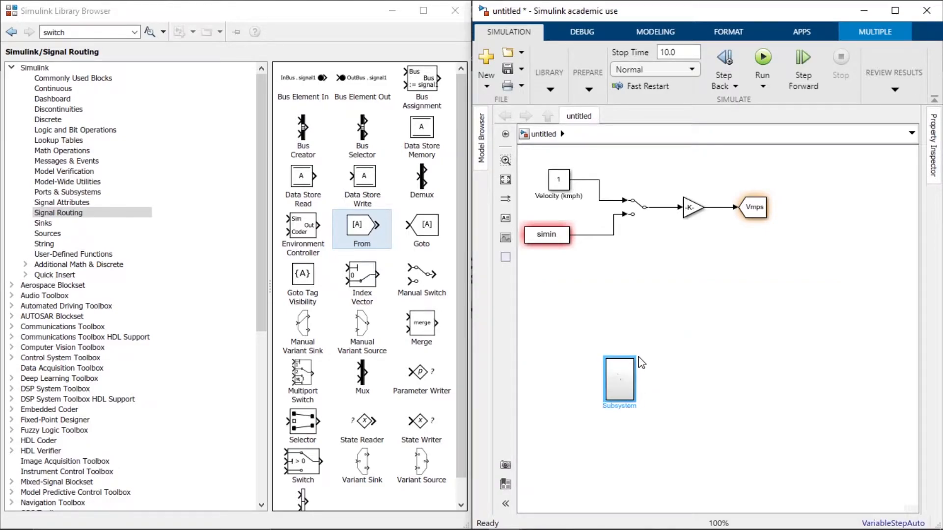
pyautogui.moveTo(616, 375); pyautogui.dragTo(783, 383)
# Rename the subsystem as "Rolling resistance subsystem" and shift its block slightly downward
pyautogui.doubleClick(663, 384)
pyautogui.write('R')
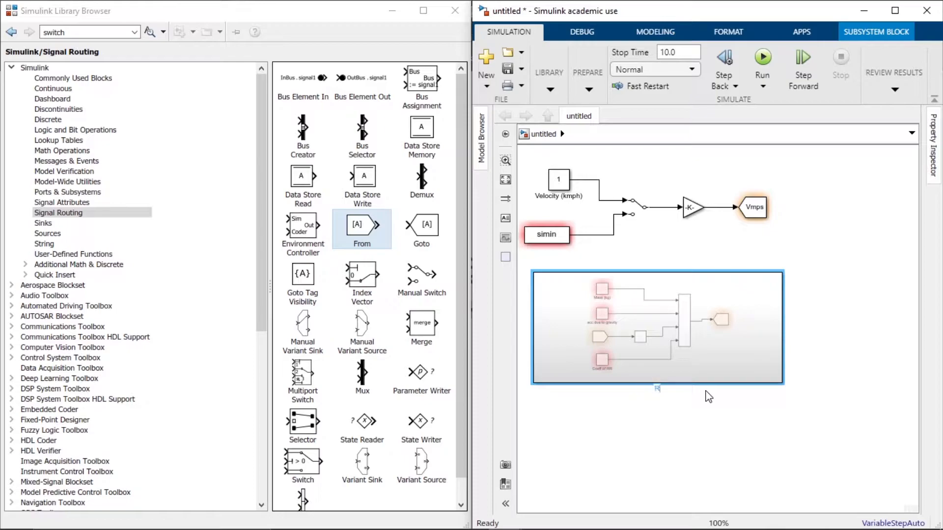
pyautogui.write('olling resistance subsystem')
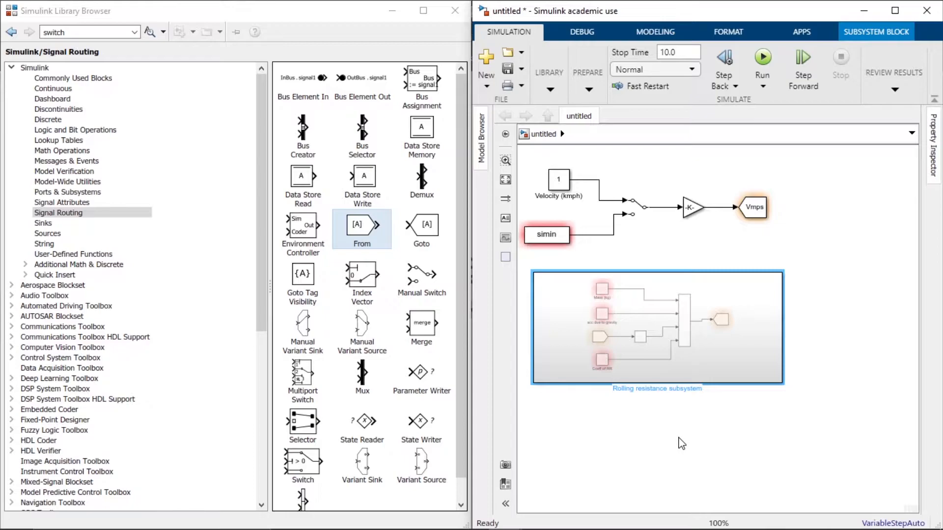
pyautogui.click(682, 443)
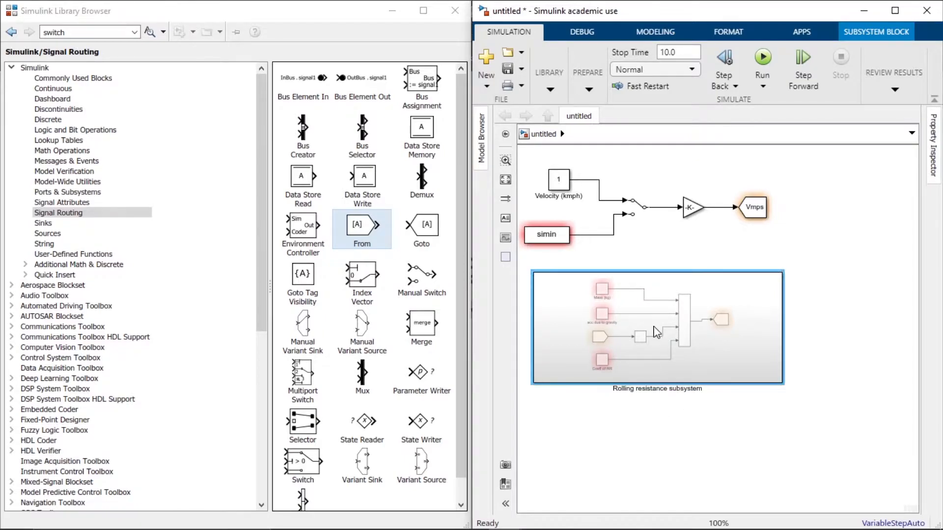
pyautogui.moveTo(654, 319); pyautogui.dragTo(657, 333)
pyautogui.click(678, 461)
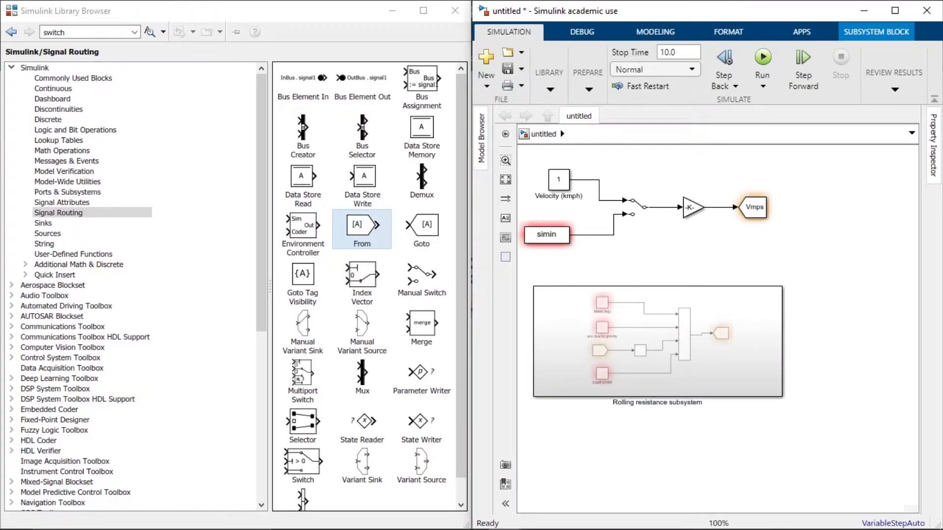
# Switch to the maximized MATLAB window and define the workspace variables rho=1.225 and A=1.8585
pyautogui.moveTo(609, 523)
pyautogui.moveTo(504, 517)
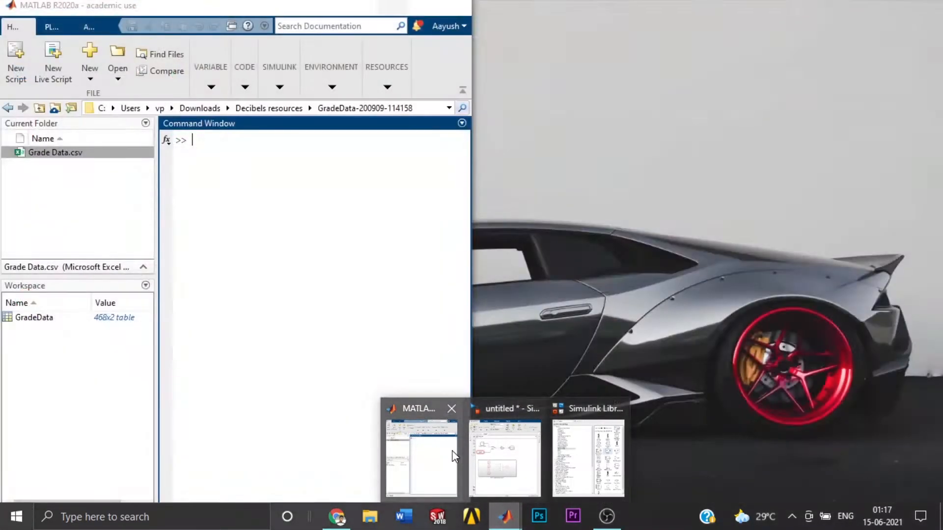
pyautogui.click(453, 457)
pyautogui.click(425, 8)
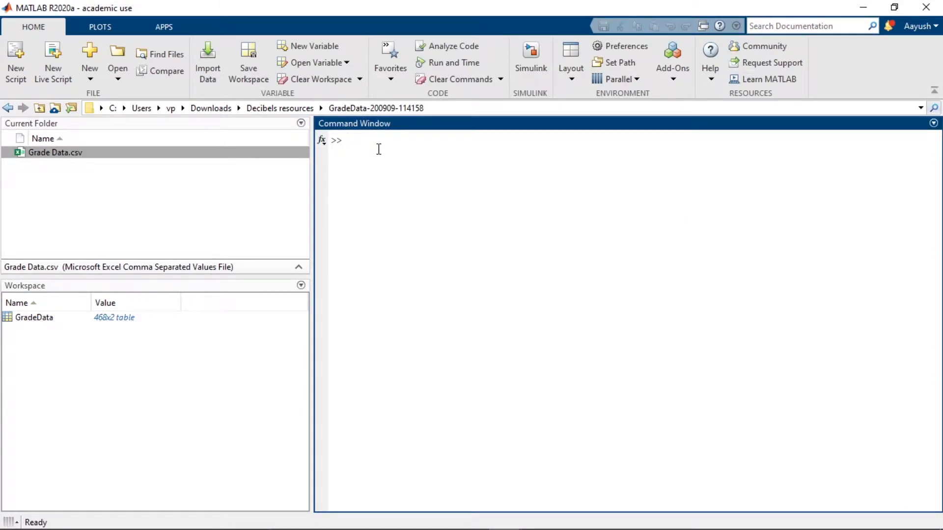
pyautogui.write('z')
pyautogui.write('ho=1.225')
pyautogui.press('Return')
pyautogui.write('A=1.')
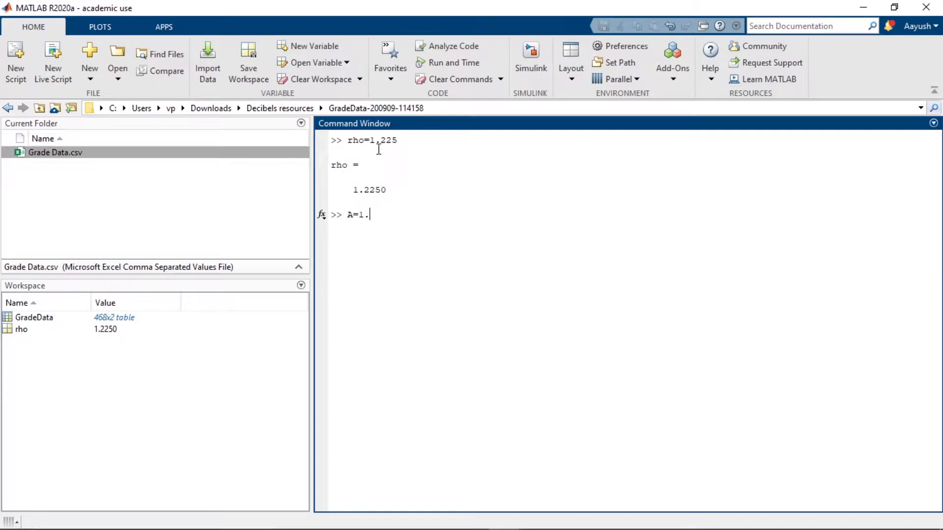
pyautogui.write('8585')
pyautogui.press('Return')
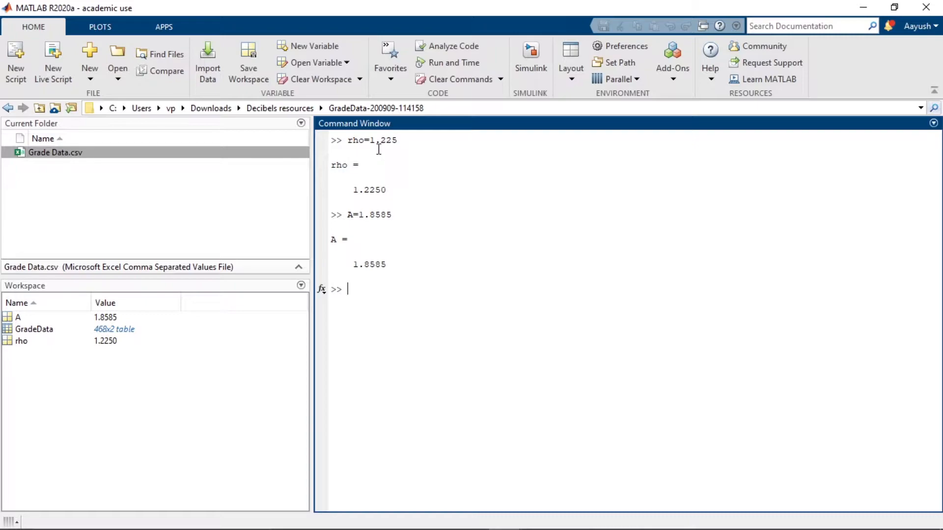
# Define the drag and rolling resistance coefficients as Cd=0.9 and Crr=0.015 in the workspace
pyautogui.write('Cd=0.9')
pyautogui.press('Return')
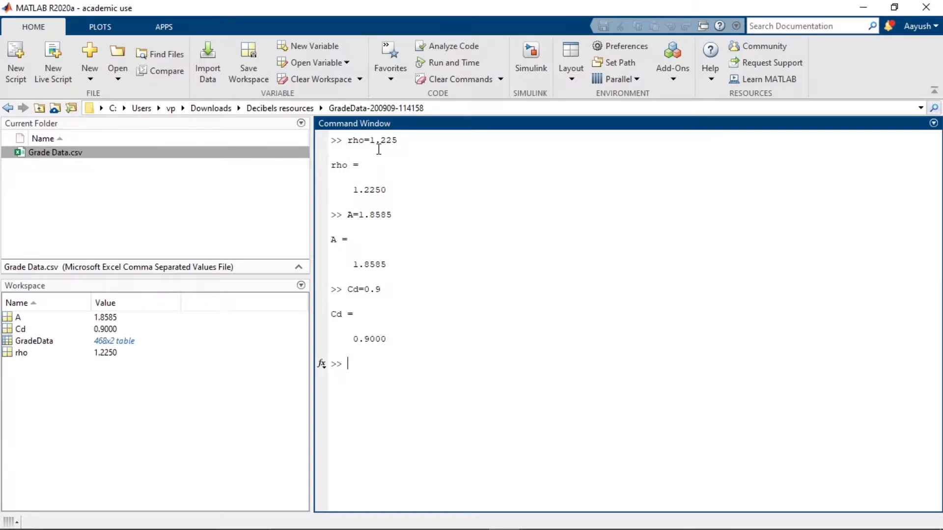
pyautogui.write('Crr=0.015')
pyautogui.press('Return')
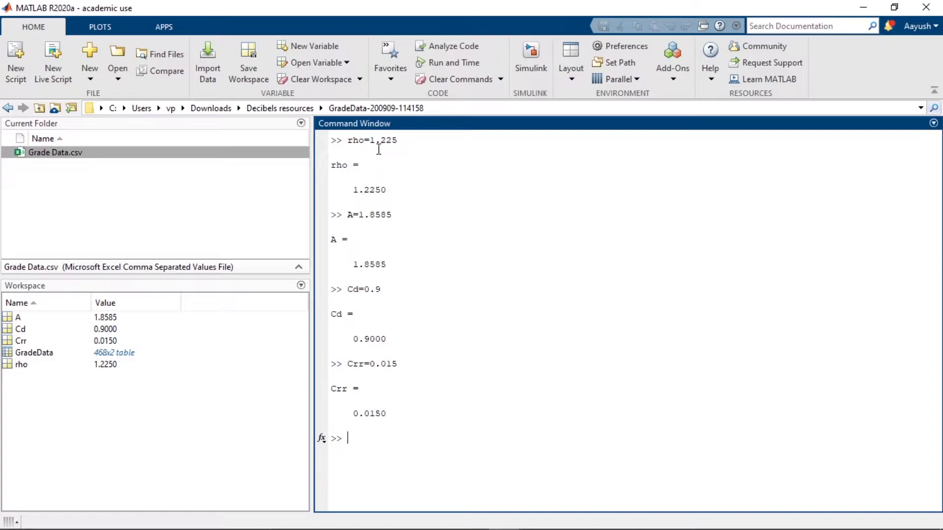
# Define the remaining constants m=903, theta=0 and g=9.81 in the workspace
pyautogui.write('m=903')
pyautogui.press('Return')
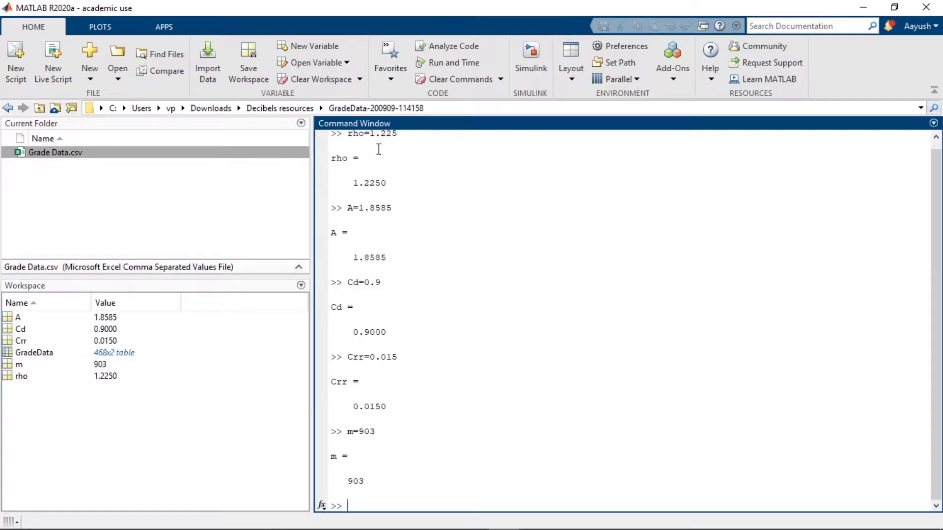
pyautogui.write('th')
pyautogui.write('eta=0')
pyautogui.press('Return')
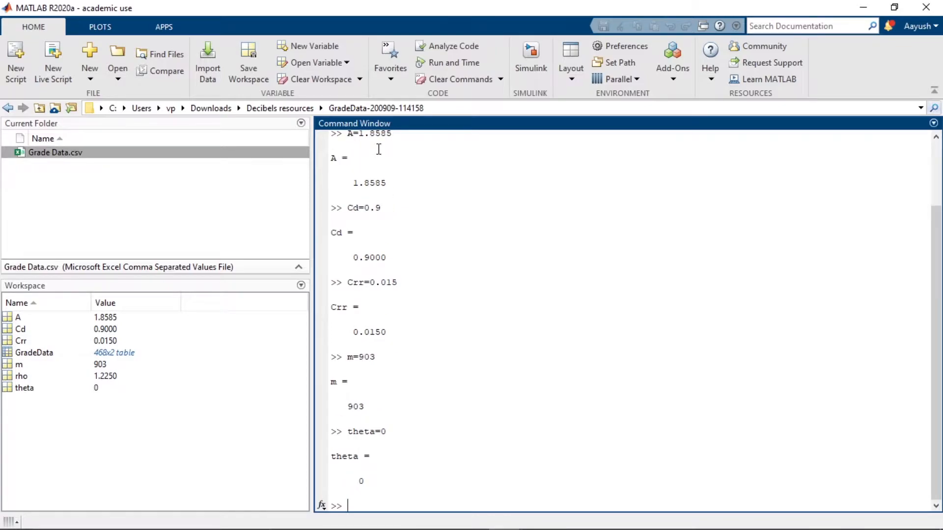
pyautogui.write('g')
pyautogui.press('Return')
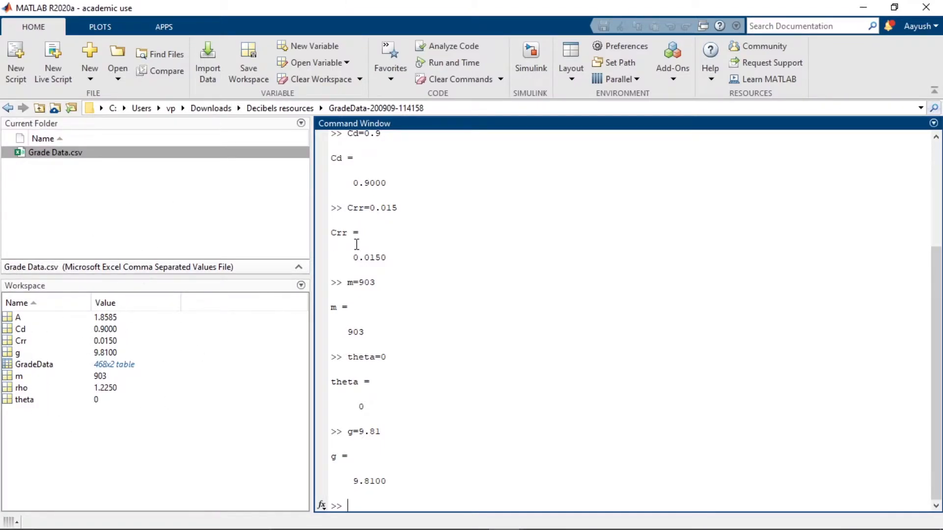
pyautogui.moveTo(448, 525)
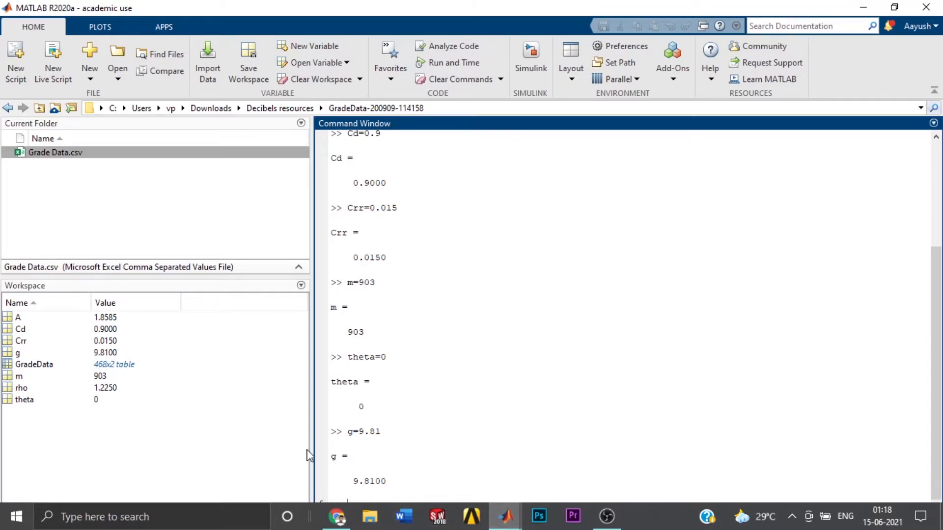
pyautogui.click(167, 471)
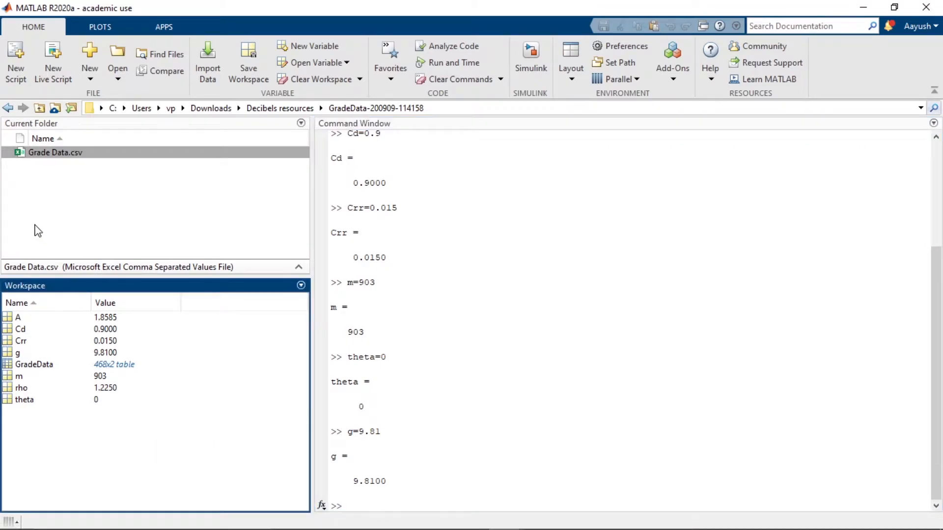
pyautogui.click(9, 109)
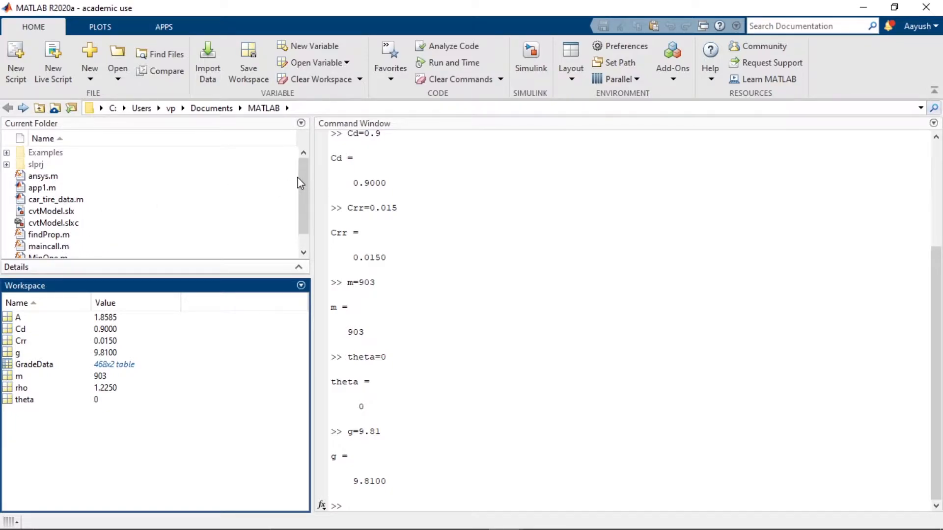
pyautogui.click(304, 193)
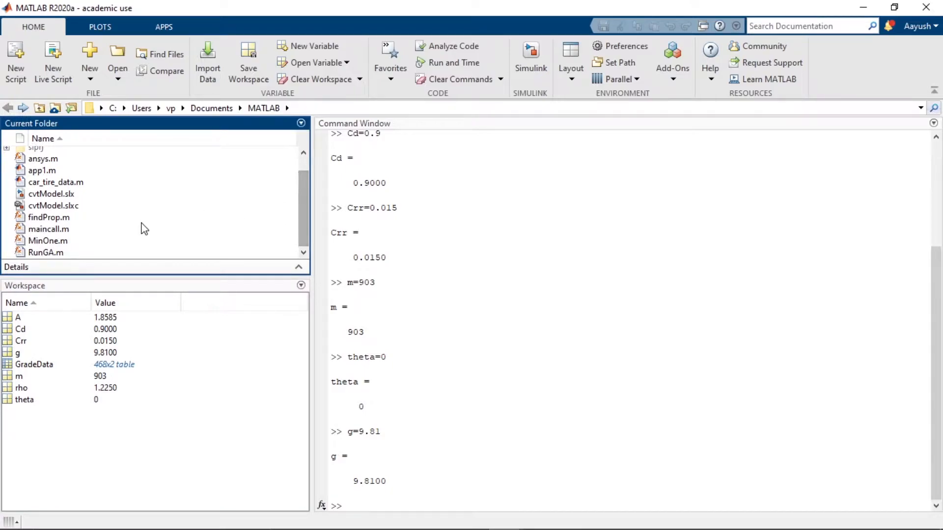
pyautogui.click(75, 108)
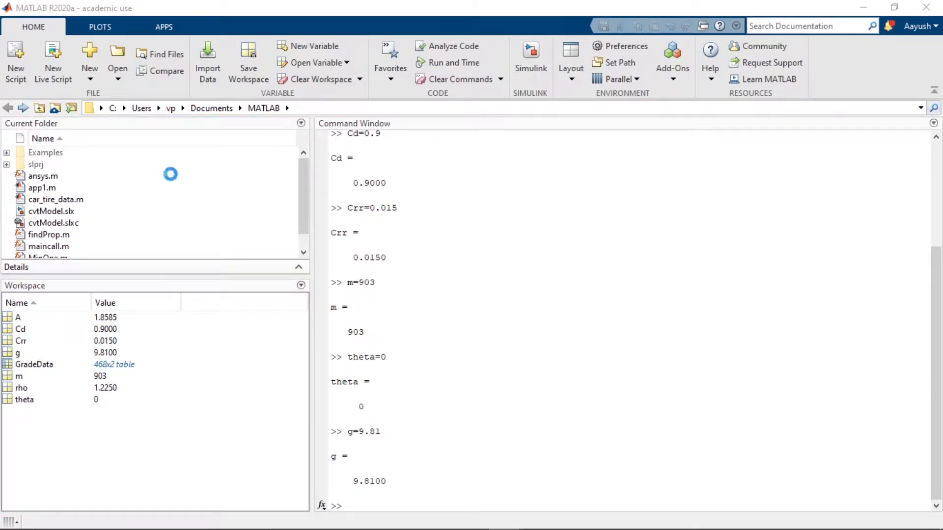
pyautogui.scroll(-3, 98, 162)
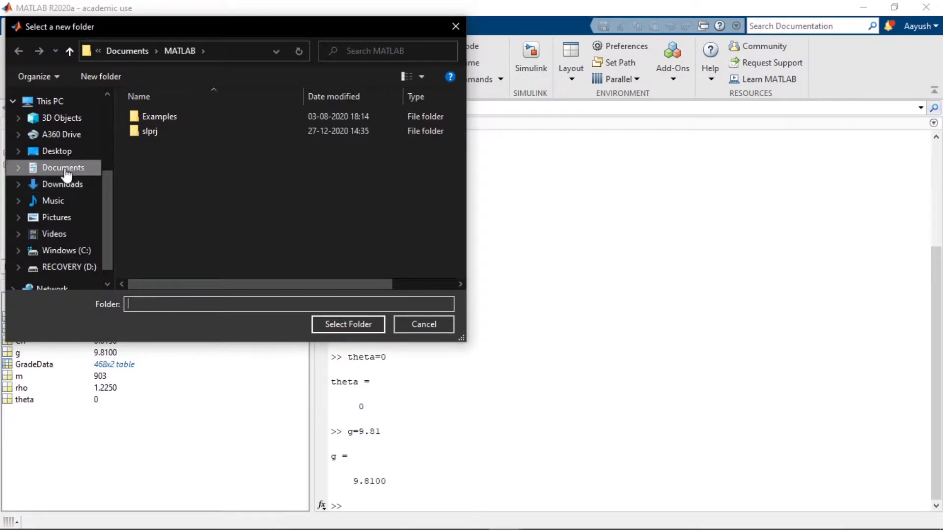
pyautogui.click(95, 185)
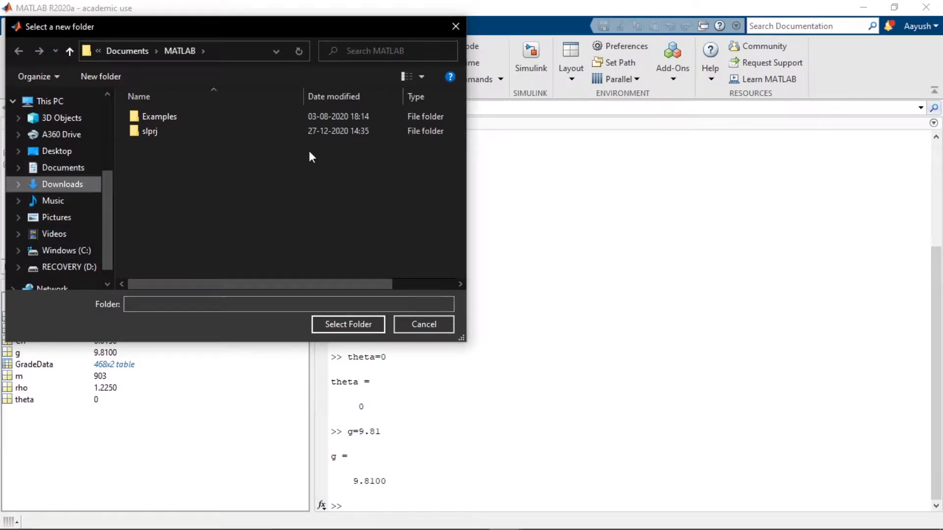
pyautogui.click(165, 167)
pyautogui.doubleClick(165, 166)
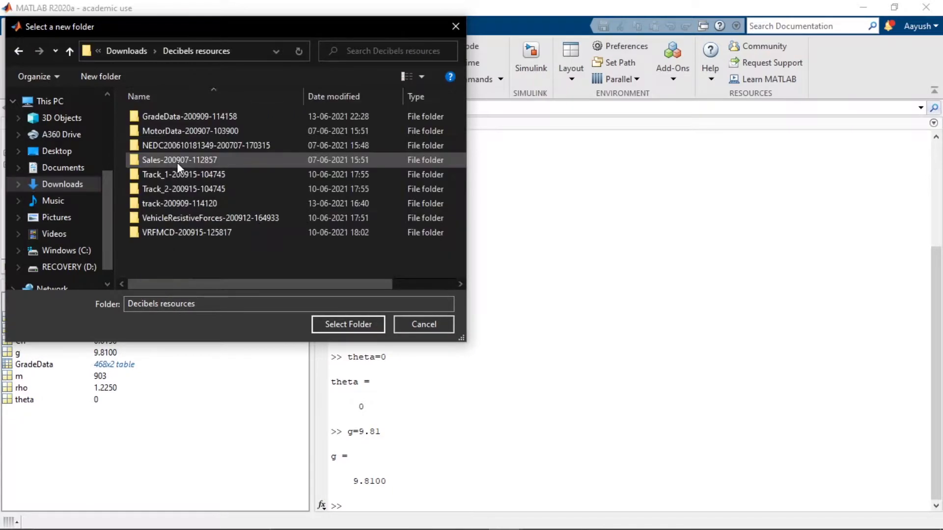
pyautogui.click(345, 324)
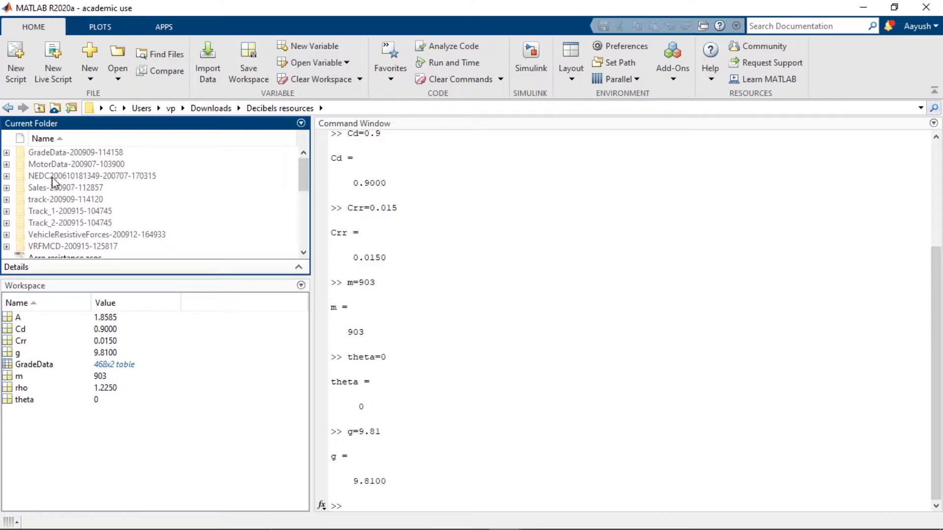
pyautogui.doubleClick(53, 199)
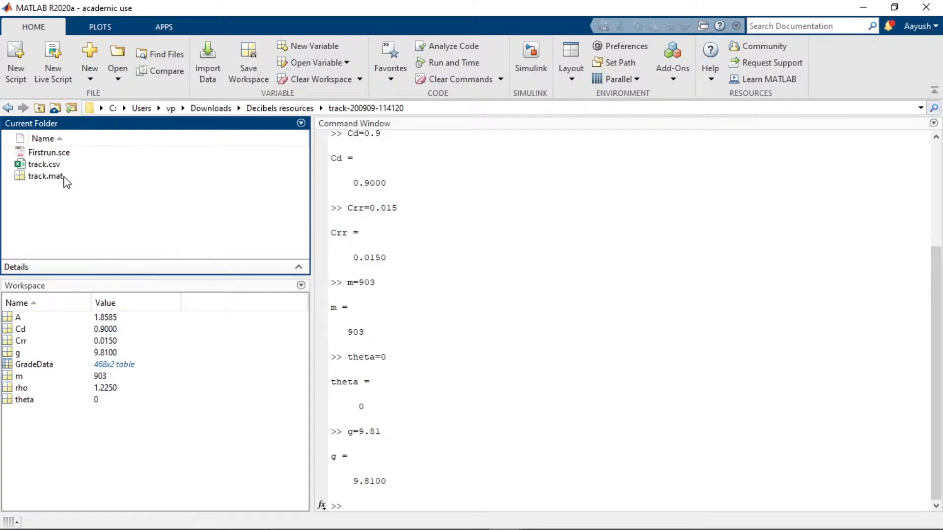
# Import the range A3:B470 of track.csv into the workspace as a table after reviewing its time and velocity rows
pyautogui.click(43, 167)
pyautogui.moveTo(44, 168); pyautogui.dragTo(96, 449)
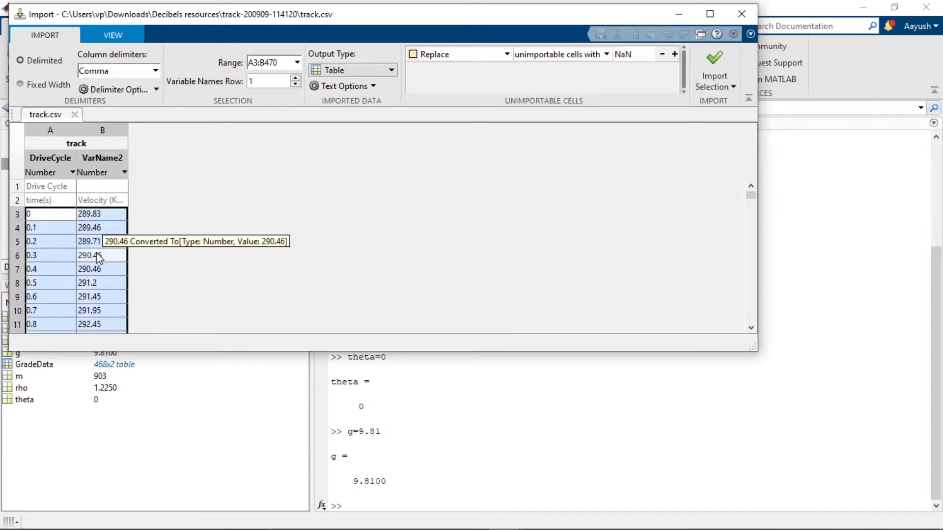
pyautogui.scroll(-7, 101, 252)
pyautogui.scroll(7, 118, 241)
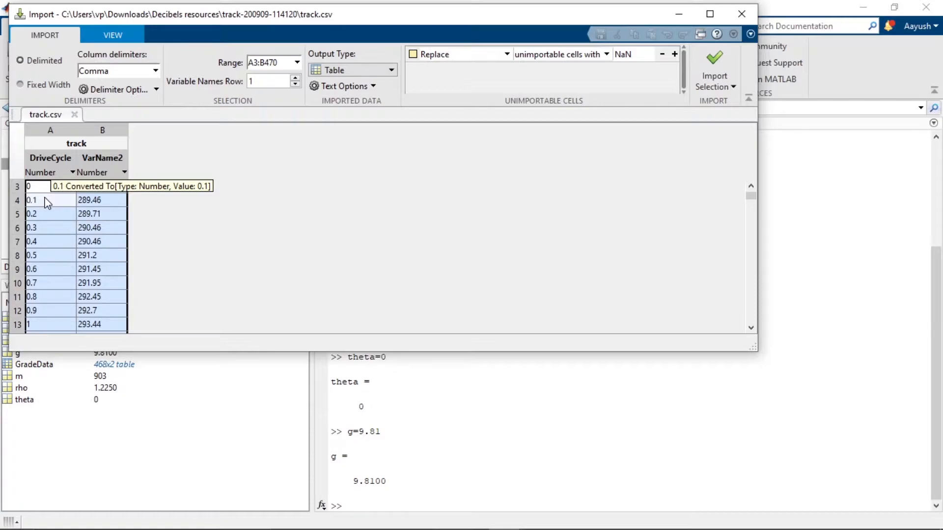
pyautogui.scroll(-20, 46, 201)
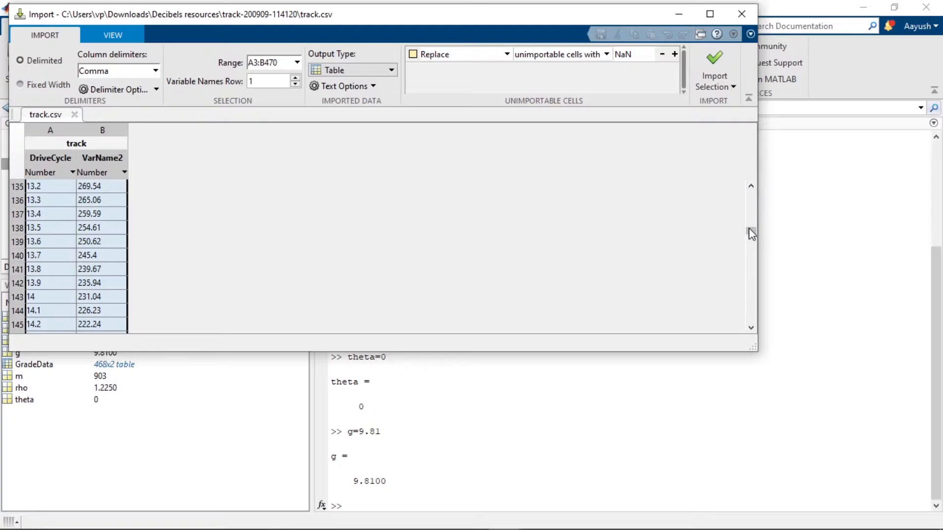
pyautogui.moveTo(752, 235); pyautogui.dragTo(752, 318)
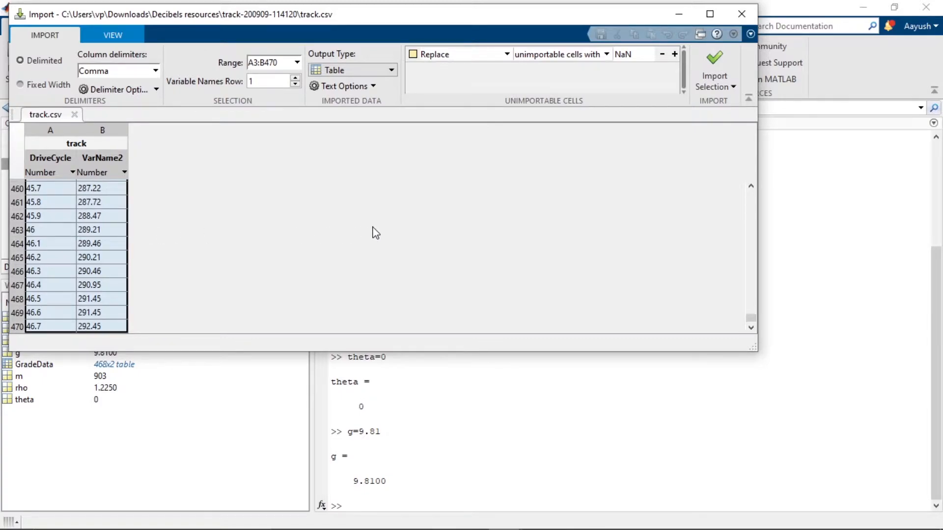
pyautogui.click(714, 66)
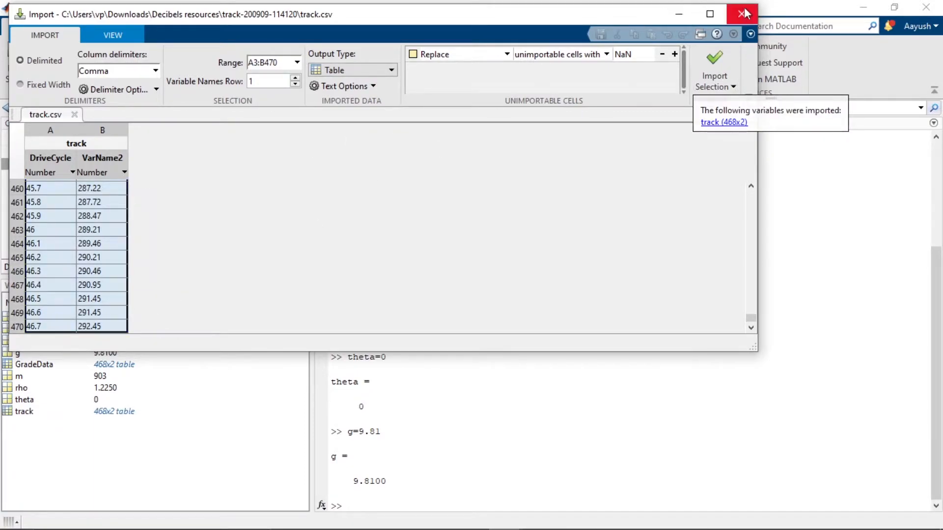
# Close the import window and print the imported track table in the Command Window
pyautogui.click(742, 13)
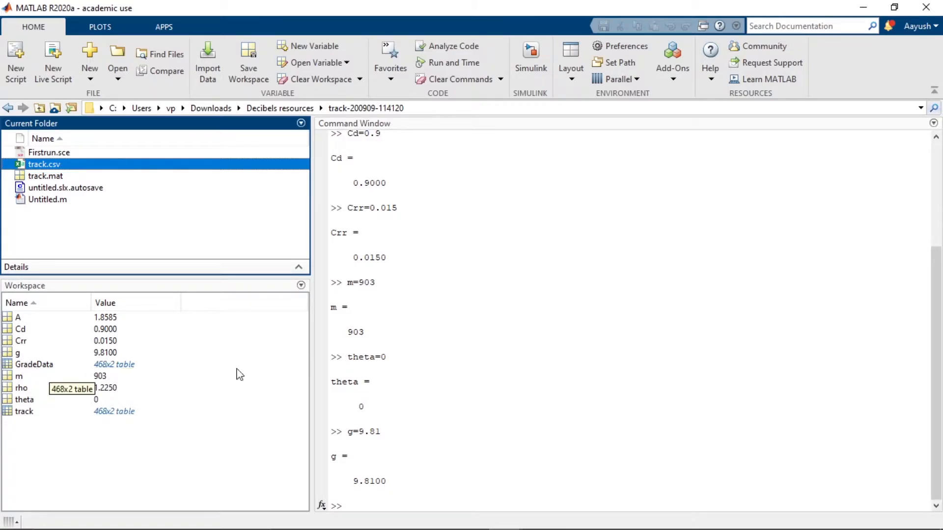
pyautogui.click(380, 501)
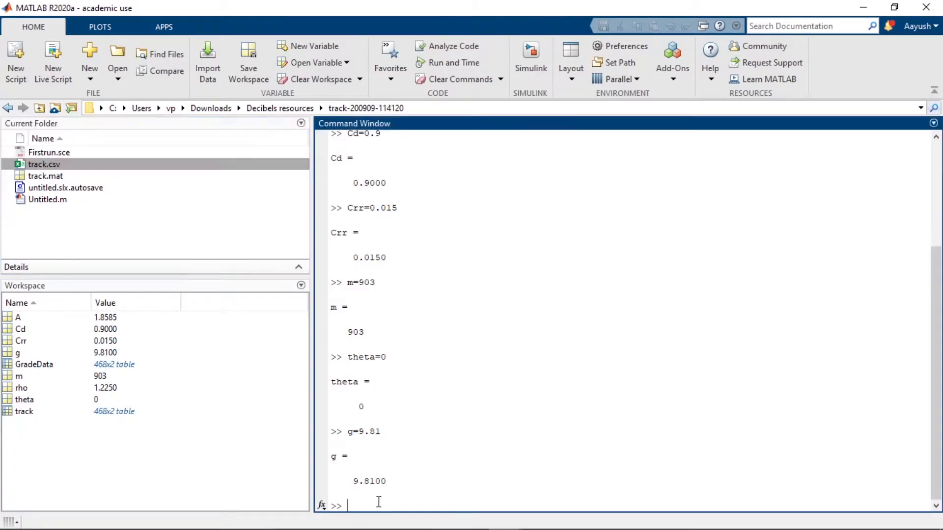
pyautogui.write('track')
pyautogui.press('Return')
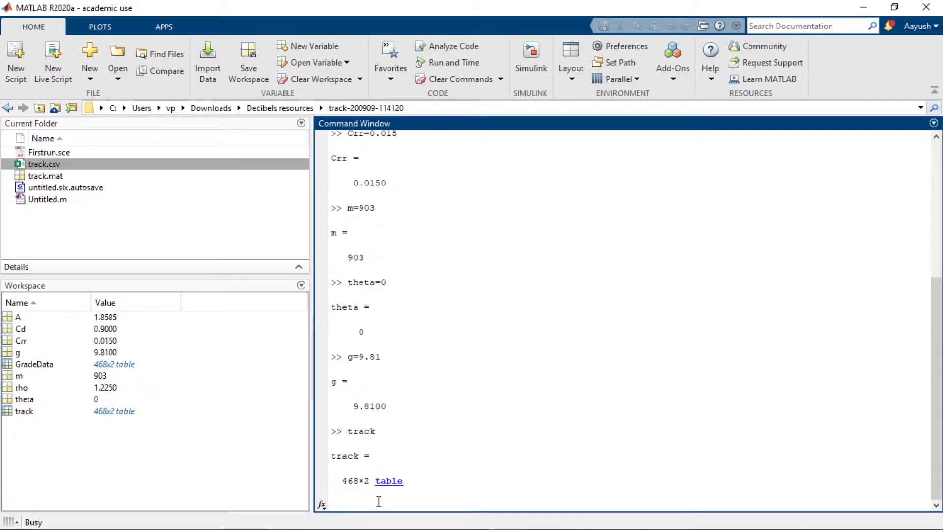
# Examine the printed track table, checking its DriveCycle and VarName2 column names and its rows from start to end
pyautogui.scroll(20, 525, 378)
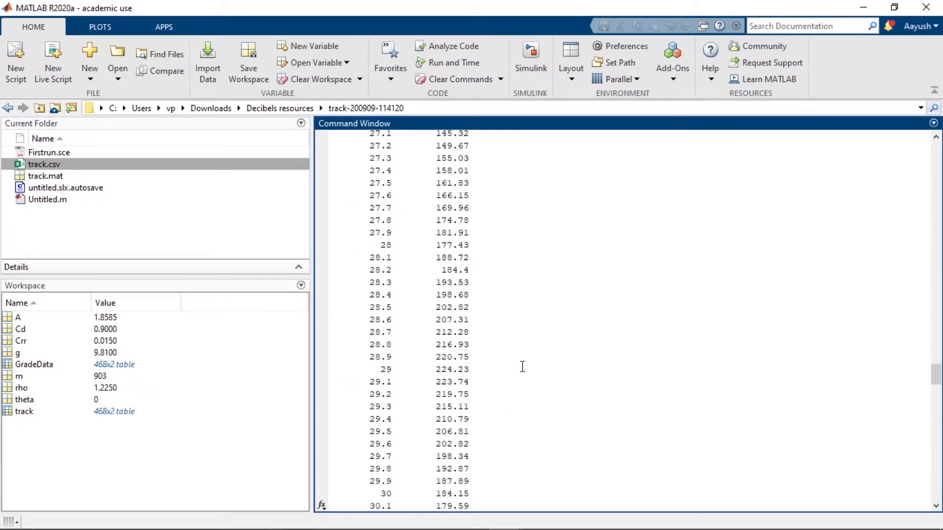
pyautogui.scroll(20, 518, 365)
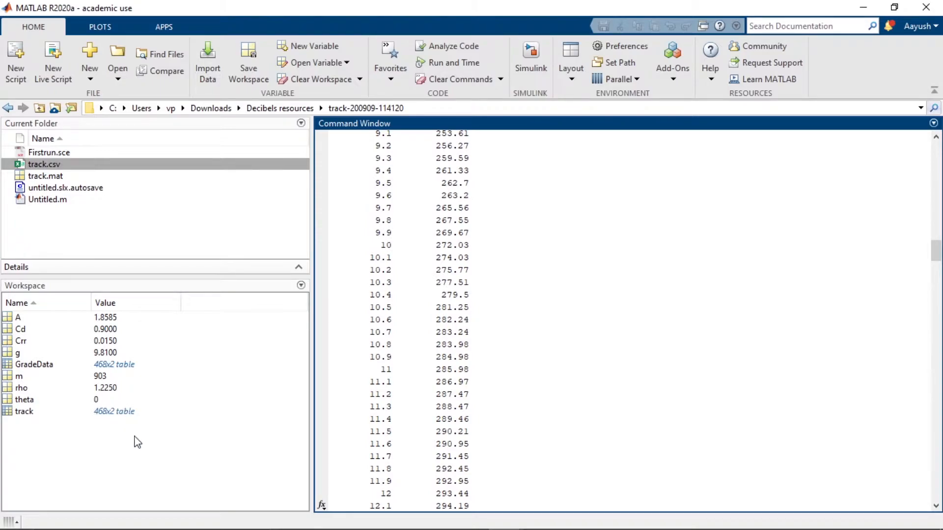
pyautogui.scroll(20, 523, 307)
pyautogui.scroll(-12, 541, 309)
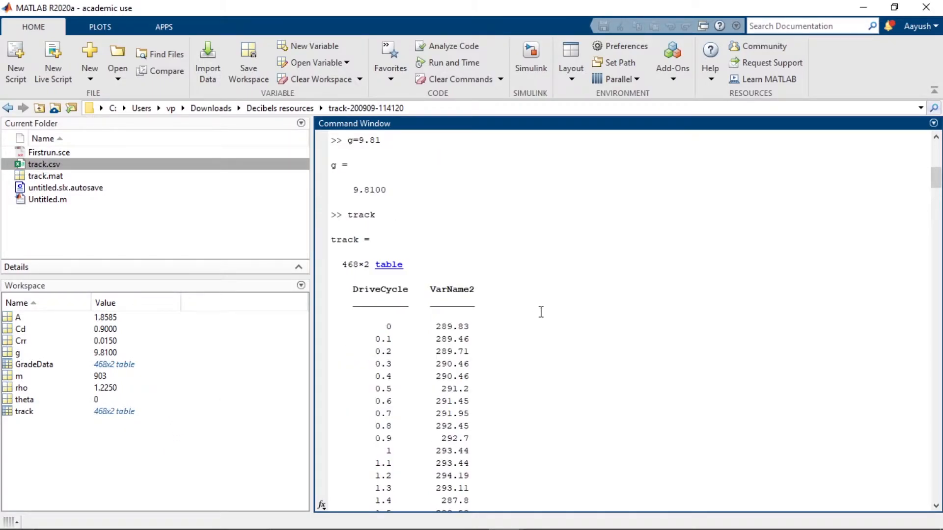
pyautogui.scroll(-20, 428, 320)
pyautogui.scroll(20, 429, 320)
pyautogui.moveTo(351, 289); pyautogui.dragTo(476, 293)
pyautogui.moveTo(350, 290); pyautogui.dragTo(491, 288)
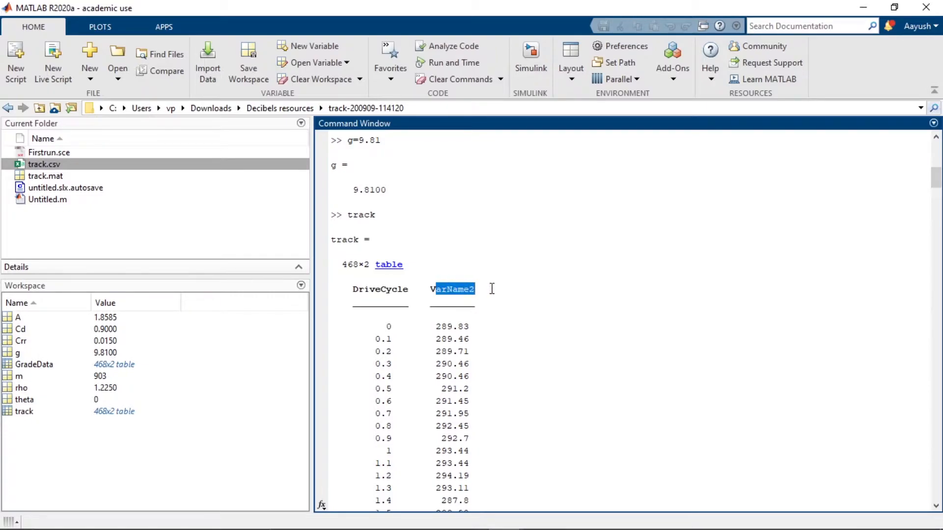
pyautogui.scroll(-20, 493, 290)
pyautogui.scroll(-20, 497, 291)
# Extract the table columns into the vectors time=track.DriveCycle, velocity=track.VarName2 and angle=GradeData.VarName2
pyautogui.click(396, 506)
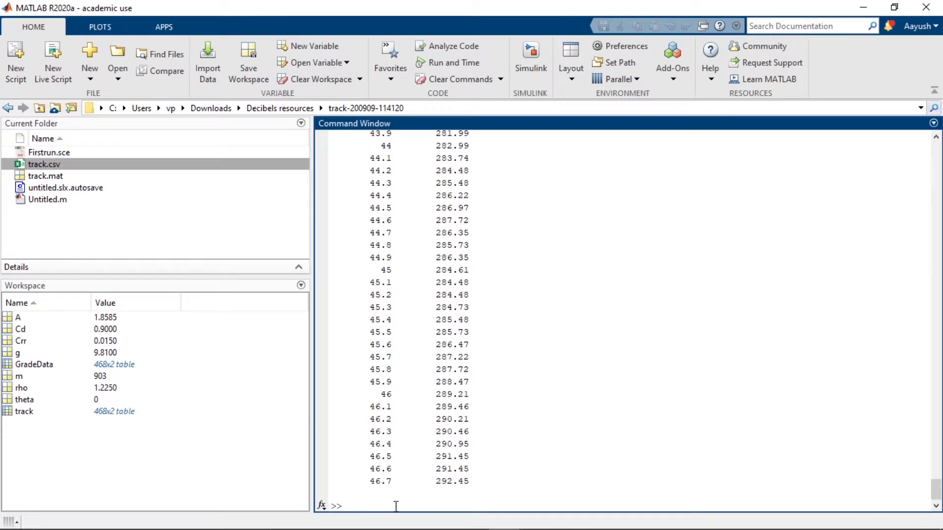
pyautogui.write('time=track.DriveCycle')
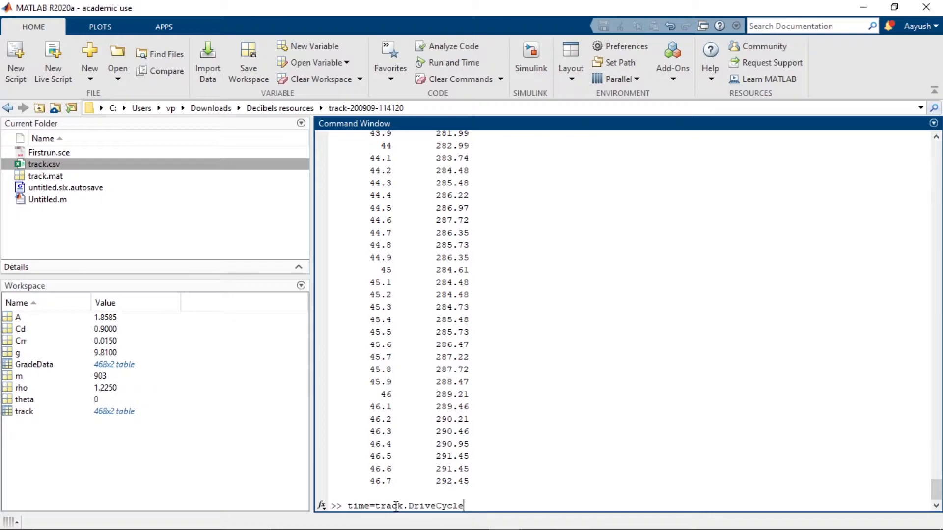
pyautogui.press('Return')
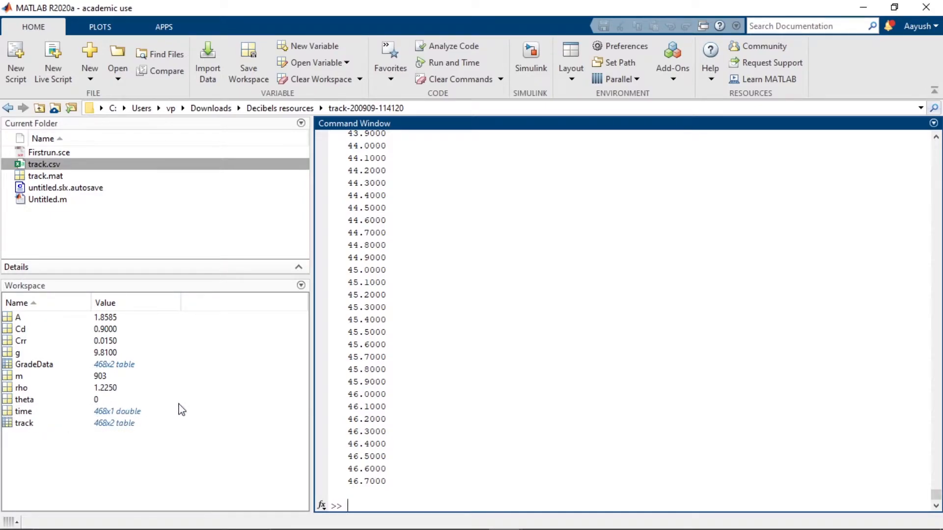
pyautogui.click(364, 503)
pyautogui.write('velocity=track.VarName2')
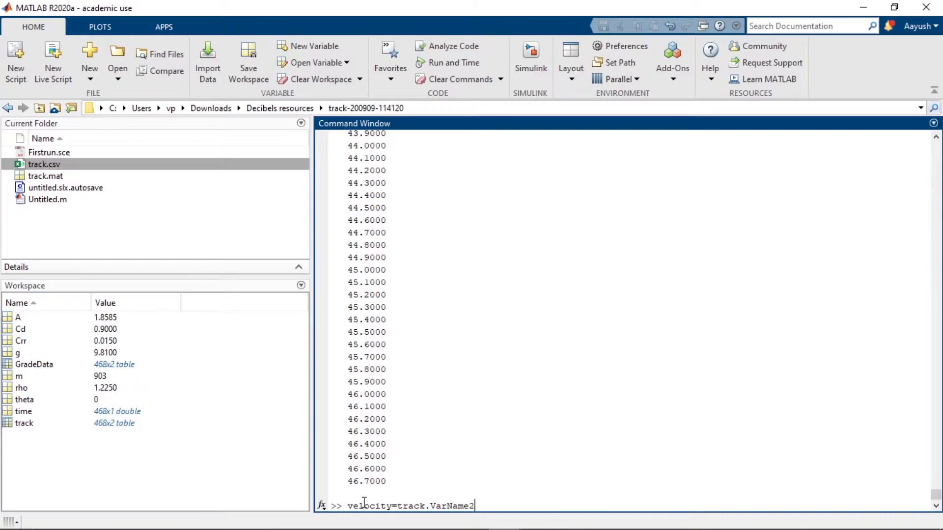
pyautogui.press('Return')
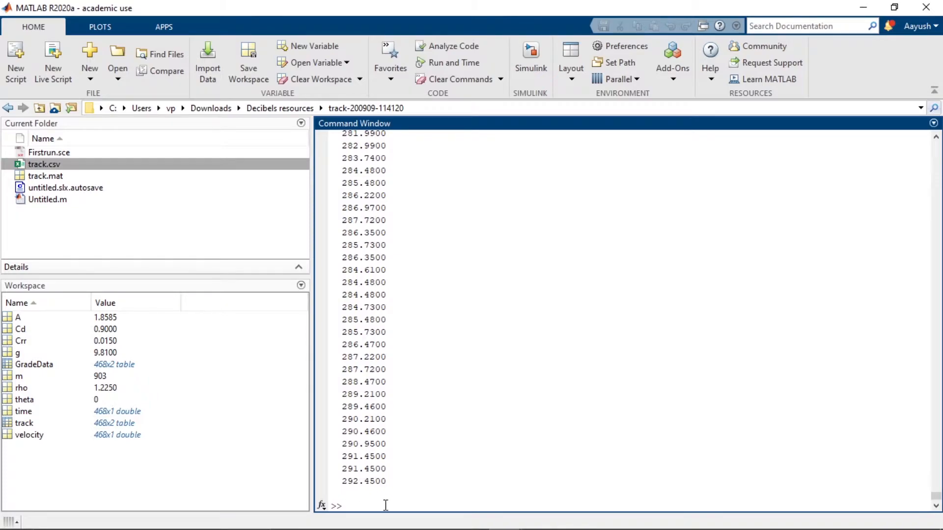
pyautogui.write('angle=GradeData.VarName2')
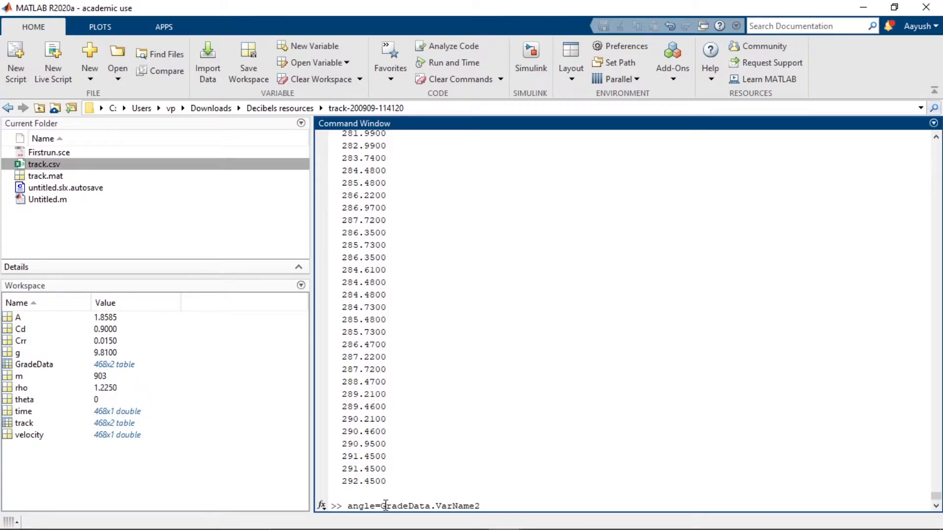
pyautogui.press('Return')
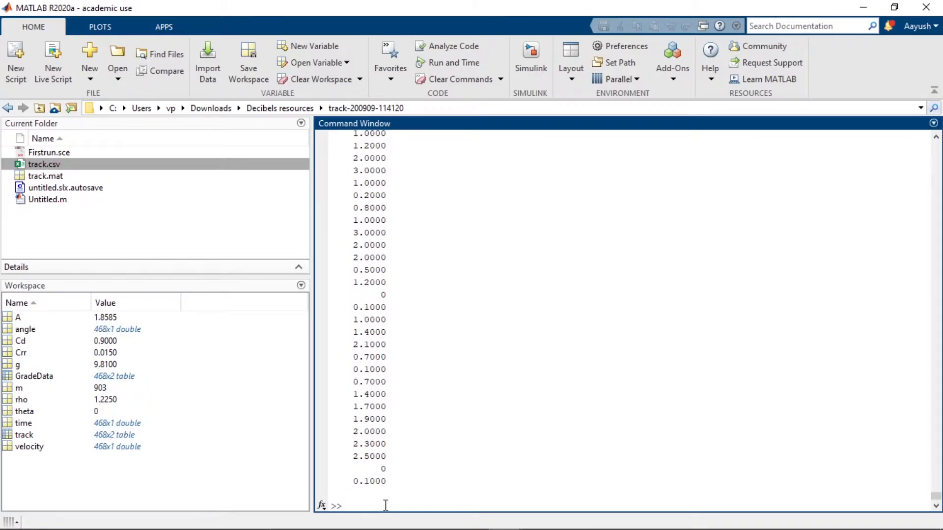
# Combine the vectors into the two-column matrices Vel=[time velocity] and Grad=[time angle]
pyautogui.write('ve')
pyautogui.press('BackSpace')
pyautogui.press('BackSpace')
pyautogui.write('V')
pyautogui.write('time velocity]')
pyautogui.press('Return')
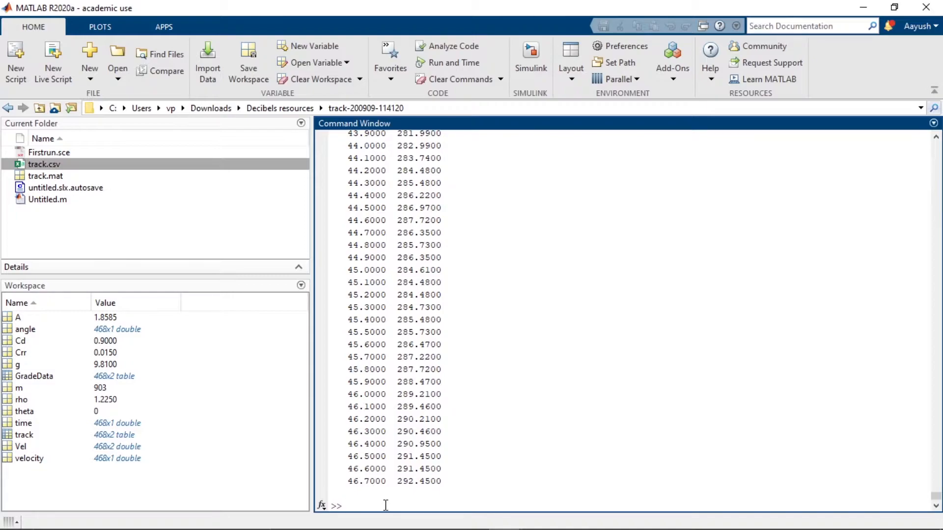
pyautogui.write('G')
pyautogui.write('rad=[time angle]')
pyautogui.press('Return')
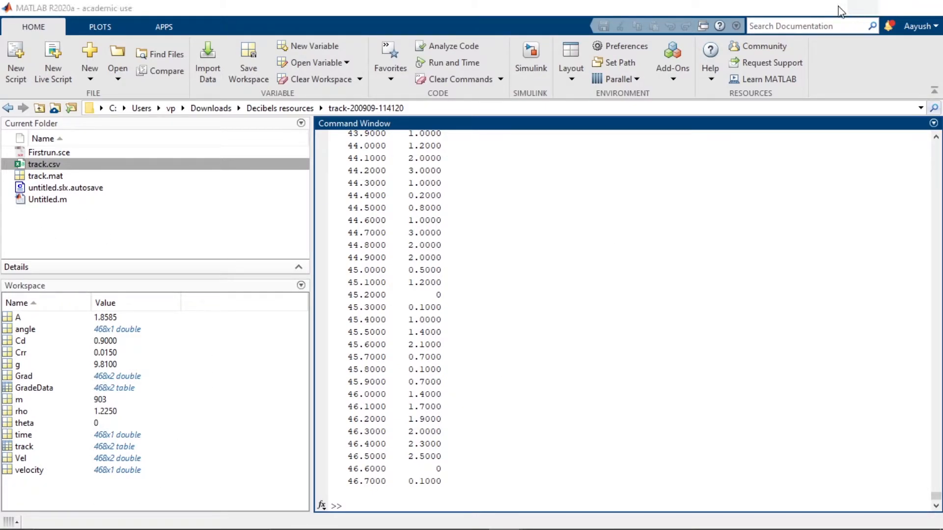
# Switch to the Simulink model and set the From Workspace block's data to Vel
pyautogui.click(863, 7)
pyautogui.click(678, 265)
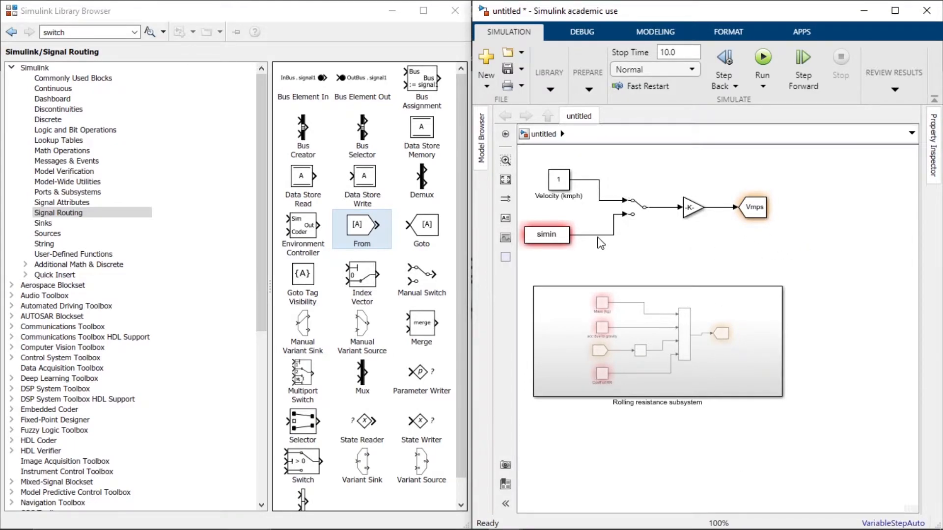
pyautogui.click(556, 239)
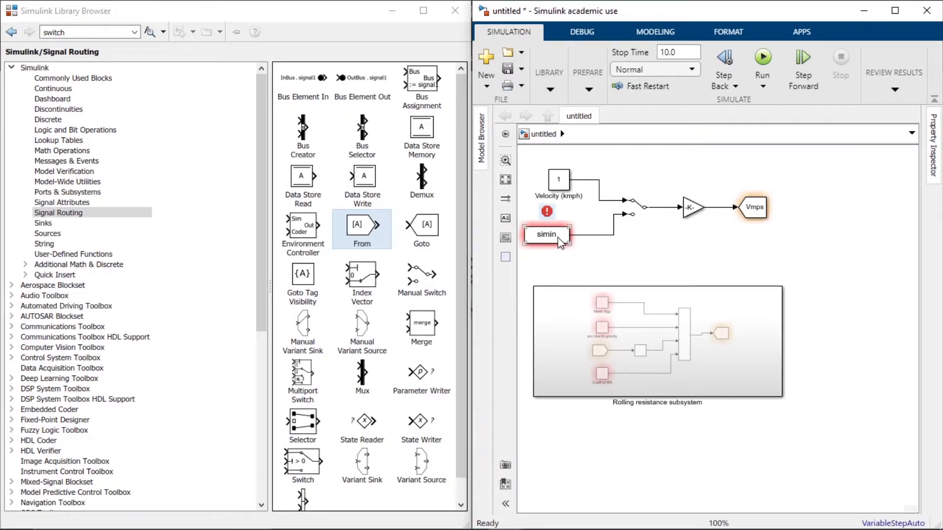
pyautogui.doubleClick(561, 240)
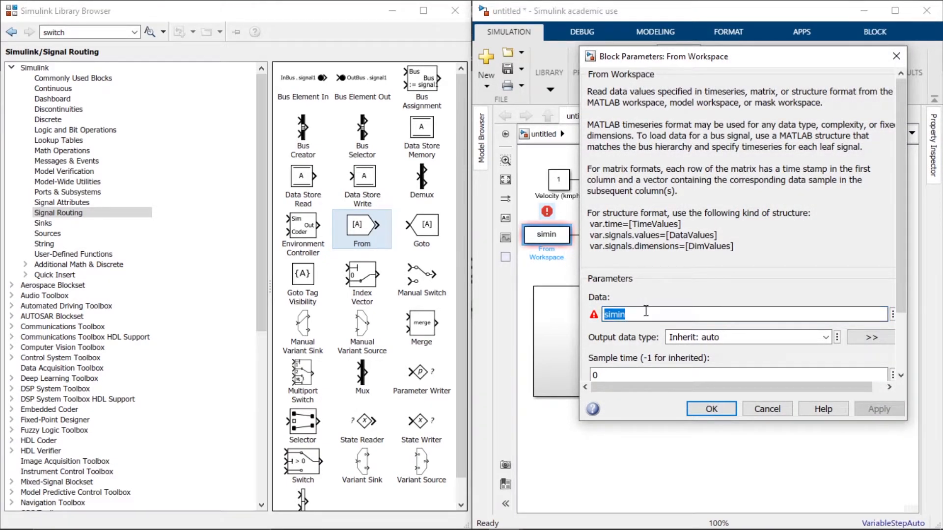
pyautogui.write('Vel')
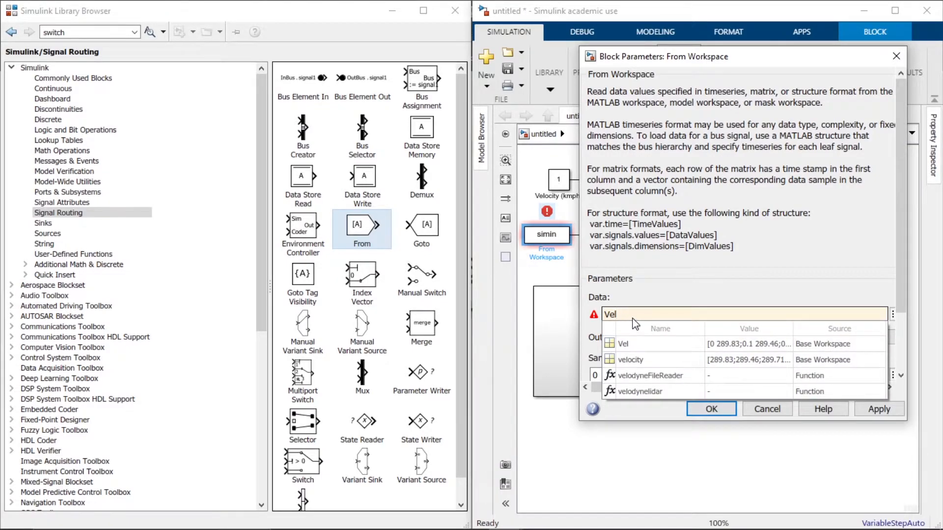
pyautogui.click(712, 412)
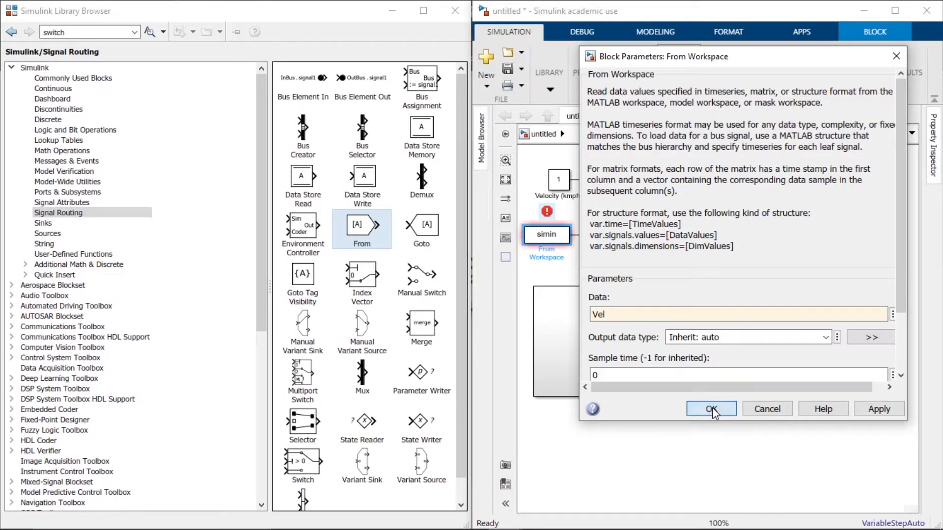
pyautogui.click(712, 411)
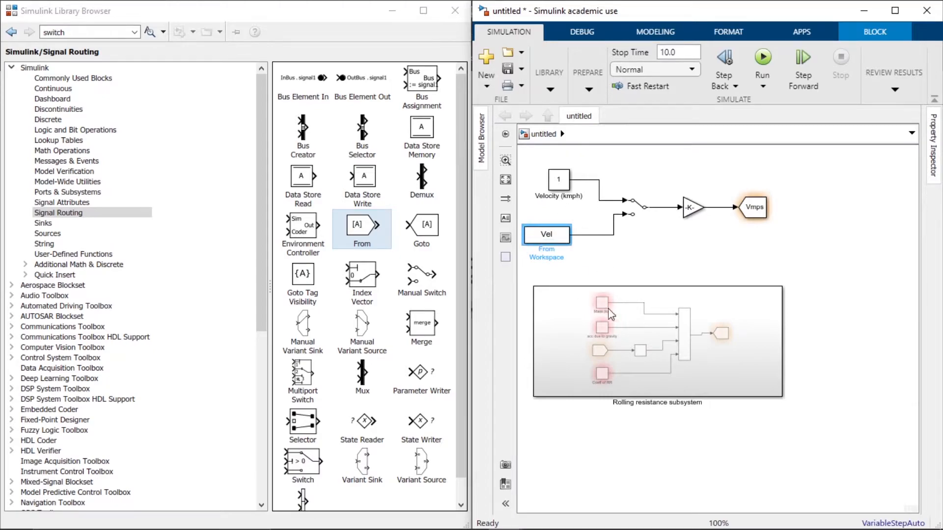
# Nudge the Grade From block into line with the constants inside the Rolling resistance subsystem, and return to the top-level model
pyautogui.click(642, 337)
pyautogui.doubleClick(641, 338)
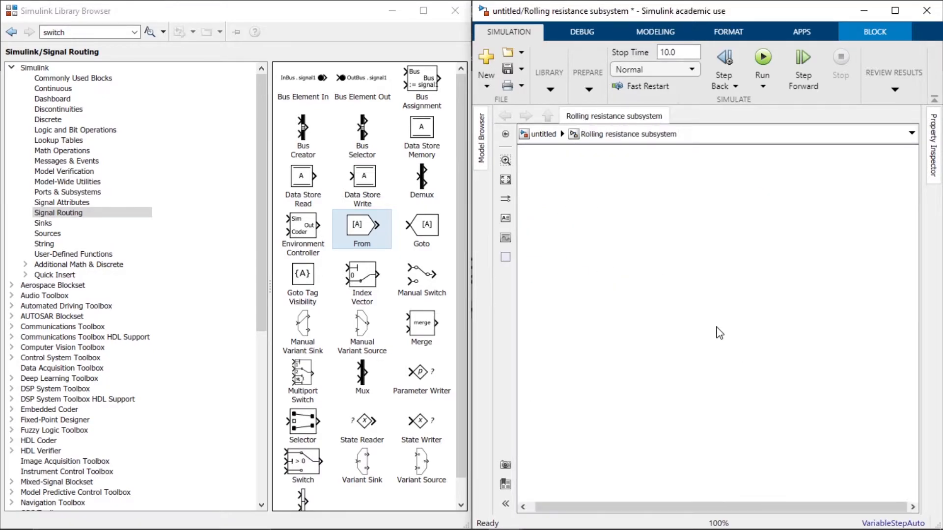
pyautogui.click(623, 310)
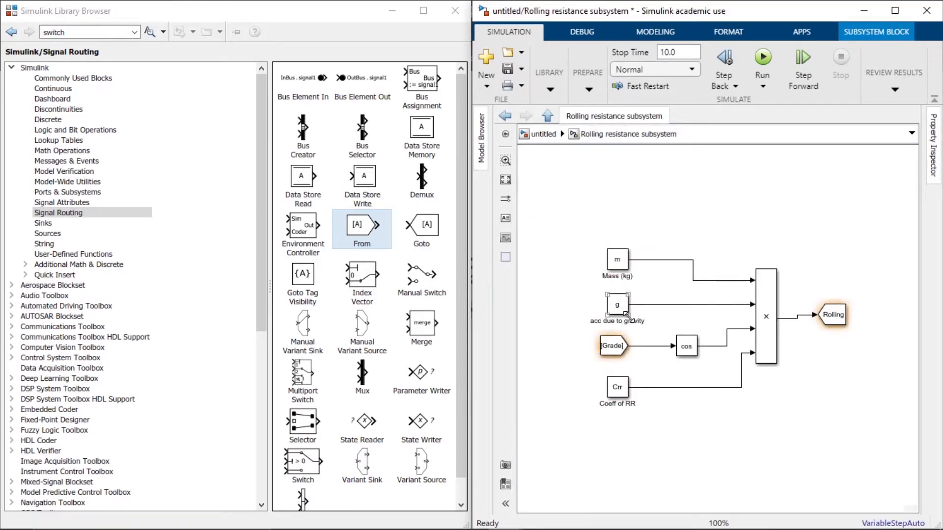
pyautogui.click(616, 348)
pyautogui.moveTo(617, 353); pyautogui.dragTo(613, 348)
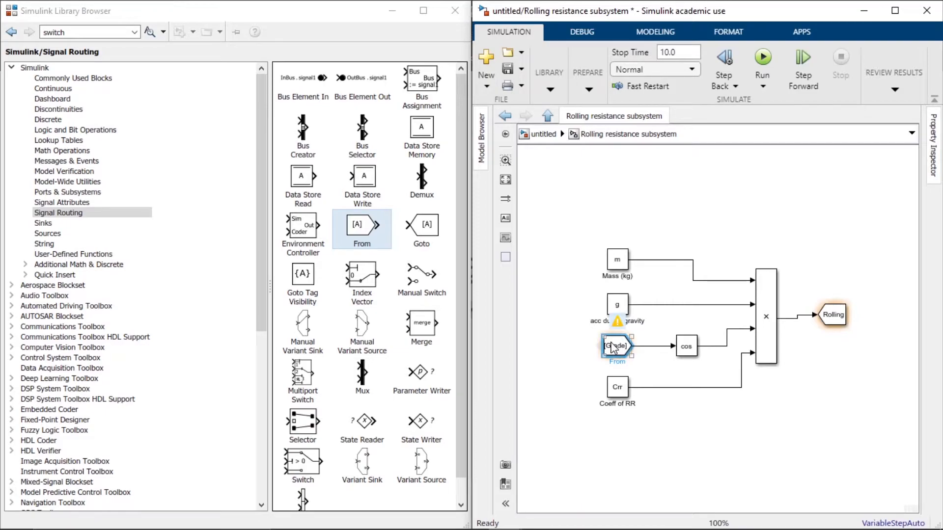
pyautogui.click(505, 116)
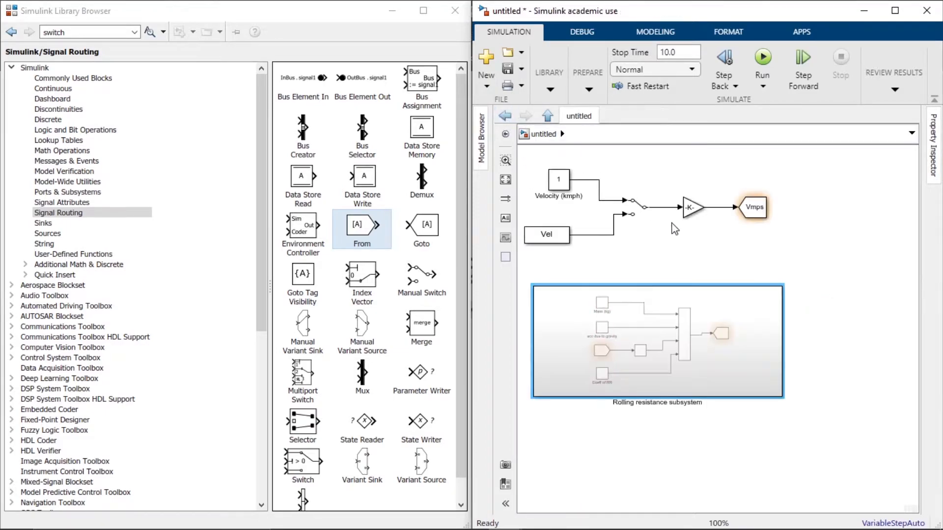
# Duplicate the Rolling resistance subsystem, placing the copy directly below the original
pyautogui.click(761, 383)
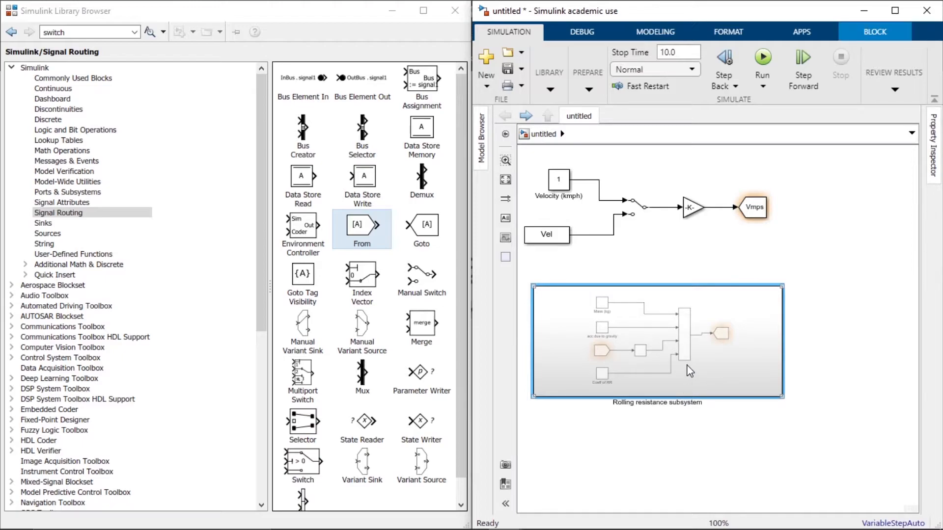
pyautogui.moveTo(667, 329); pyautogui.dragTo(664, 487)
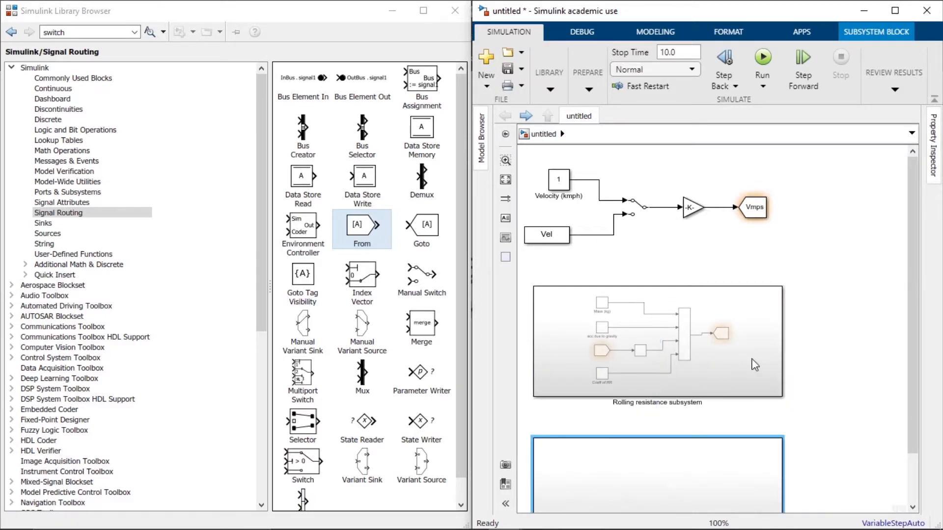
pyautogui.scroll(-1, 794, 347)
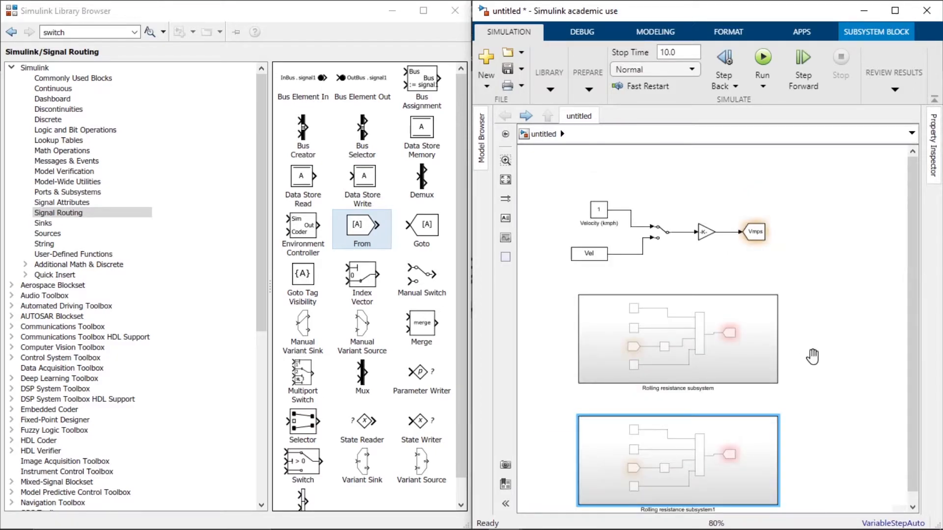
pyautogui.scroll(1, 758, 437)
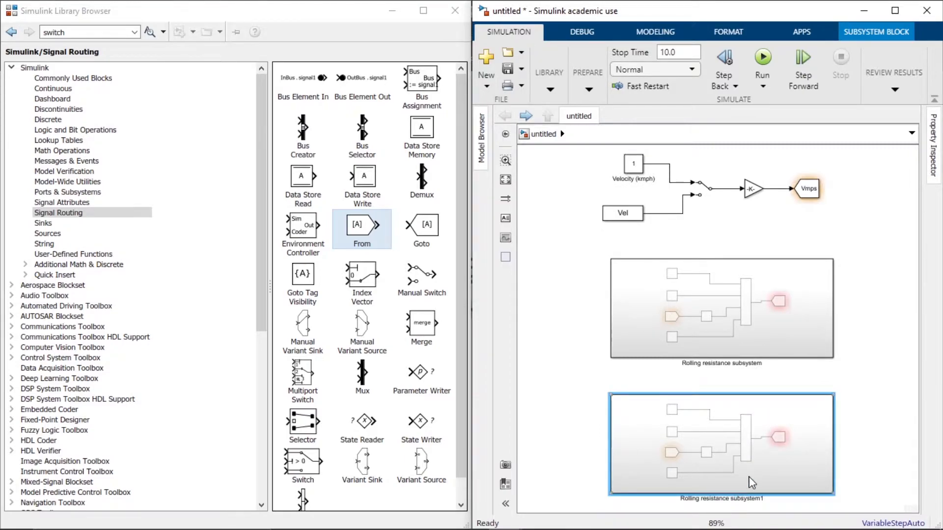
# Rename the copied subsystem as Gradient resistance subsystem1
pyautogui.scroll(7, 753, 483)
pyautogui.moveTo(751, 455); pyautogui.dragTo(779, 289)
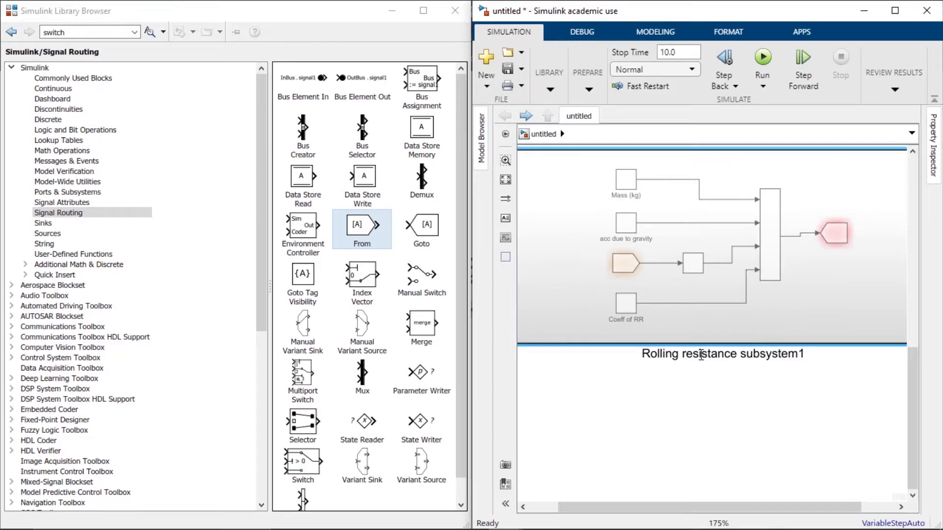
pyautogui.click(700, 354)
pyautogui.press('BackSpace')
pyautogui.press('BackSpace')
pyautogui.press('BackSpace')
pyautogui.press('BackSpace')
pyautogui.press('BackSpace')
pyautogui.press('BackSpace')
pyautogui.press('BackSpace')
pyautogui.write('Gradieny')
pyautogui.press('BackSpace')
pyautogui.write('t')
pyautogui.click(720, 330)
# Open Gradient resistance subsystem1 and delete the Coeff of RR constant together with its leftover signal line
pyautogui.doubleClick(672, 290)
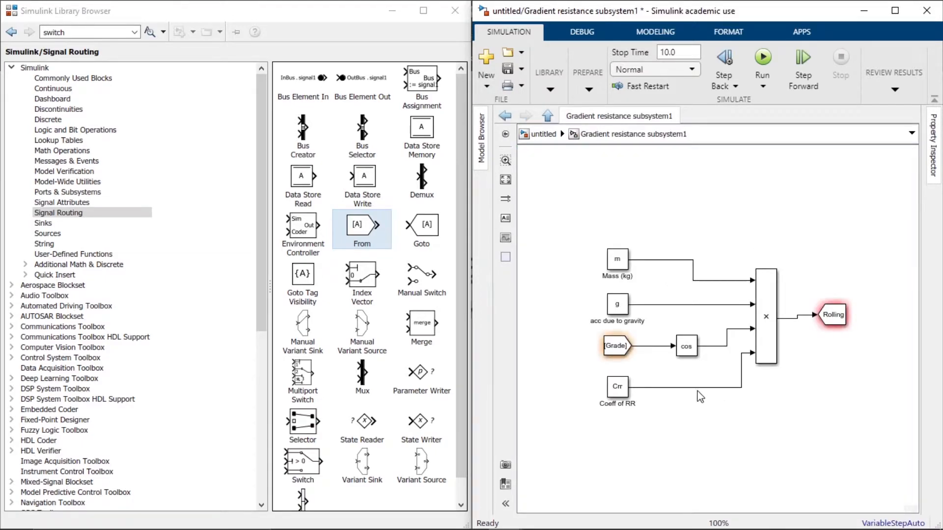
pyautogui.click(618, 387)
pyautogui.press('Delete')
pyautogui.click(730, 388)
pyautogui.press('Delete')
# Set the number of inputs of the Product block in the gradient subsystem to 3
pyautogui.click(764, 324)
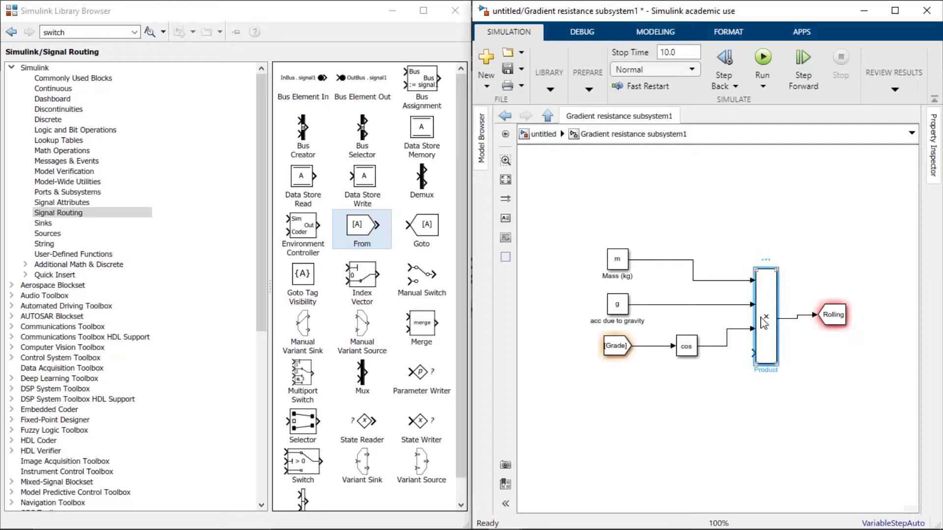
pyautogui.doubleClick(763, 324)
pyautogui.doubleClick(465, 358)
pyautogui.write('3')
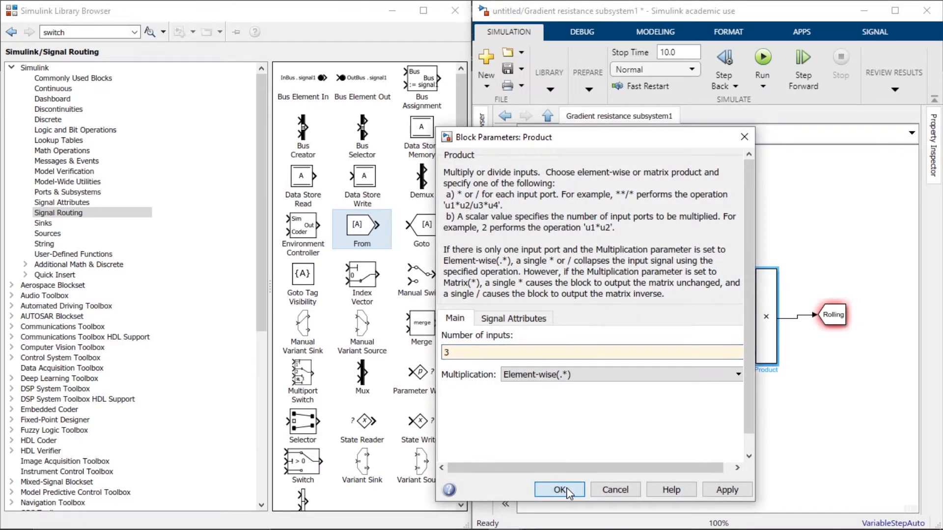
pyautogui.click(560, 490)
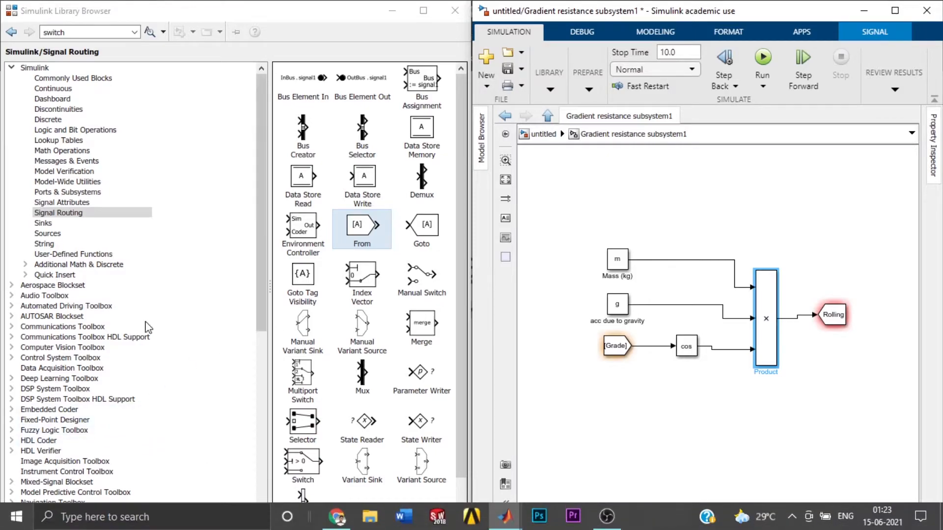
# Change the trigonometric function block in the gradient subsystem from cosine to sin
pyautogui.click(609, 346)
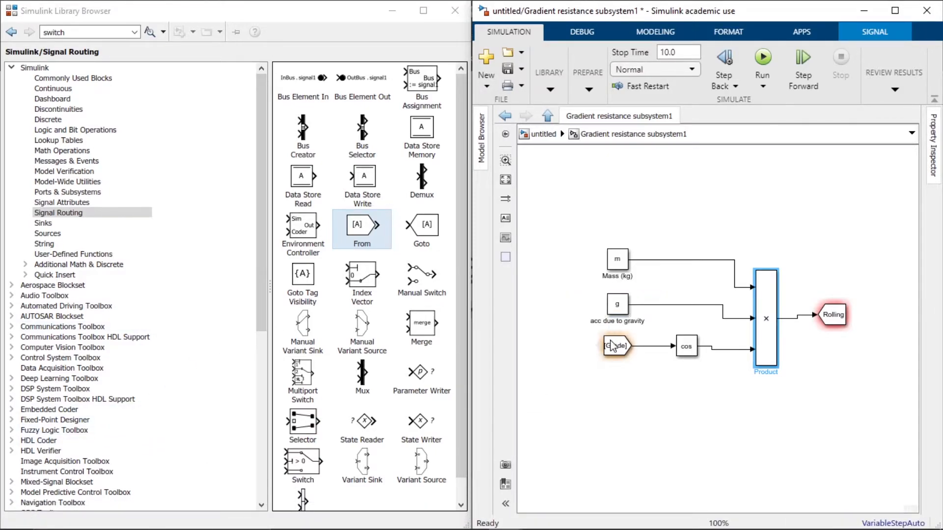
pyautogui.click(690, 349)
pyautogui.click(690, 348)
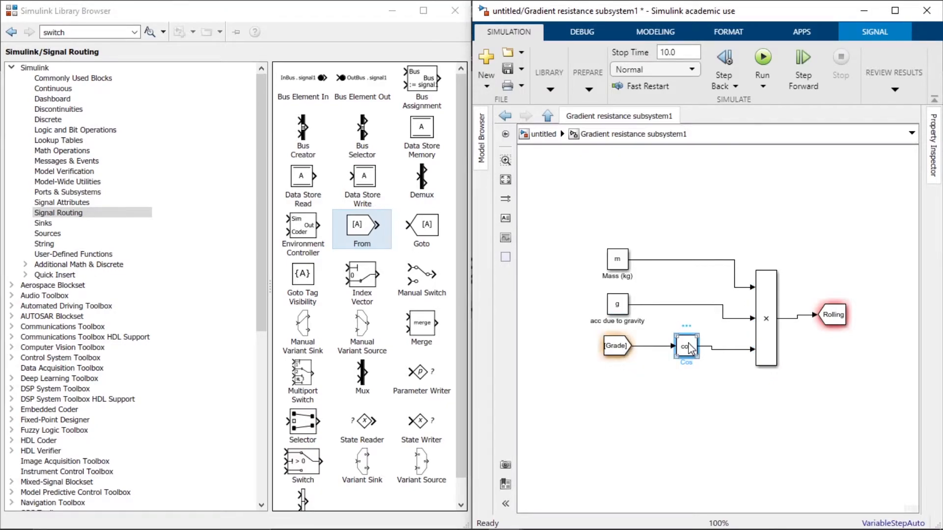
pyautogui.doubleClick(690, 347)
pyautogui.click(462, 335)
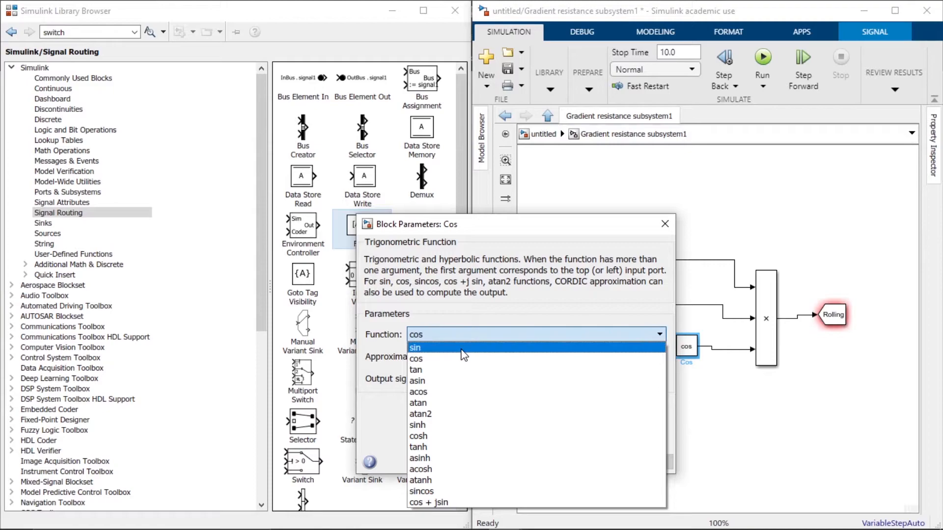
pyautogui.click(462, 349)
pyautogui.click(646, 463)
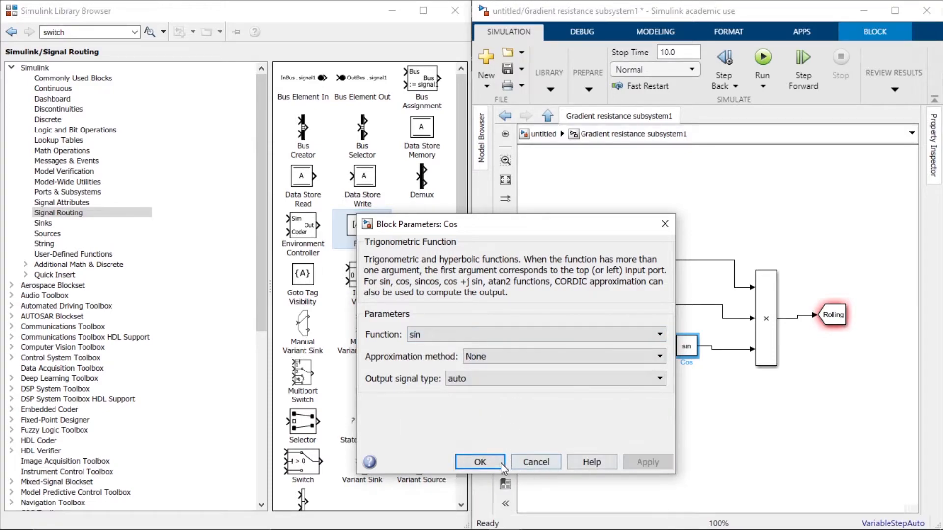
pyautogui.click(493, 463)
# Set the tag of the gradient subsystem's Goto block to Gradient
pyautogui.doubleClick(838, 315)
pyautogui.doubleClick(598, 264)
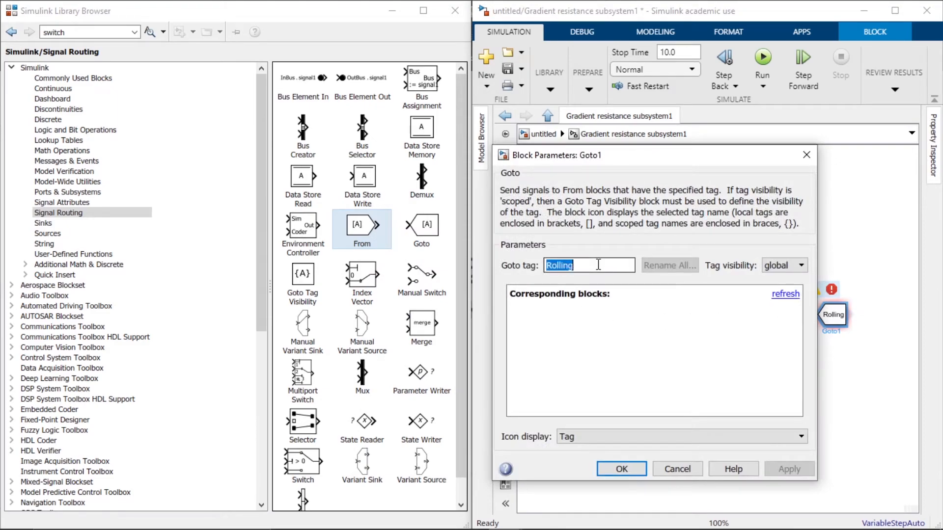
pyautogui.press('BackSpace')
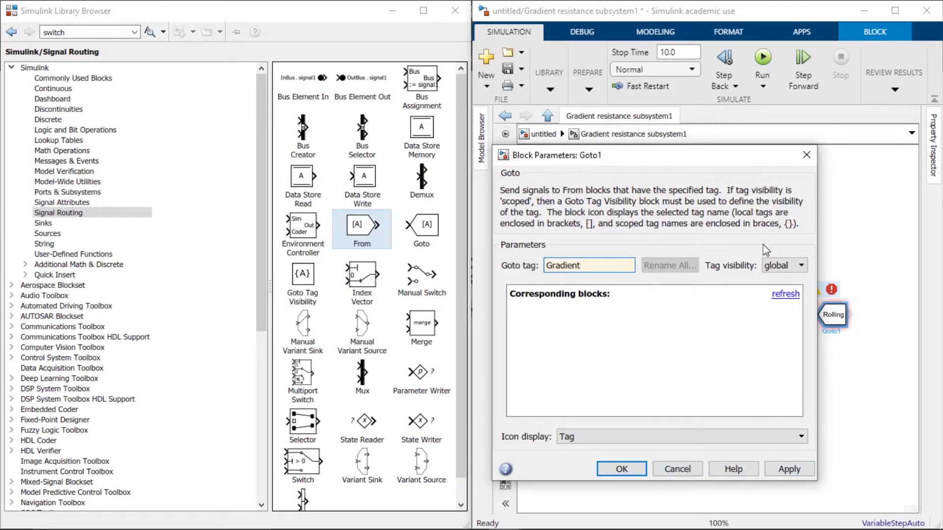
pyautogui.click(789, 469)
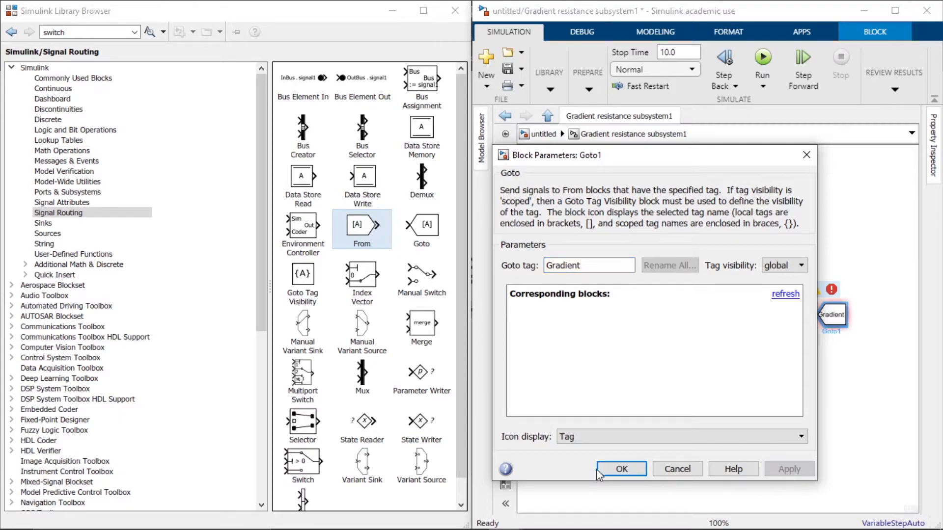
pyautogui.click(621, 469)
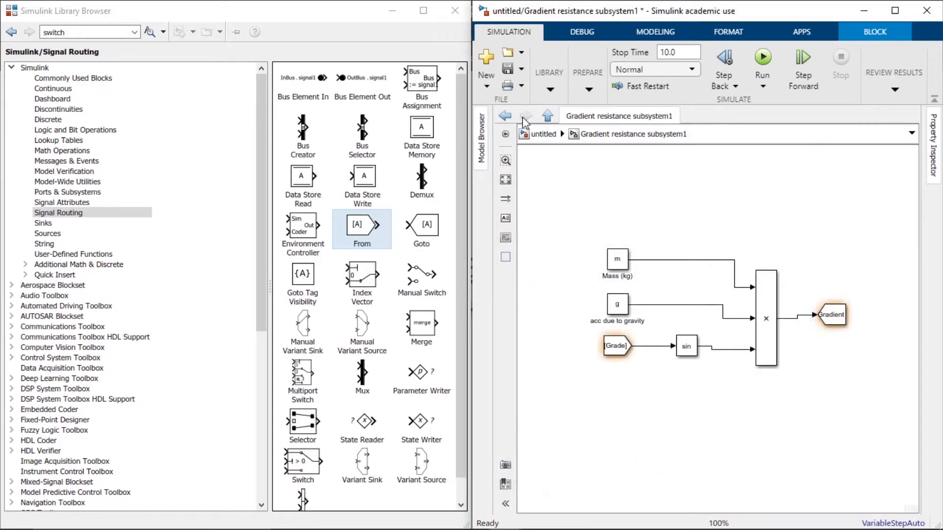
# Return to the top-level model and place a copy of Gradient resistance subsystem1 beside the Rolling resistance subsystem
pyautogui.click(505, 116)
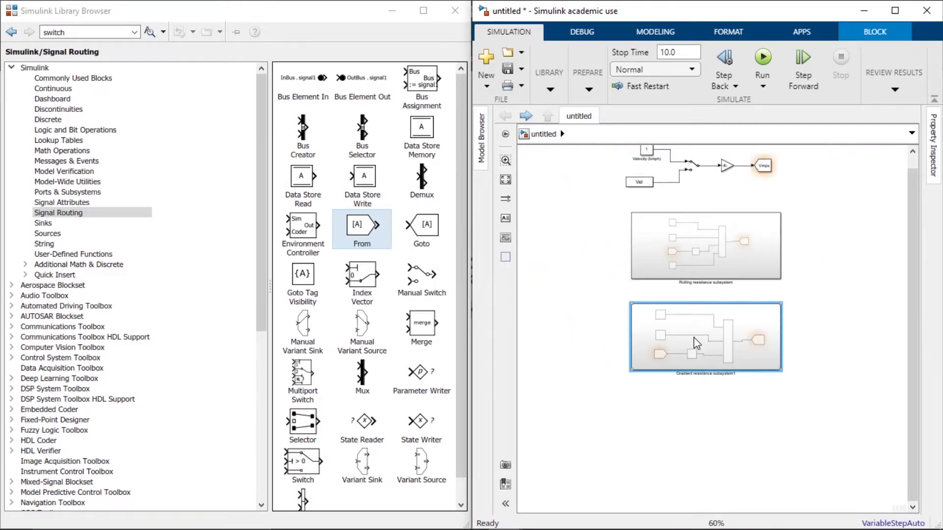
pyautogui.moveTo(700, 339); pyautogui.dragTo(860, 244)
pyautogui.moveTo(815, 506); pyautogui.dragTo(871, 488)
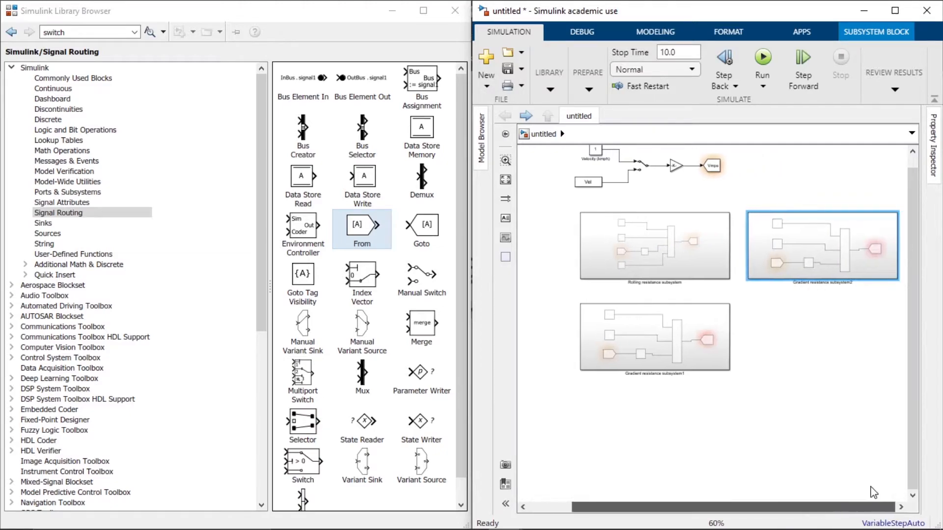
# Rename the newly copied subsystem as Aerodynamic resistance subsystem2
pyautogui.click(837, 286)
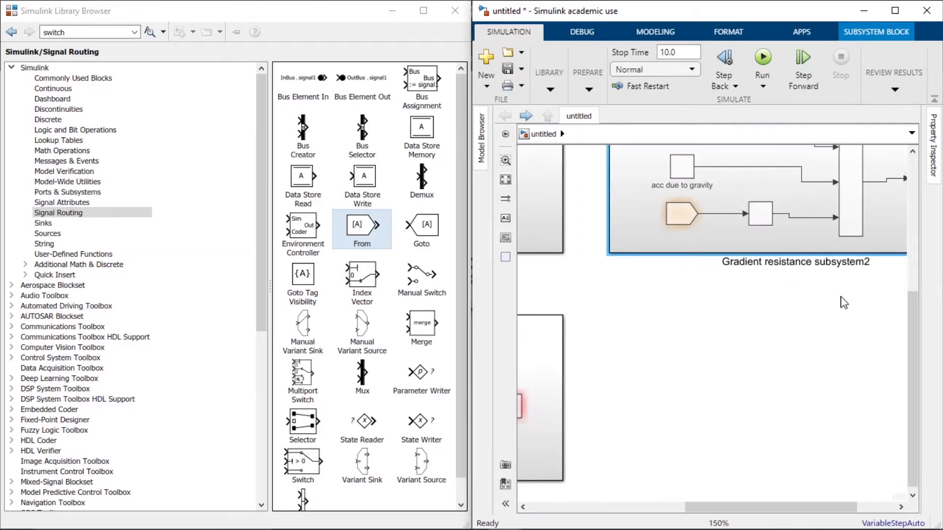
pyautogui.click(735, 252)
pyautogui.press('BackSpace')
pyautogui.press('BackSpace')
pyautogui.press('BackSpace')
pyautogui.press('BackSpace')
pyautogui.press('BackSpace')
pyautogui.press('BackSpace')
pyautogui.press('BackSpace')
pyautogui.press('BackSpace')
pyautogui.write('Aerodynamic')
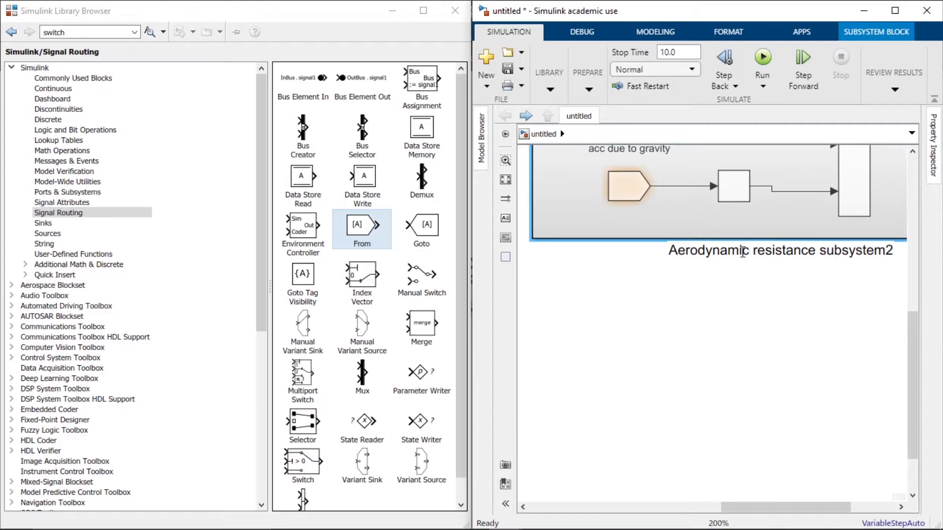
pyautogui.click(754, 362)
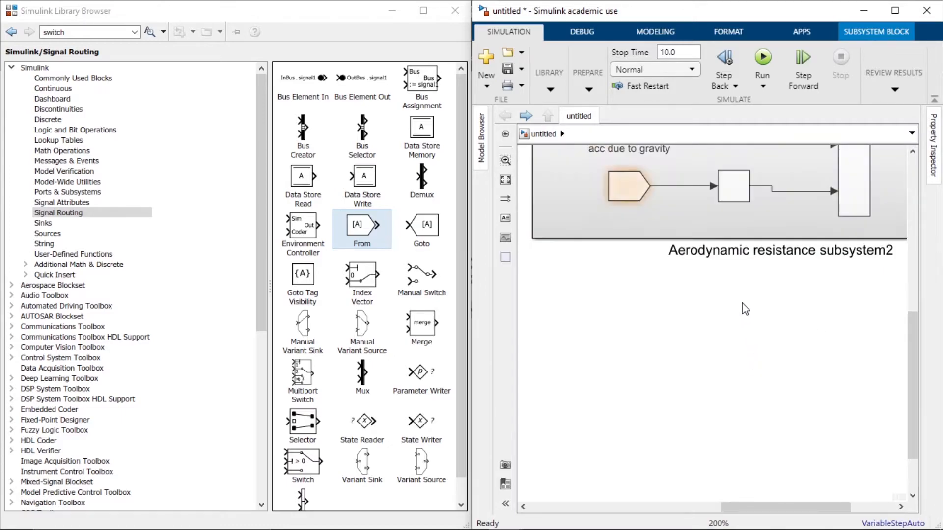
# Open Aerodynamic resistance subsystem2 and delete all blocks and signal lines inside it
pyautogui.doubleClick(737, 184)
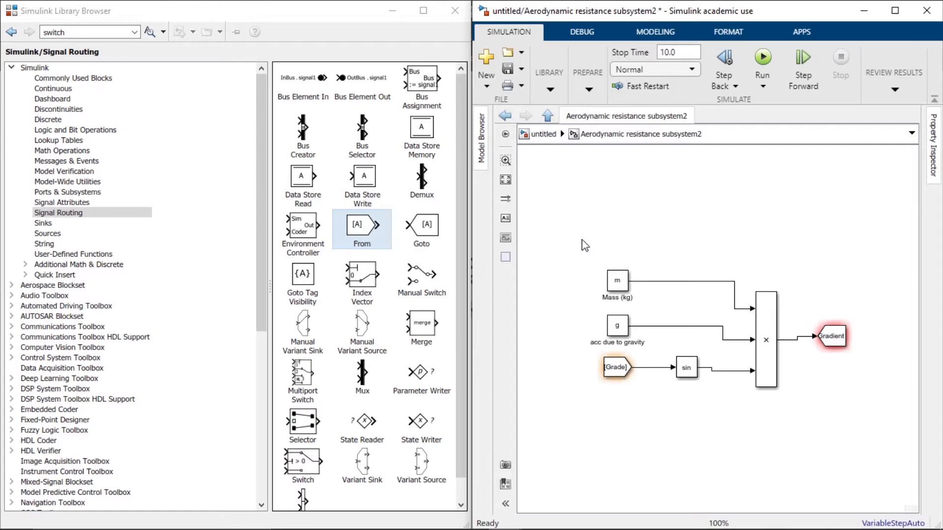
pyautogui.moveTo(567, 199); pyautogui.dragTo(876, 469)
pyautogui.press('Delete')
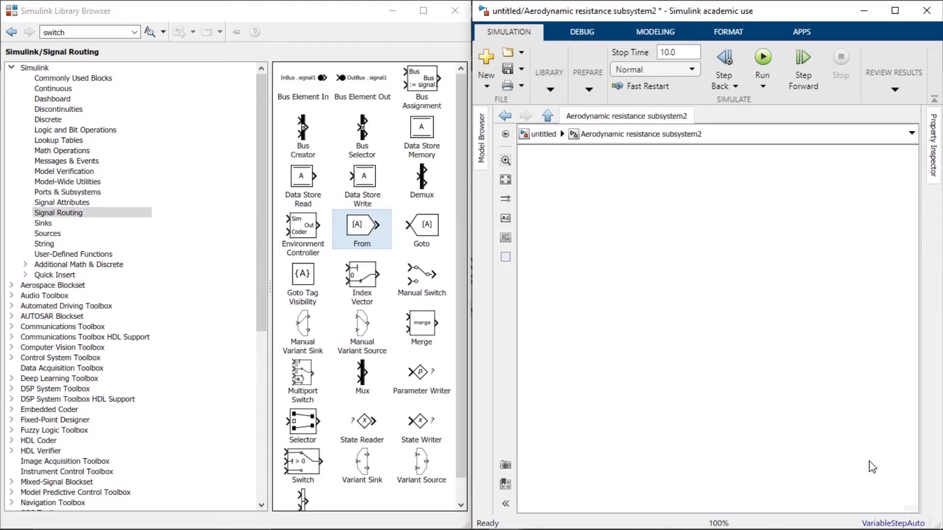
# Insert a Constant block in the upper part of the empty aerodynamic subsystem canvas
pyautogui.doubleClick(597, 220)
pyautogui.write('d')
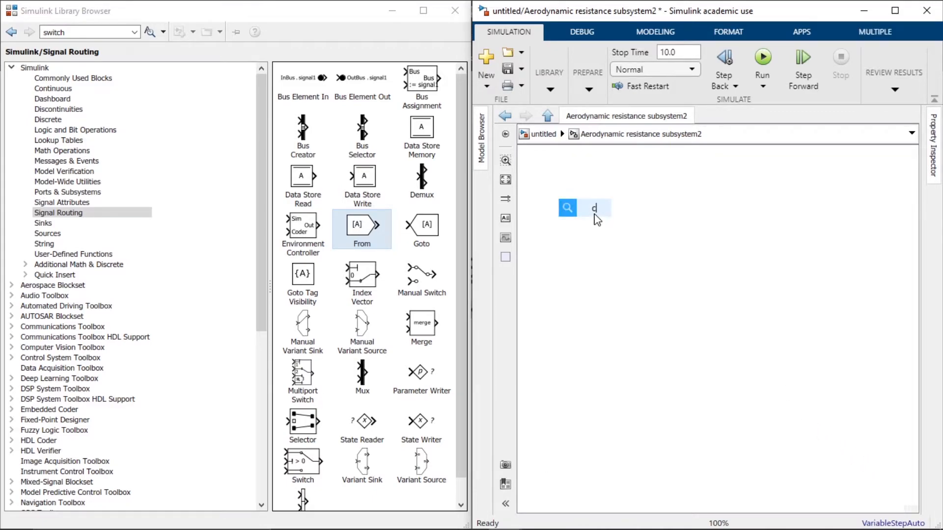
pyautogui.write('ont')
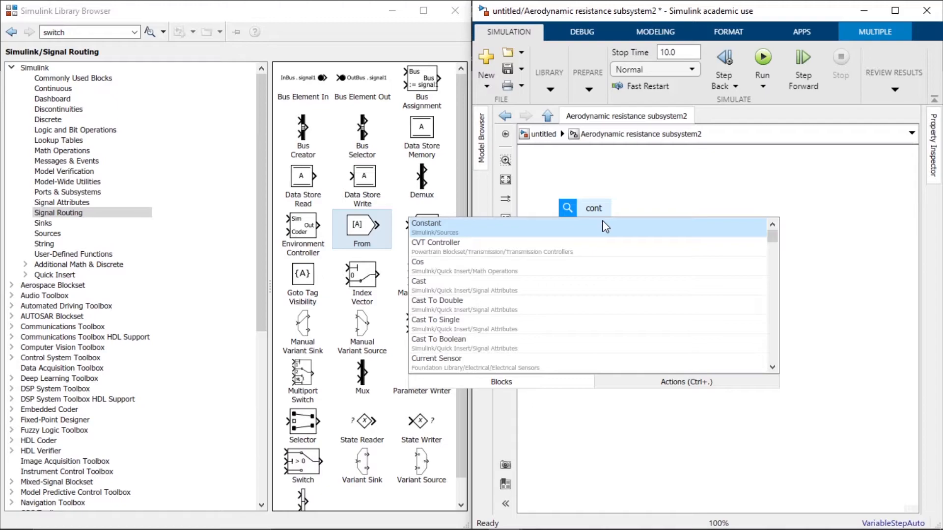
pyautogui.press('BackSpace')
pyautogui.write('swi')
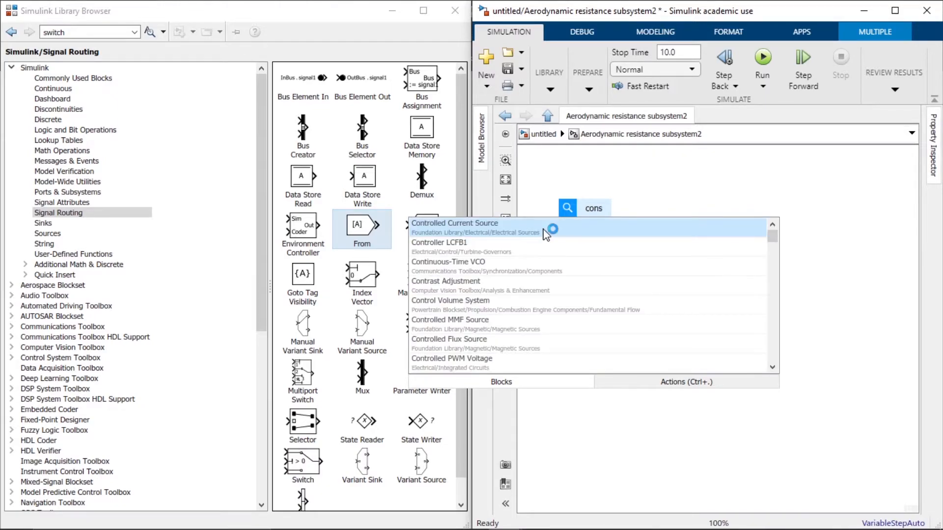
pyautogui.write('t')
pyautogui.press('Return')
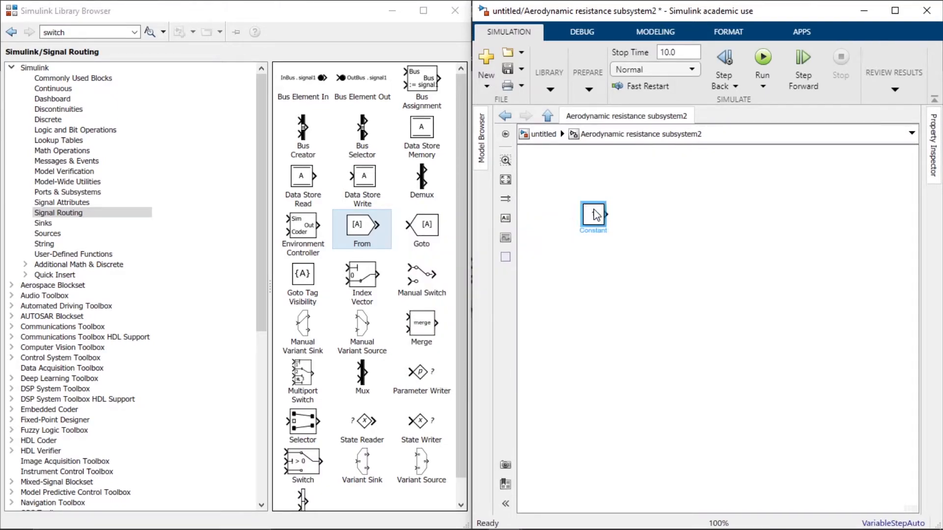
pyautogui.moveTo(593, 210); pyautogui.dragTo(579, 204)
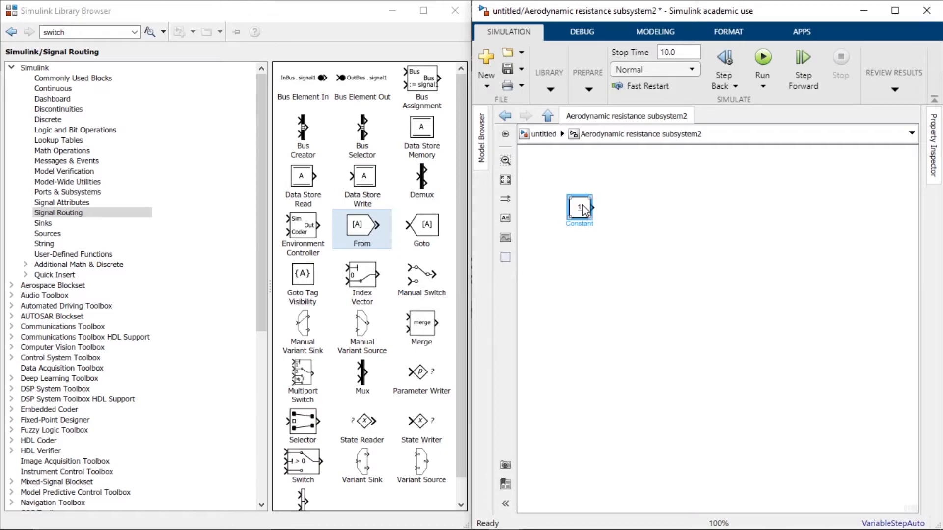
# Duplicate the Constant block downward to form a column of four constants
pyautogui.moveTo(585, 217); pyautogui.dragTo(585, 248)
pyautogui.moveTo(588, 264); pyautogui.dragTo(589, 304)
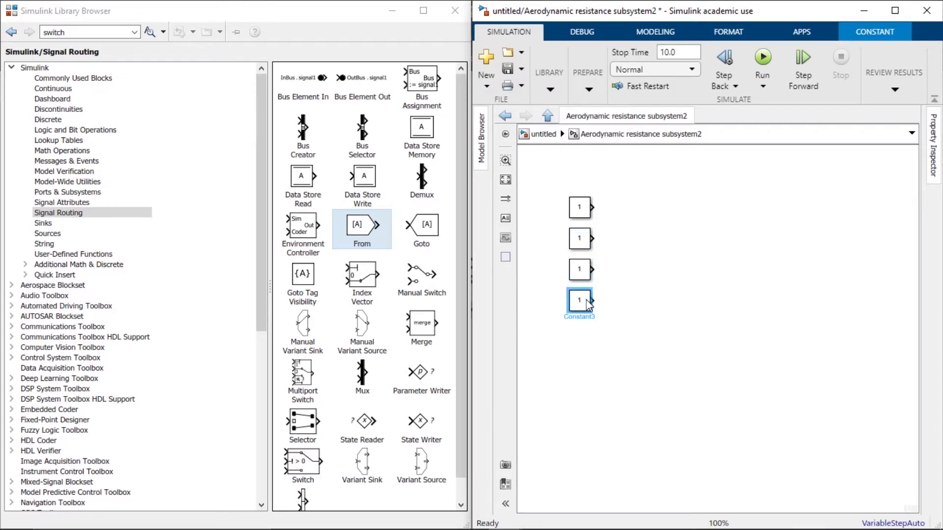
pyautogui.click(551, 229)
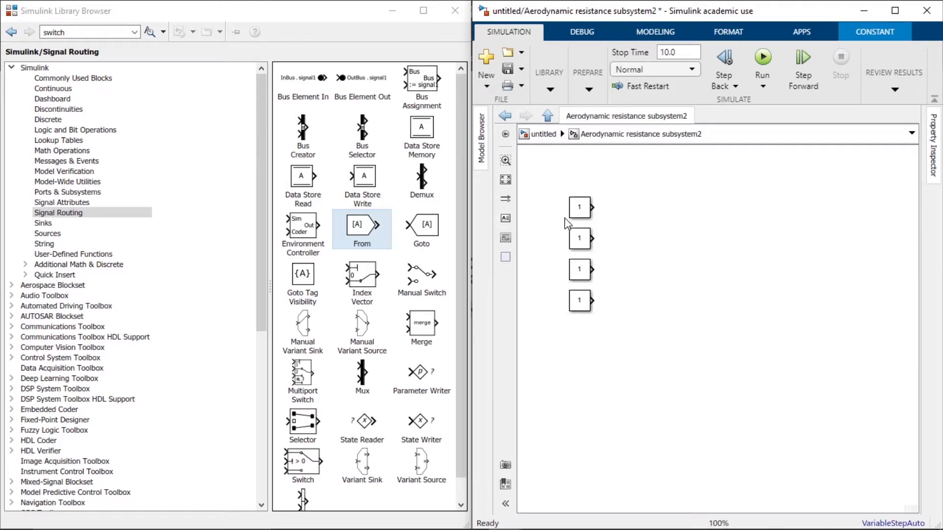
# Set the values of the first three constants, from the top down, to 0.5, rho and A
pyautogui.doubleClick(582, 206)
pyautogui.write('0')
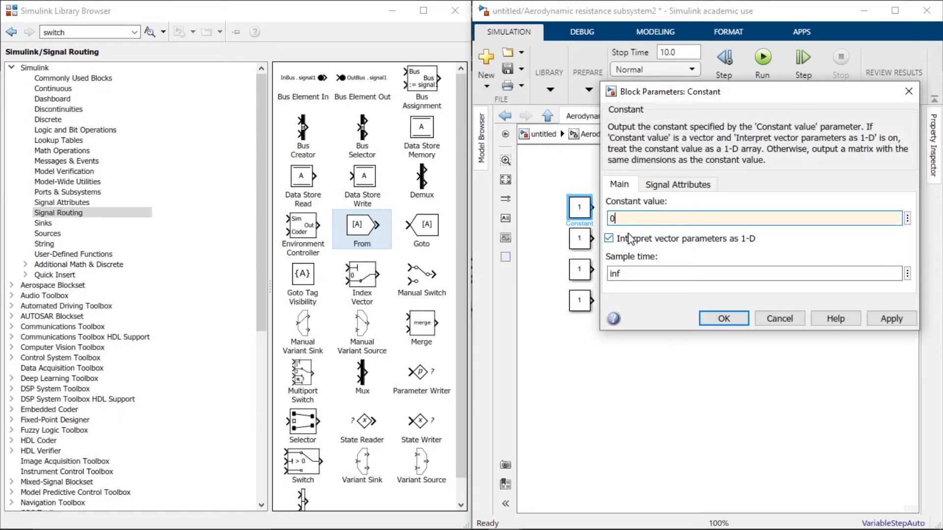
pyautogui.press('Return')
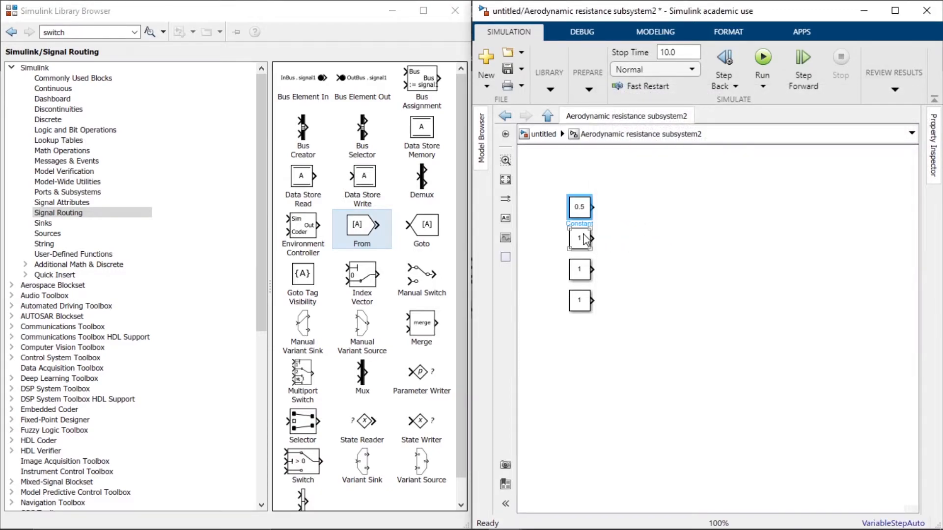
pyautogui.doubleClick(583, 239)
pyautogui.write('rho')
pyautogui.click(726, 347)
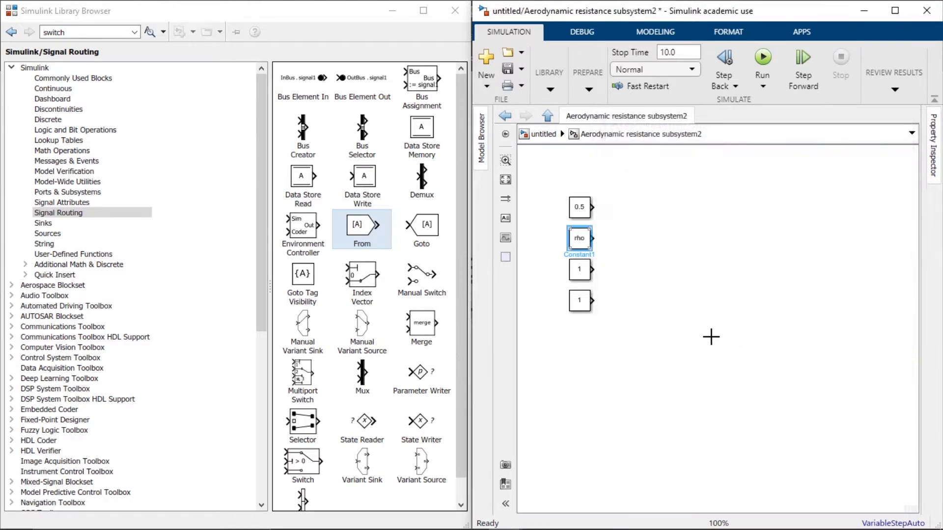
pyautogui.doubleClick(587, 276)
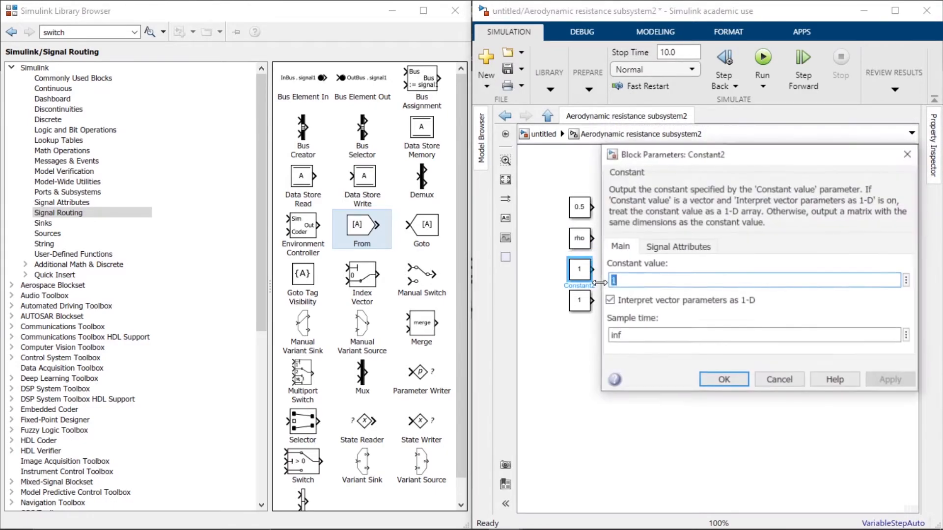
pyautogui.write('A')
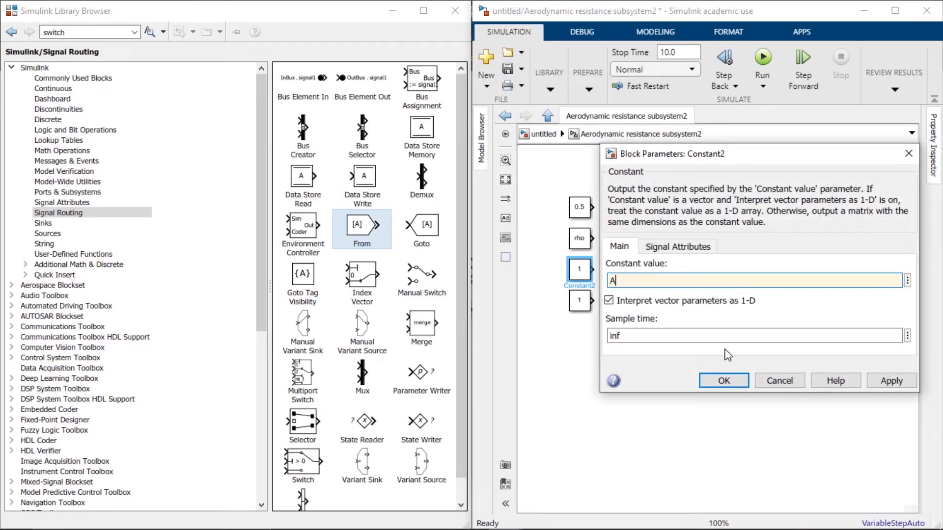
pyautogui.click(724, 381)
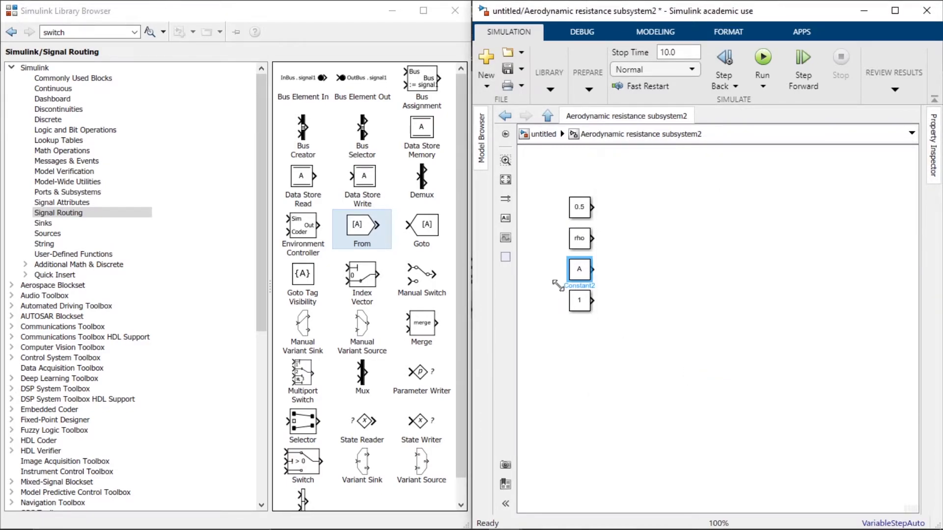
# Set the value of the lowest constant to the workspace variable Cd
pyautogui.click(587, 305)
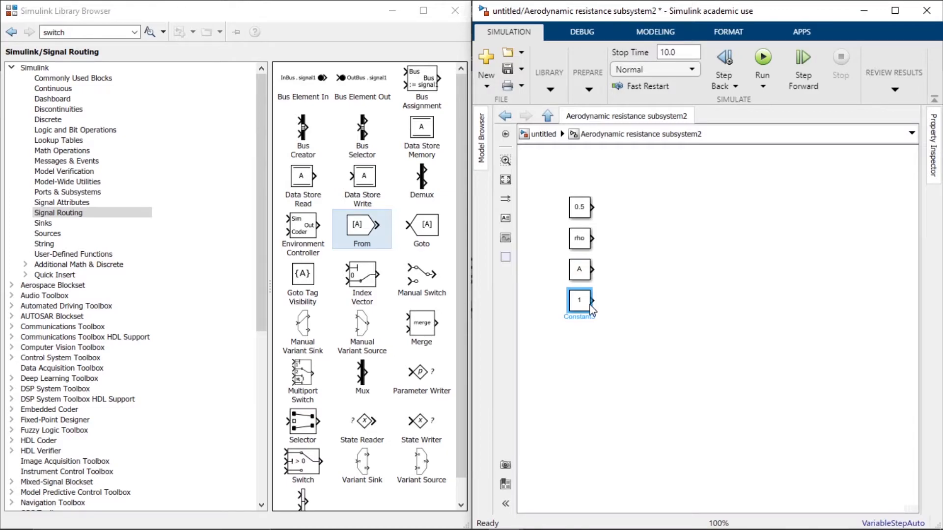
pyautogui.doubleClick(591, 308)
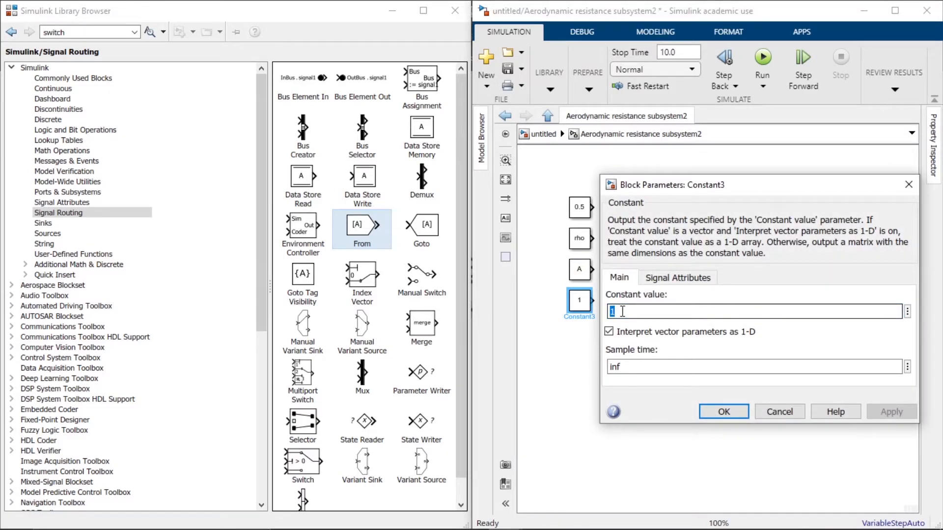
pyautogui.write('Cd')
pyautogui.click(728, 408)
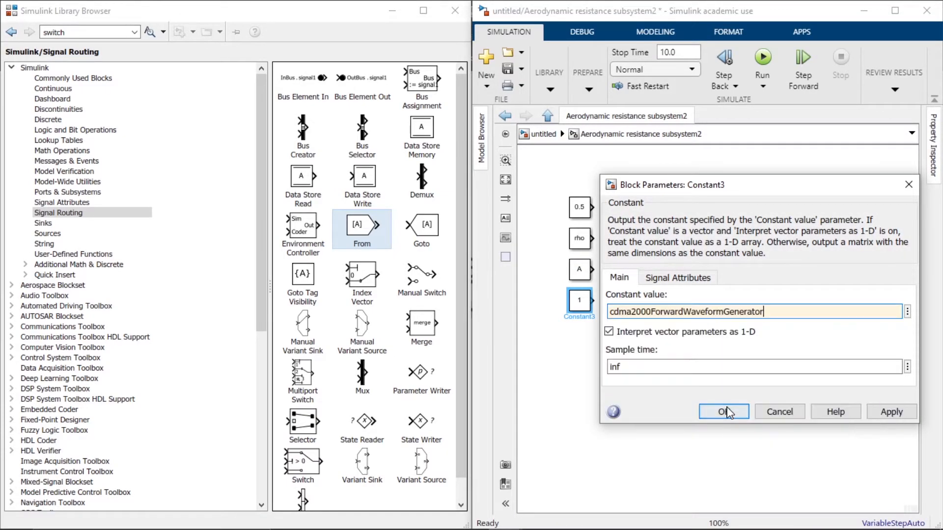
pyautogui.moveTo(761, 314); pyautogui.dragTo(777, 314)
pyautogui.moveTo(609, 313); pyautogui.dragTo(814, 318)
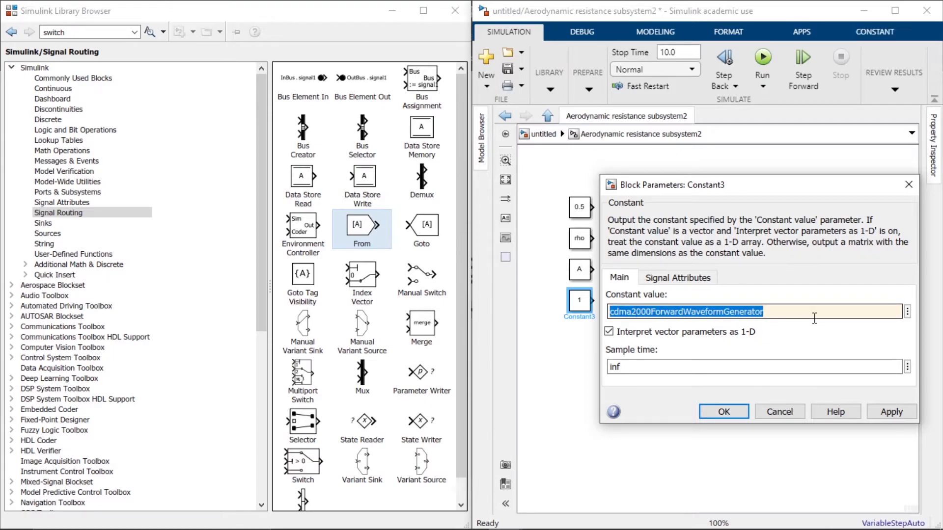
pyautogui.write('Cd')
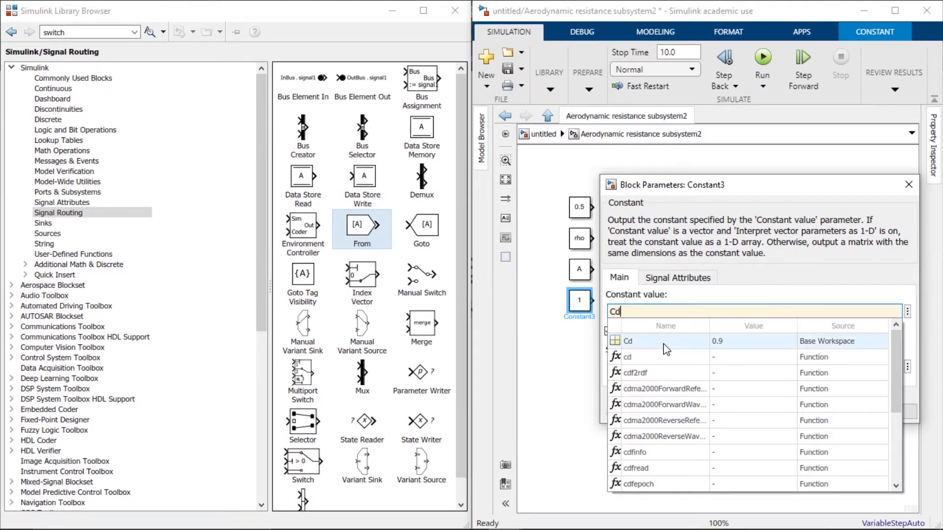
pyautogui.click(666, 349)
pyautogui.click(727, 409)
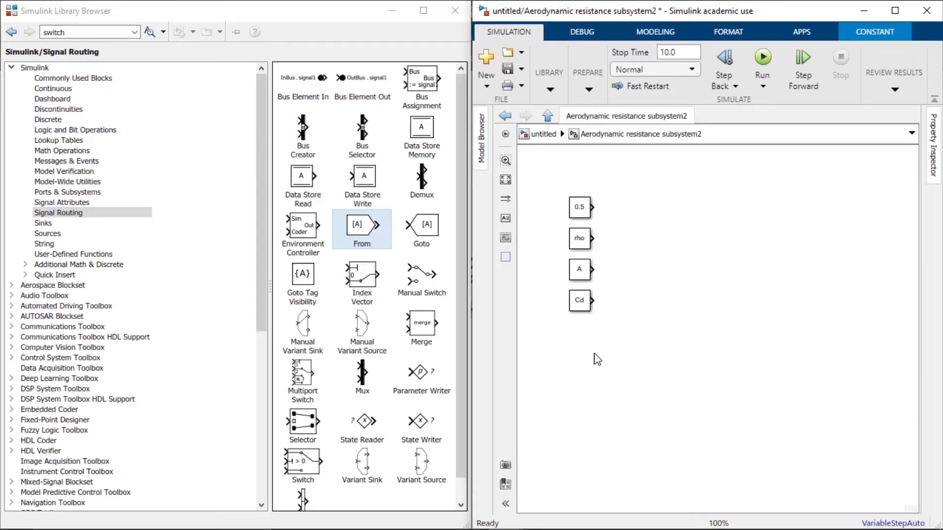
# Add a From block below the Cd constant in the aerodynamic subsystem
pyautogui.click(390, 234)
pyautogui.moveTo(391, 235); pyautogui.dragTo(584, 348)
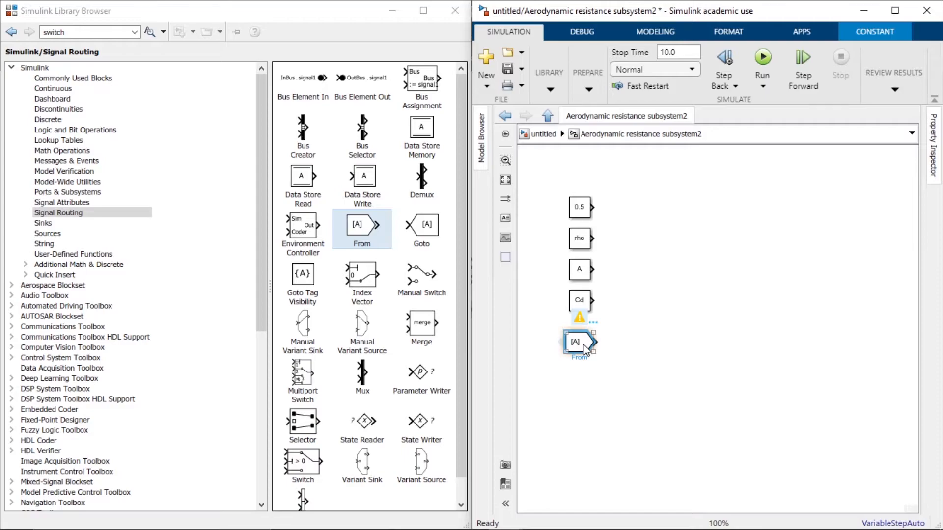
# Set the Goto tag of the From block below the Cd constant to Vmps
pyautogui.doubleClick(584, 346)
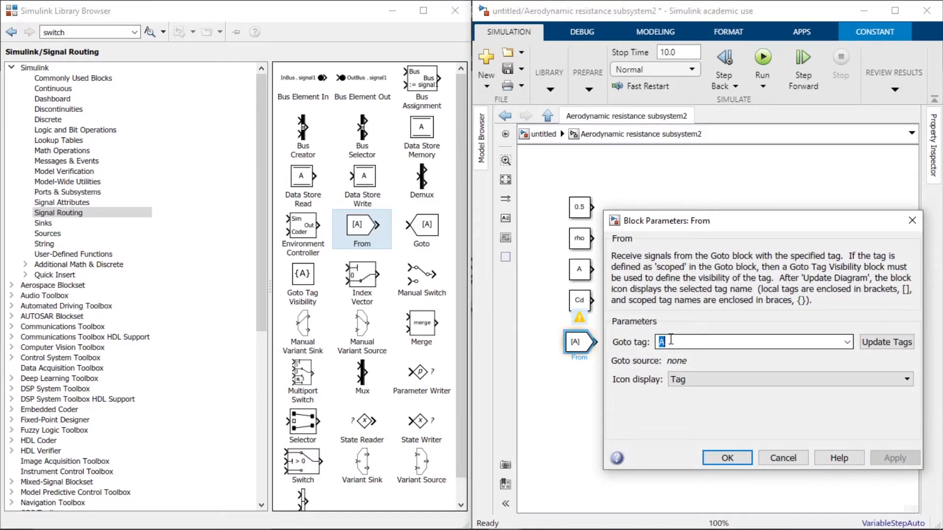
pyautogui.write('V')
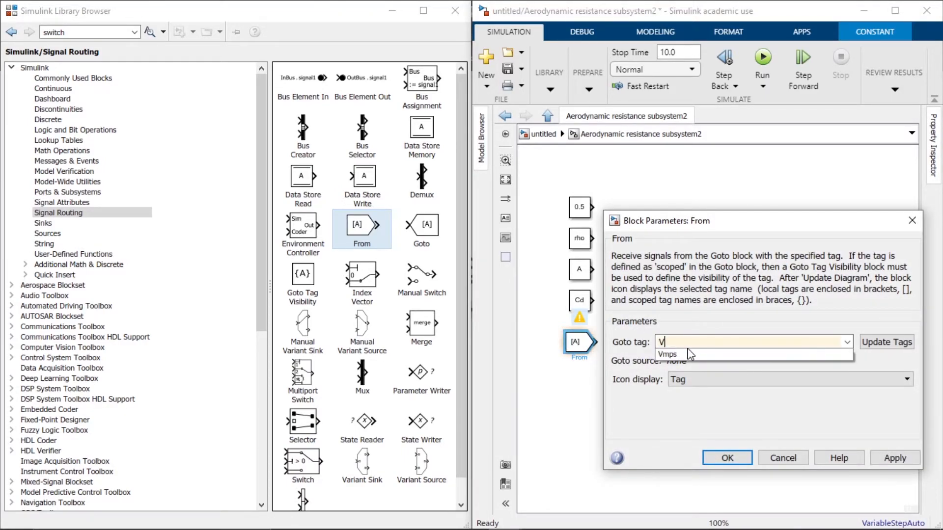
pyautogui.click(675, 357)
pyautogui.click(729, 458)
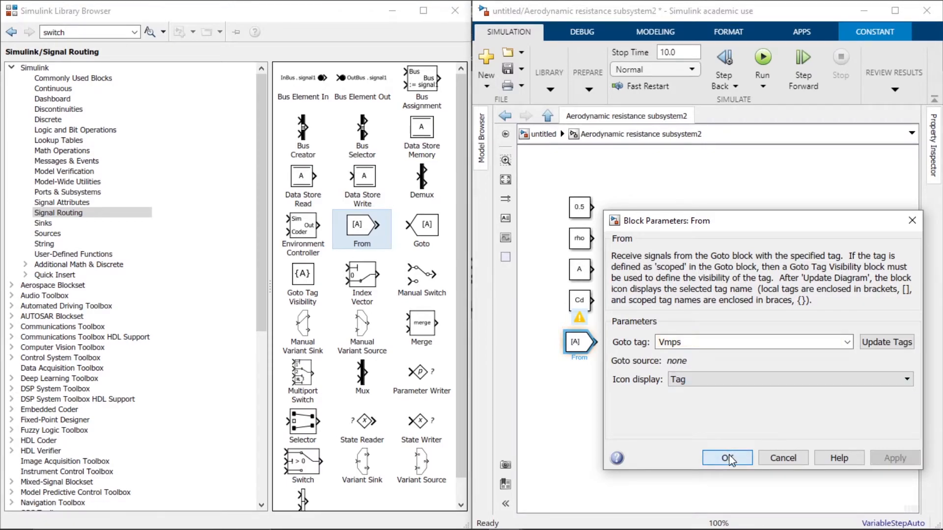
pyautogui.click(608, 396)
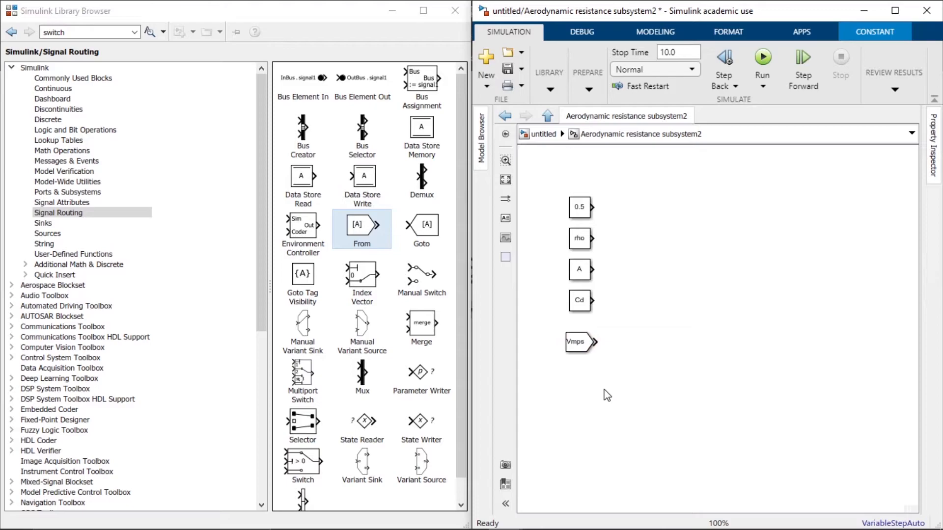
pyautogui.click(589, 343)
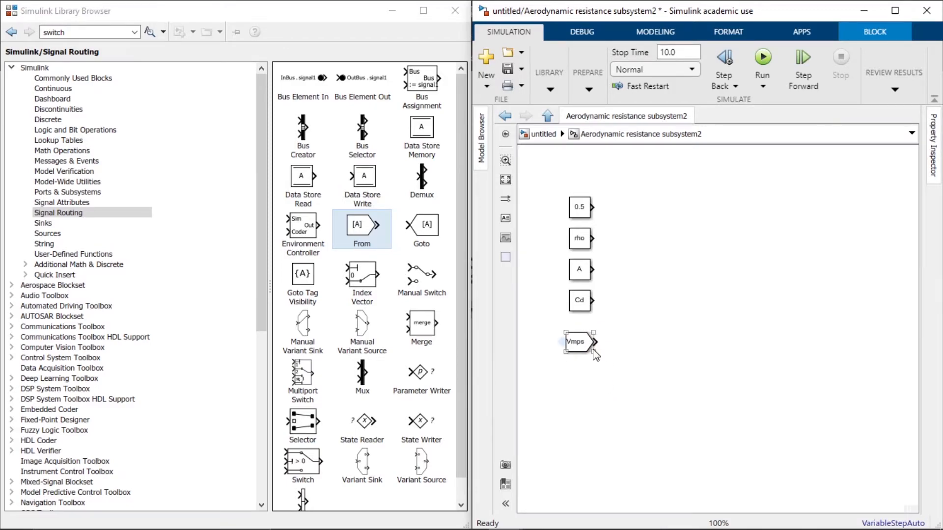
pyautogui.click(614, 359)
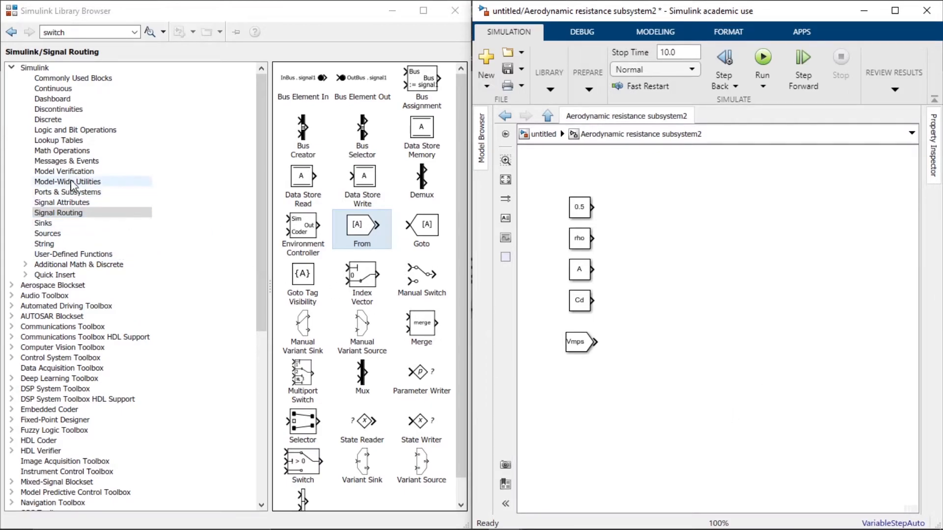
# Add a Math Function block fed by the Vmps From block and set its function to square
pyautogui.click(87, 152)
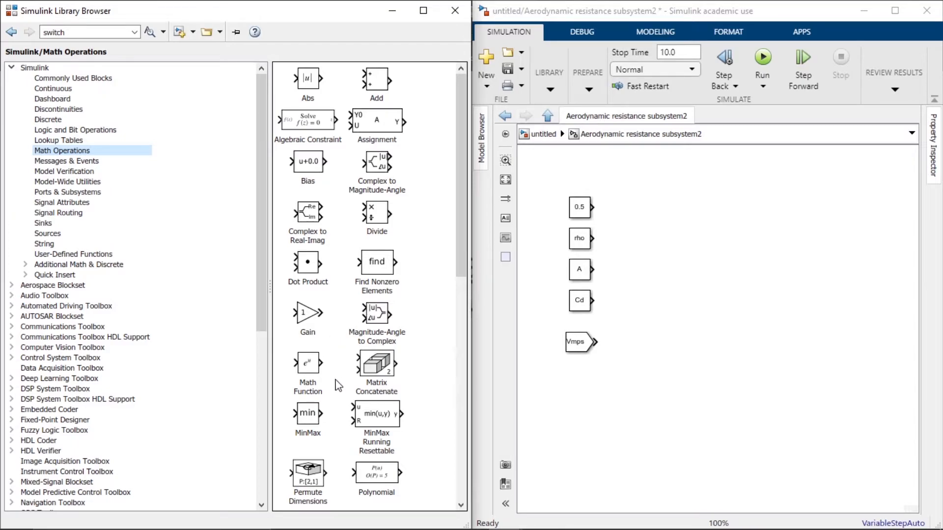
pyautogui.moveTo(310, 368); pyautogui.dragTo(651, 350)
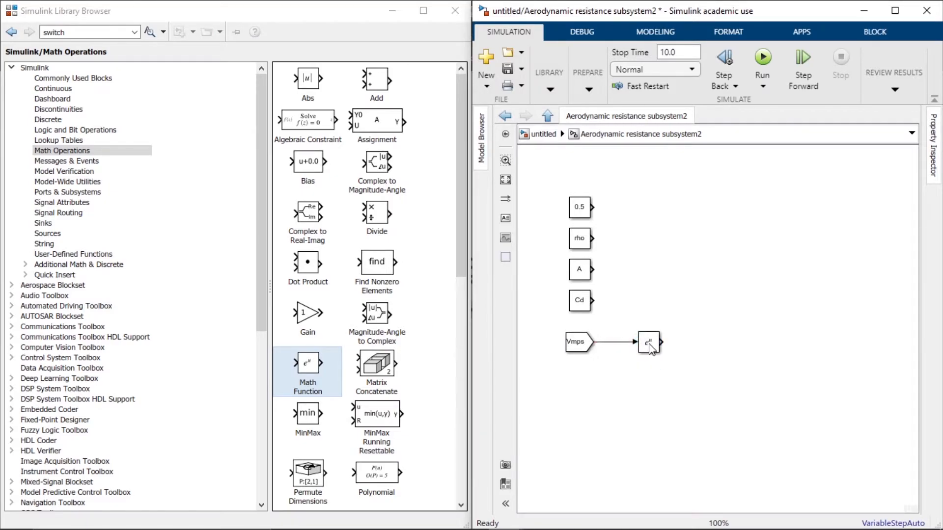
pyautogui.doubleClick(652, 347)
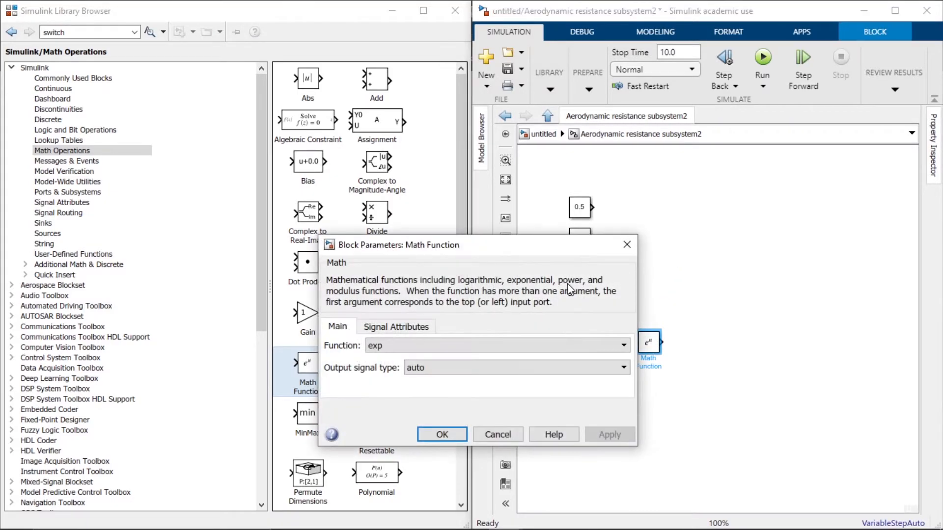
pyautogui.click(405, 348)
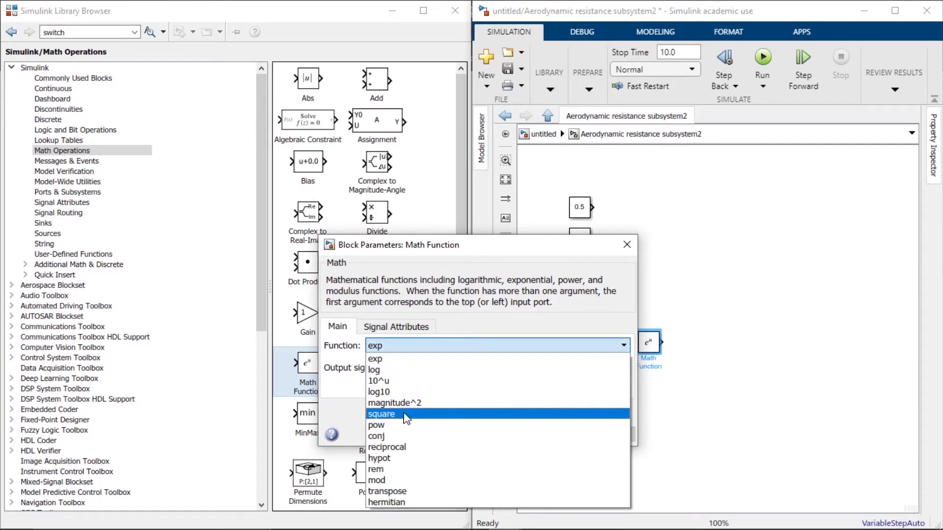
pyautogui.click(388, 414)
pyautogui.click(442, 486)
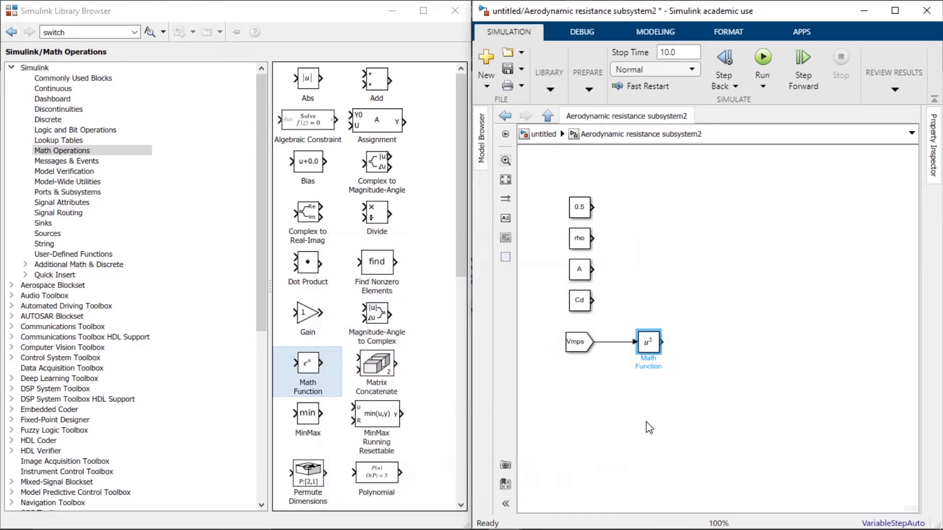
# Add a Product block beside the constants and set its number of inputs to 5
pyautogui.click(736, 233)
pyautogui.write('p')
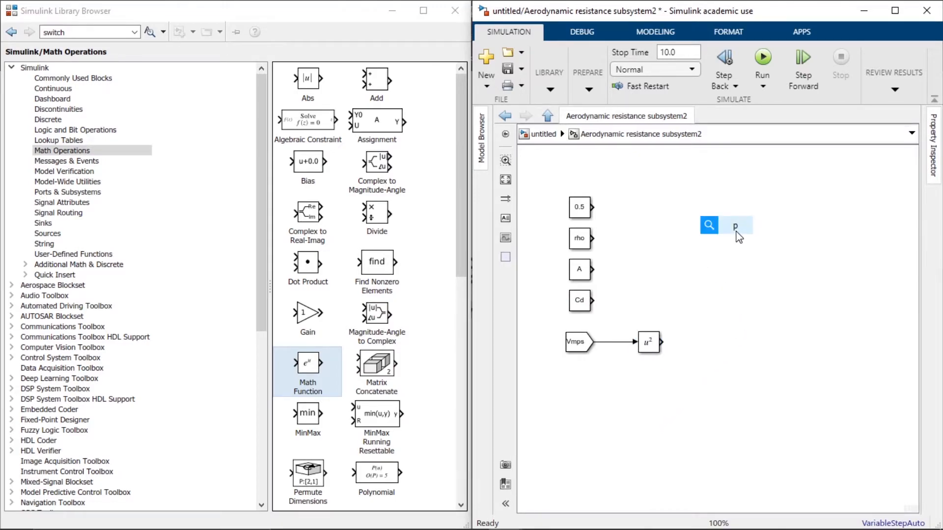
pyautogui.write('ro')
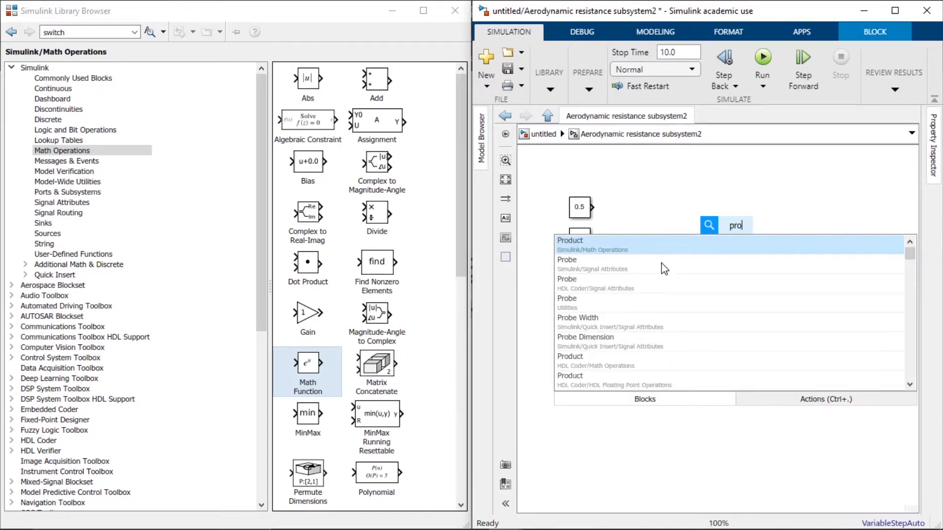
pyautogui.click(660, 246)
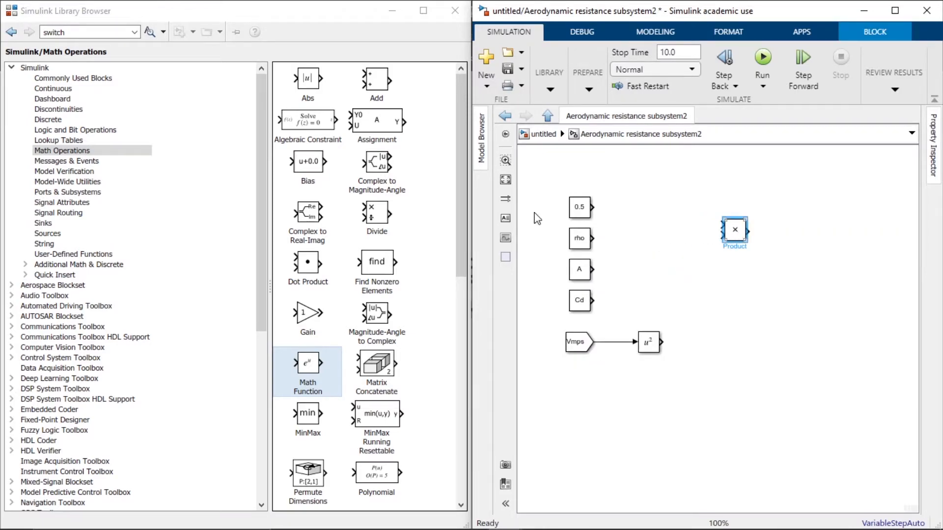
pyautogui.doubleClick(738, 232)
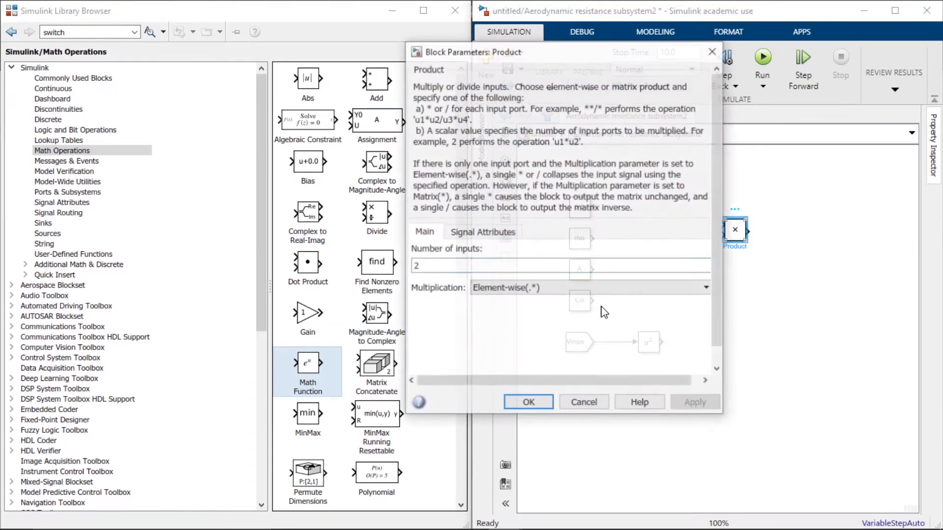
pyautogui.write('5')
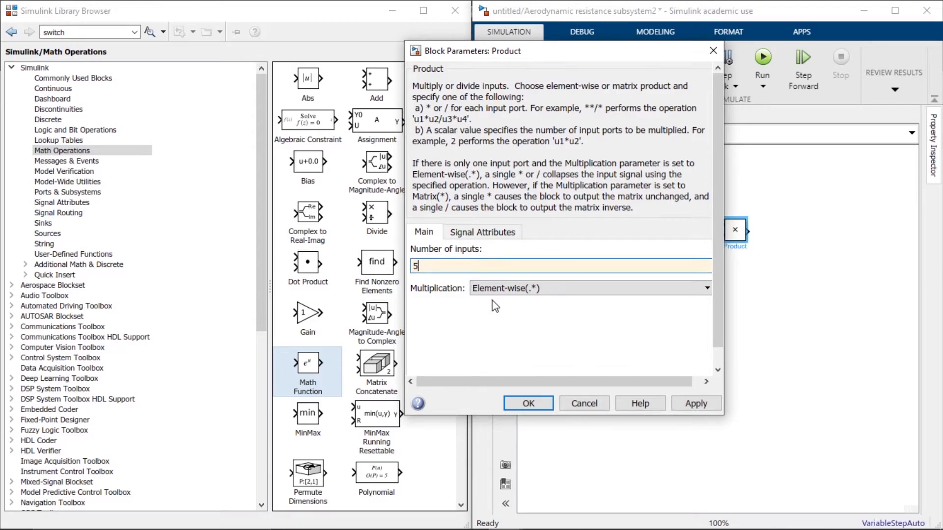
pyautogui.click(528, 402)
# Stretch the Product block into a tall block and position it alongside the column of inputs
pyautogui.click(738, 241)
pyautogui.moveTo(745, 247); pyautogui.dragTo(761, 478)
pyautogui.moveTo(756, 387); pyautogui.dragTo(777, 316)
# Connect the constants 0.5, rho, A and Cd and the squared velocity, in that order, to the five Product inputs
pyautogui.moveTo(594, 207); pyautogui.dragTo(746, 187)
pyautogui.moveTo(591, 239); pyautogui.dragTo(746, 238)
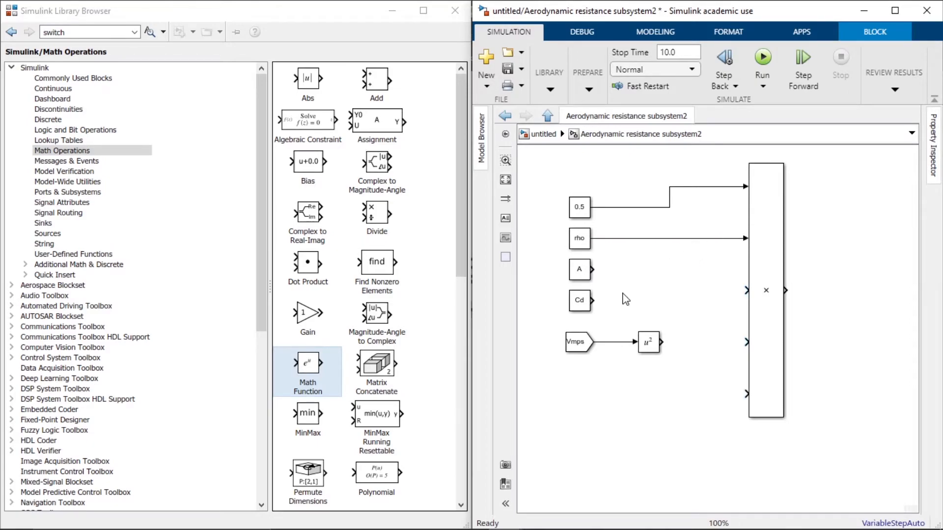
pyautogui.moveTo(592, 269); pyautogui.dragTo(746, 290)
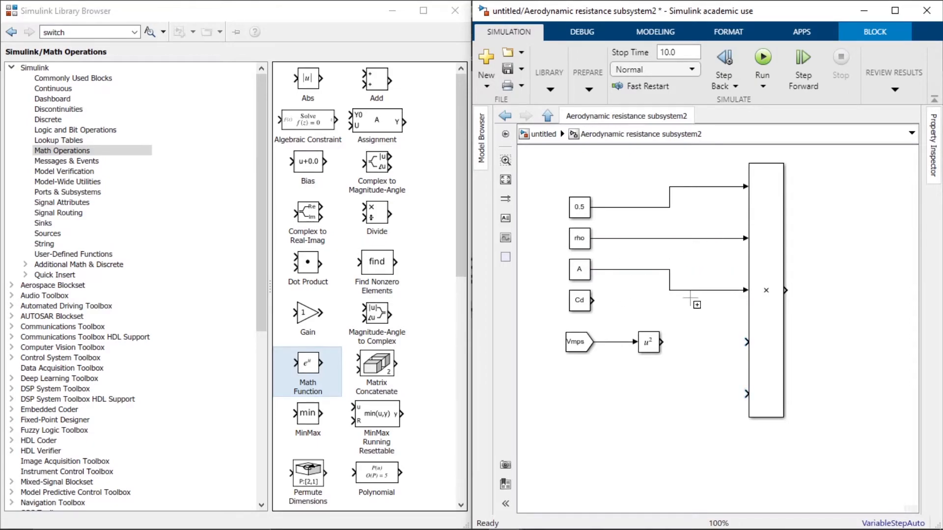
pyautogui.moveTo(591, 299); pyautogui.dragTo(746, 342)
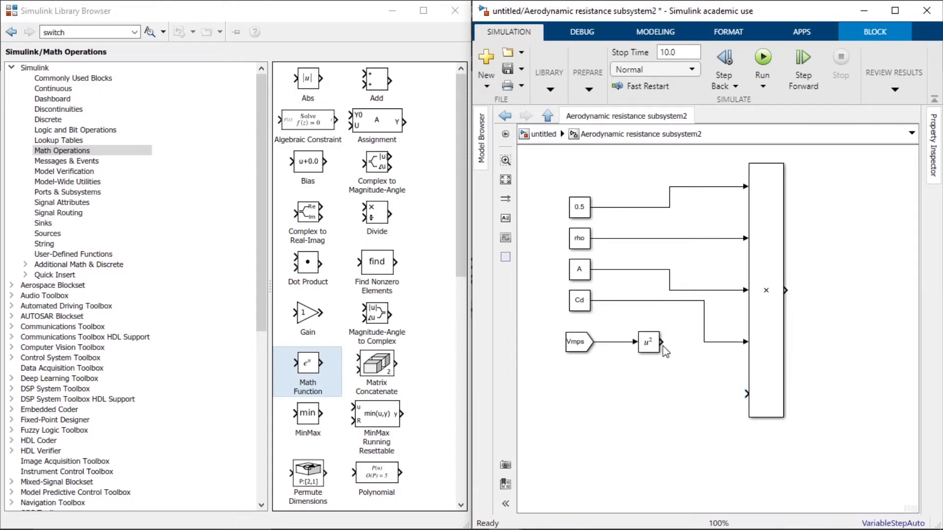
pyautogui.moveTo(663, 342); pyautogui.dragTo(747, 393)
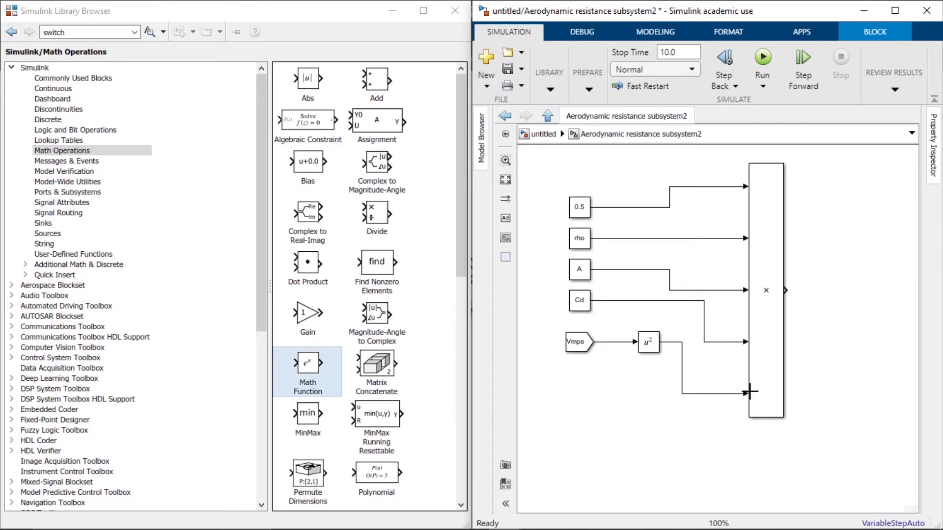
# Add a Goto block beside the Product block and connect the Product output to it
pyautogui.moveTo(836, 315); pyautogui.dragTo(719, 333)
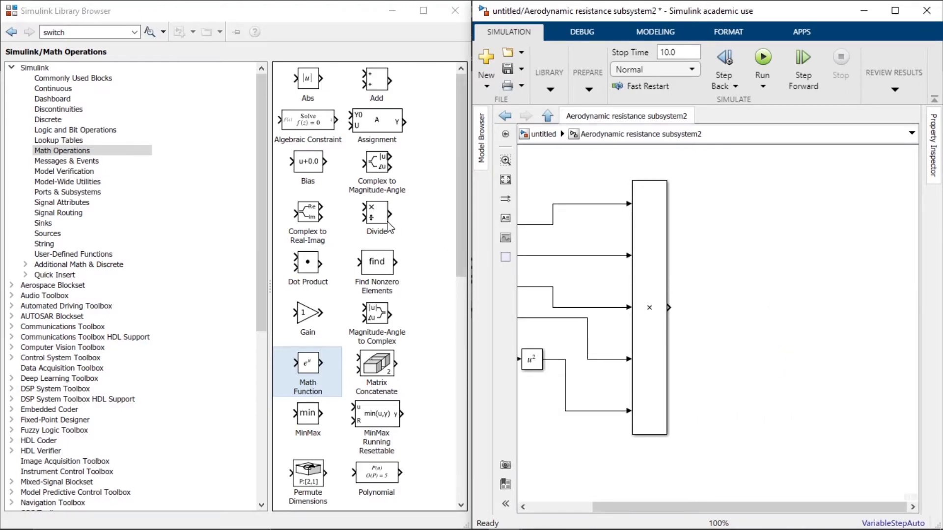
pyautogui.doubleClick(773, 275)
pyautogui.write('g')
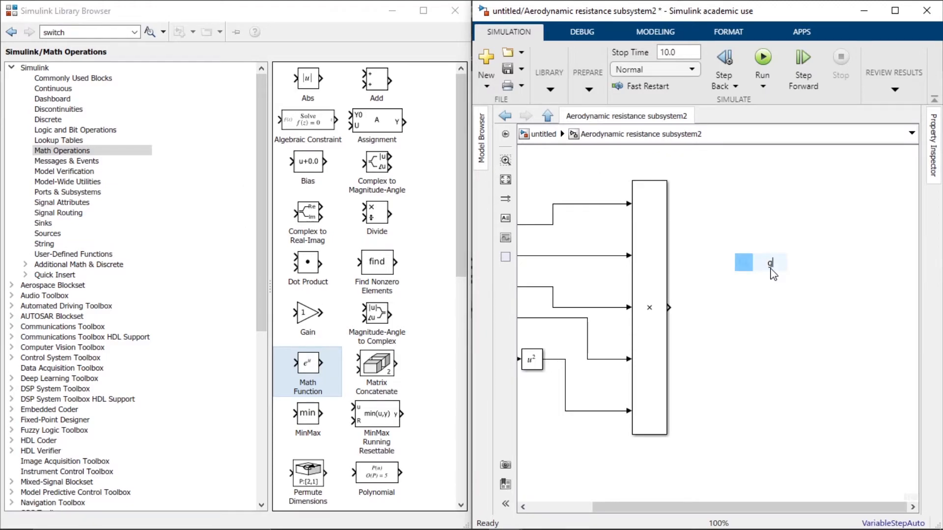
pyautogui.write('oto')
pyautogui.click(685, 284)
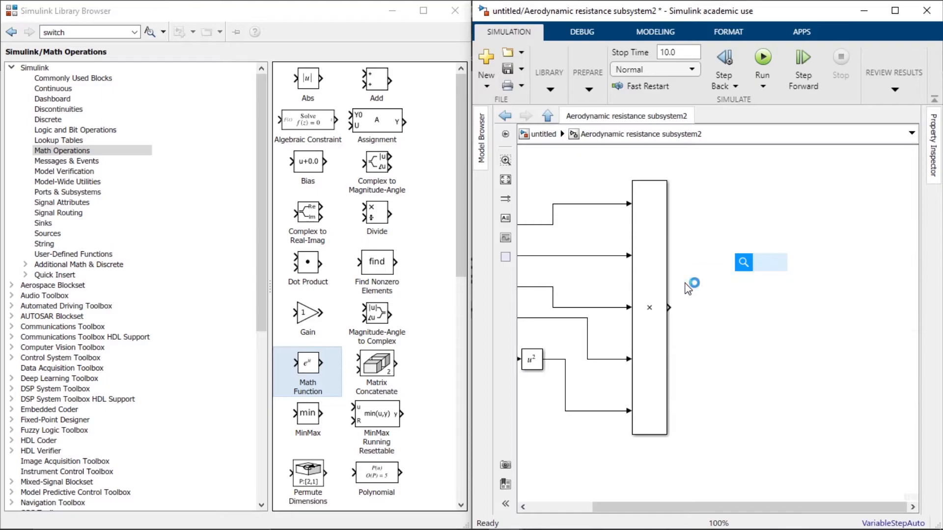
pyautogui.moveTo(777, 268); pyautogui.dragTo(762, 306)
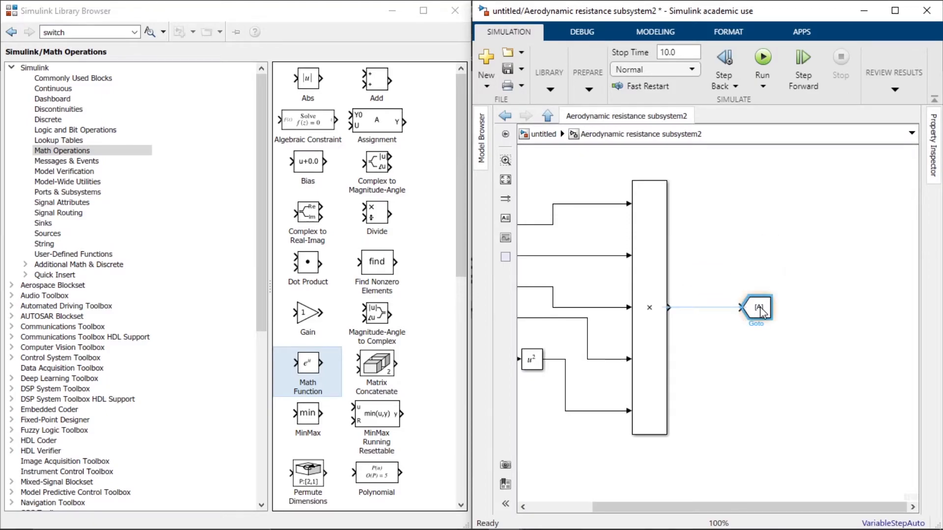
pyautogui.click(694, 308)
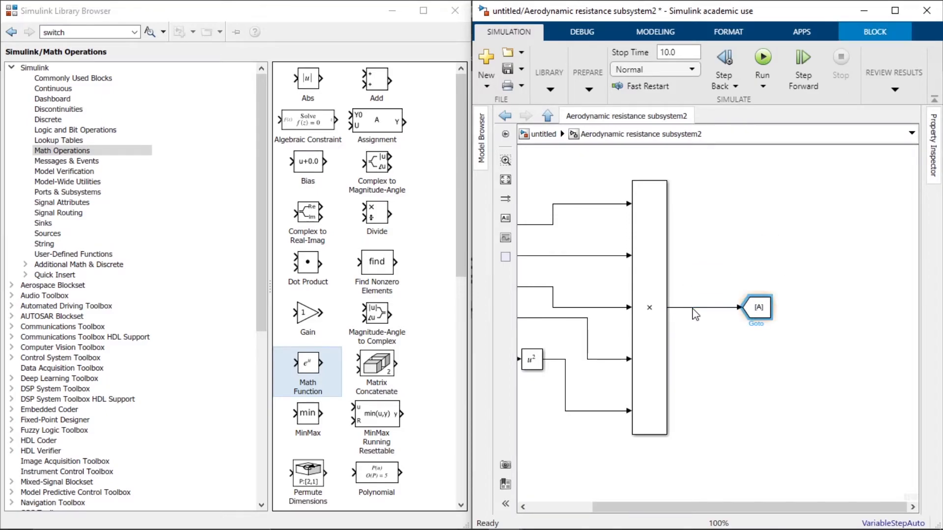
# Set the Goto block's tag to Aerodynamic with global tag visibility
pyautogui.doubleClick(760, 308)
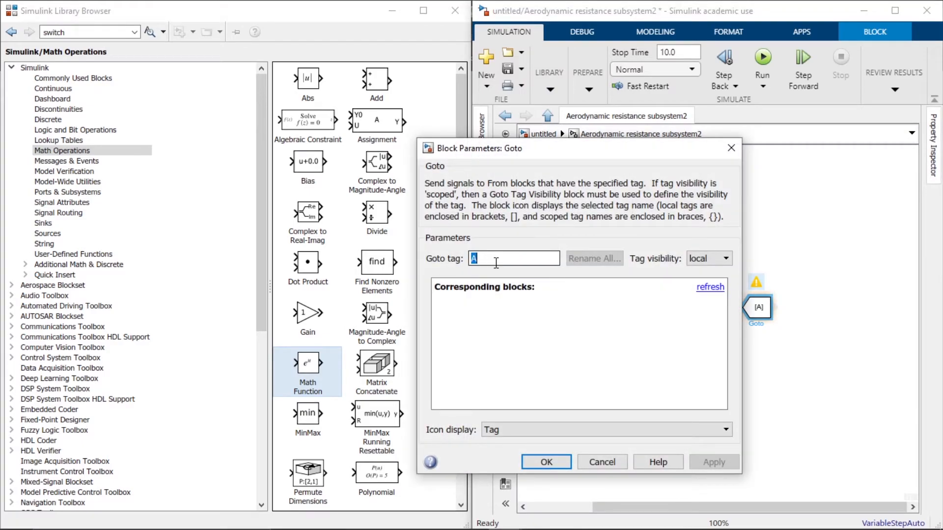
pyautogui.write('A')
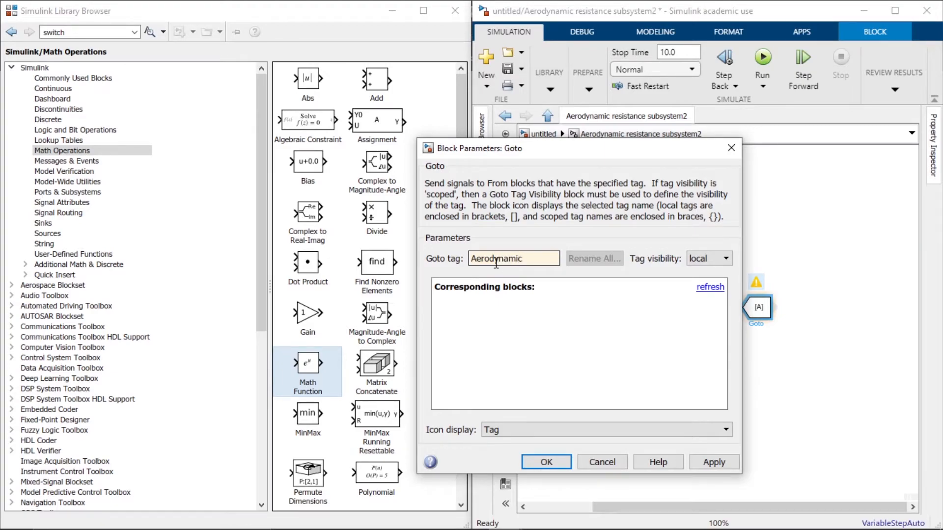
pyautogui.click(703, 258)
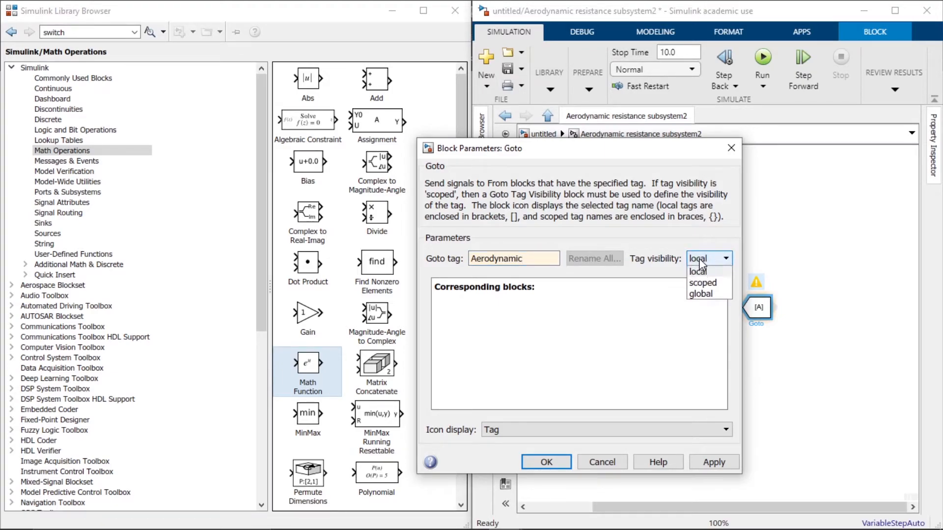
pyautogui.click(711, 295)
pyautogui.click(713, 462)
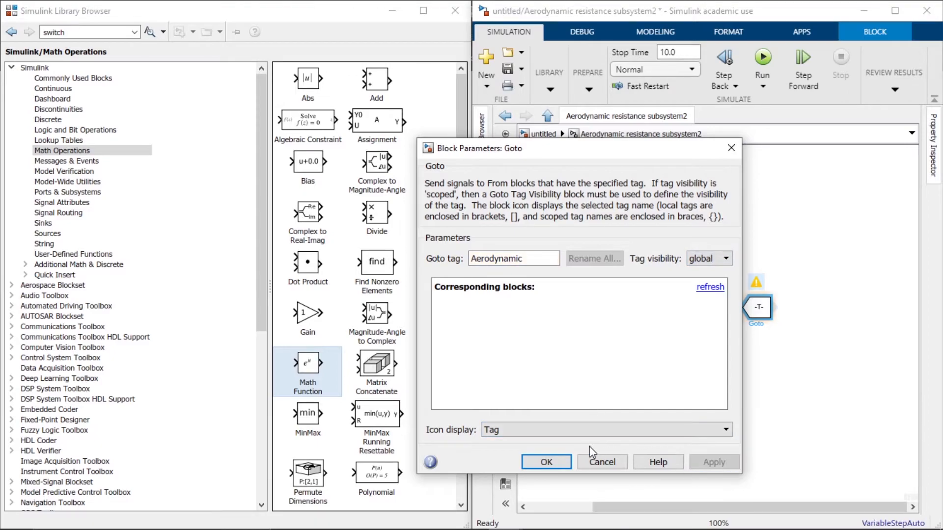
pyautogui.click(546, 462)
# Return to the top-level model and place a copy of the velocity input block chain beside the original
pyautogui.click(543, 134)
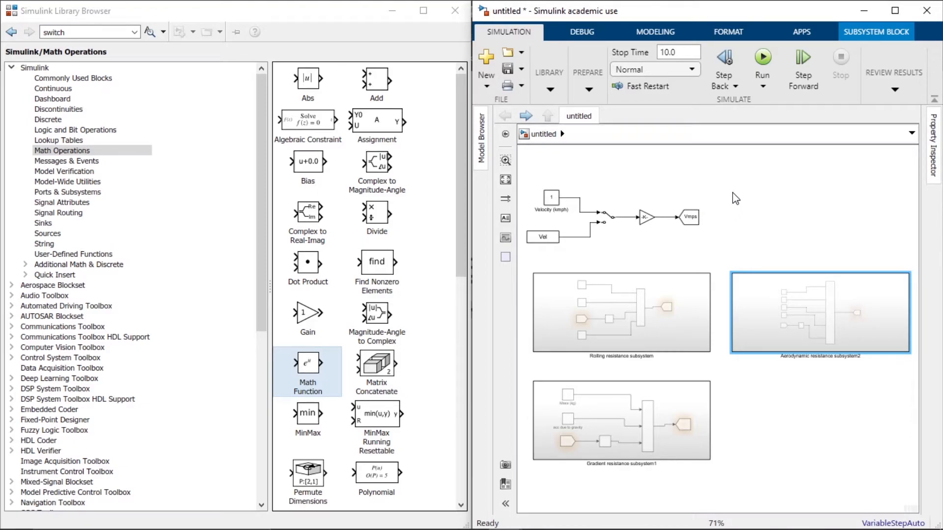
pyautogui.moveTo(727, 162); pyautogui.dragTo(802, 238)
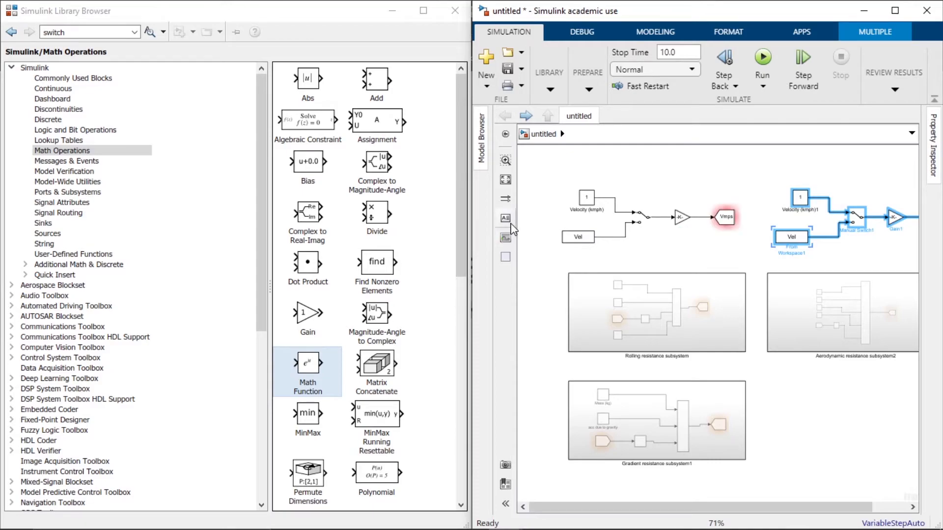
pyautogui.click(595, 182)
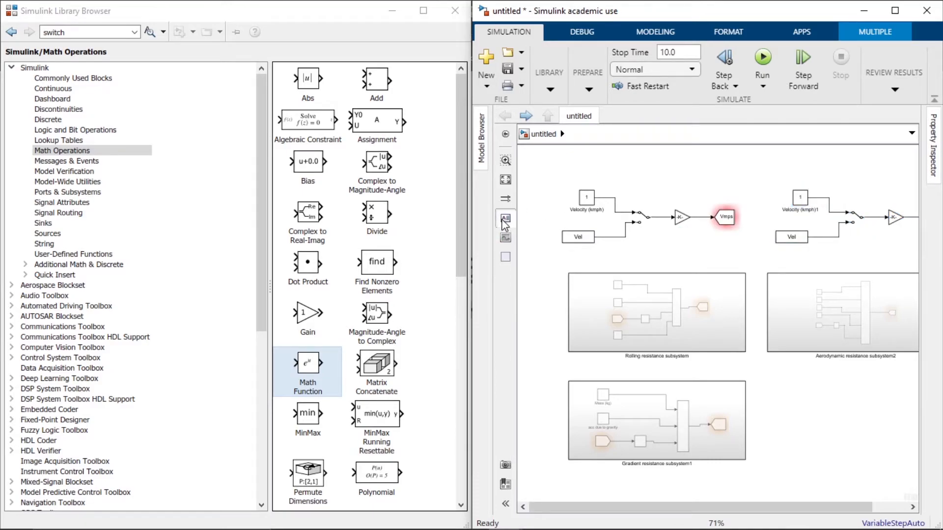
# Add the annotation "Velocity data input" above the velocity input blocks and set its font size to 24
pyautogui.click(582, 174)
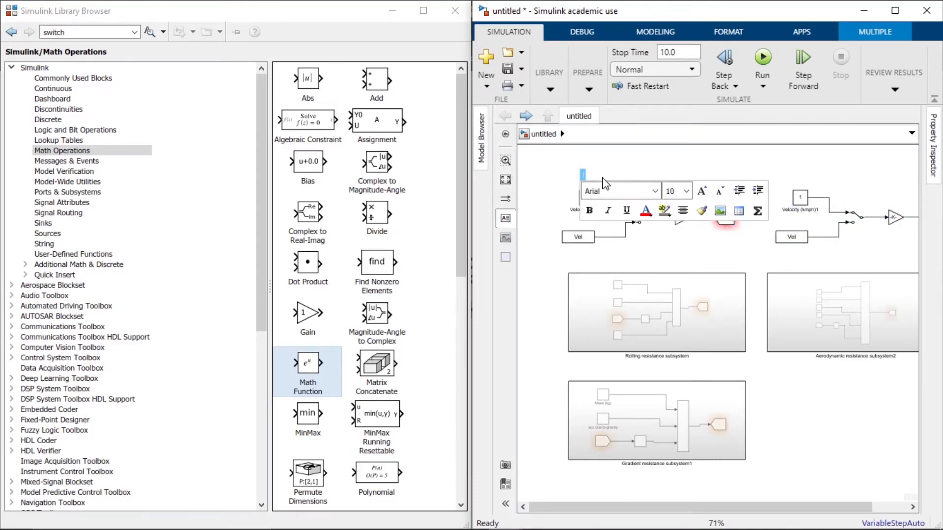
pyautogui.write('Velocity data input')
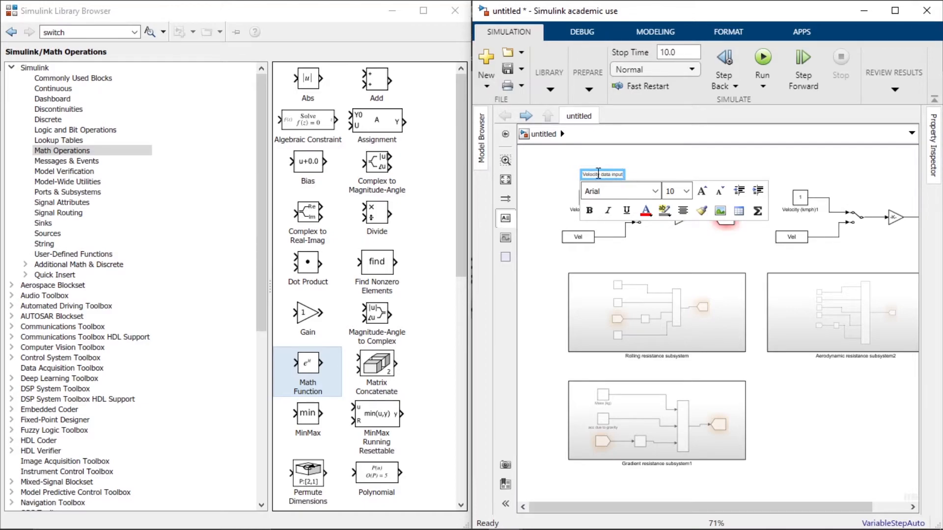
pyautogui.moveTo(584, 174); pyautogui.dragTo(625, 175)
pyautogui.click(687, 191)
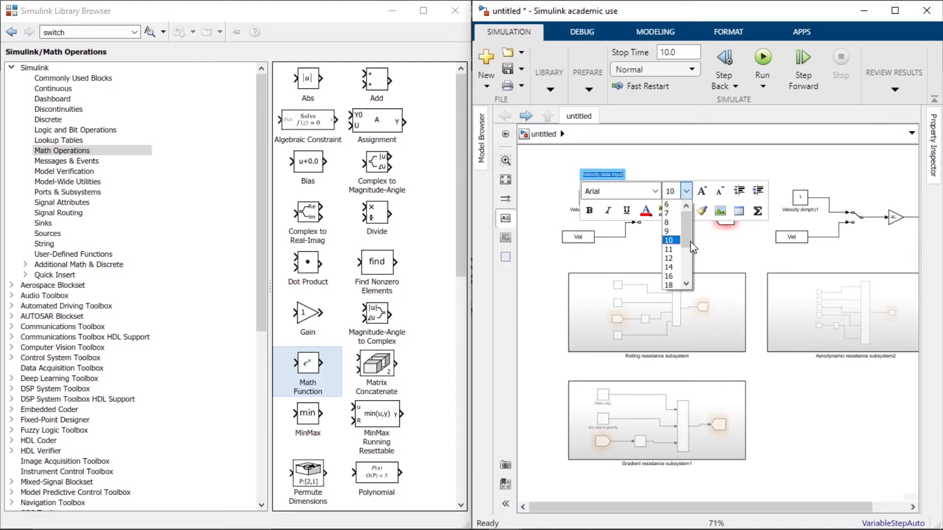
pyautogui.scroll(-3, 675, 241)
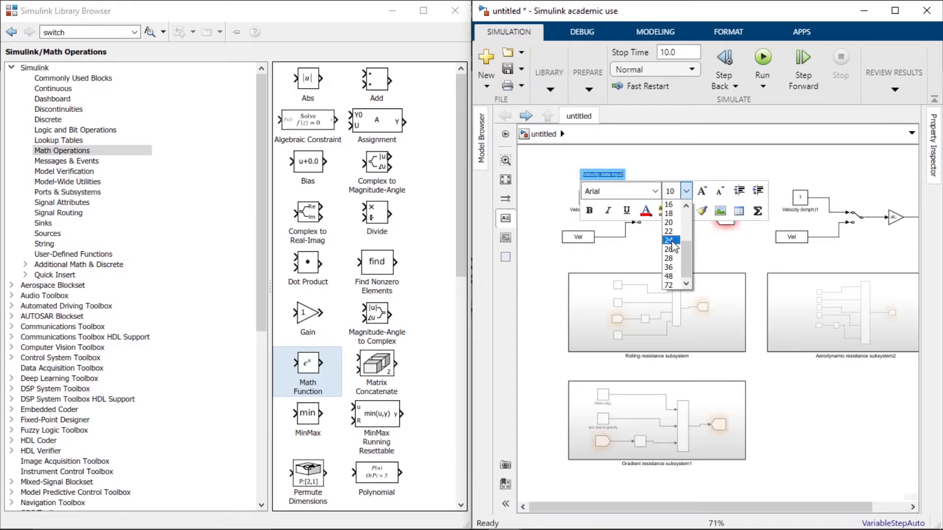
pyautogui.click(673, 249)
pyautogui.click(734, 174)
# Copy the velocity annotation above the duplicated block chain and change its text to "Gradient data input"
pyautogui.click(656, 177)
pyautogui.moveTo(652, 175); pyautogui.dragTo(868, 175)
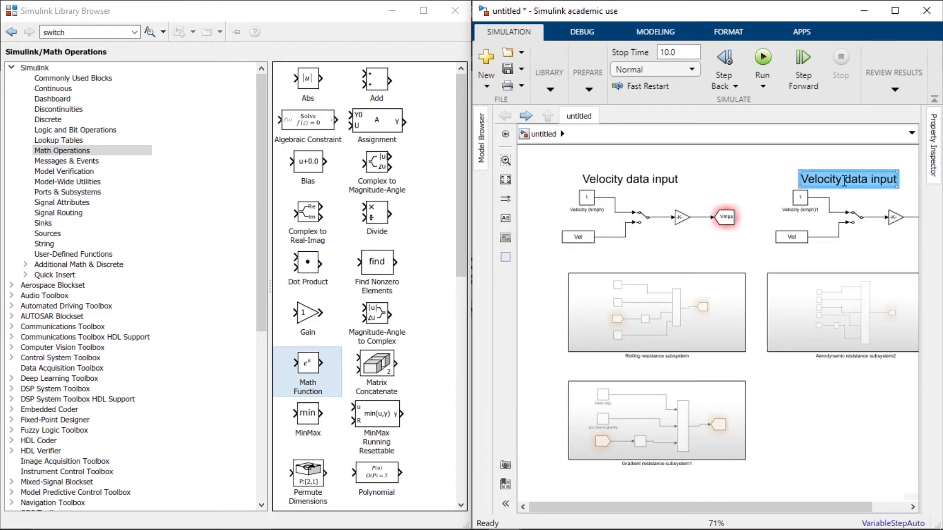
pyautogui.click(844, 181)
pyautogui.press('BackSpace')
pyautogui.press('BackSpace')
pyautogui.press('BackSpace')
pyautogui.press('BackSpace')
pyautogui.press('BackSpace')
pyautogui.press('BackSpace')
pyautogui.press('BackSpace')
pyautogui.press('BackSpace')
pyautogui.write('Gradie')
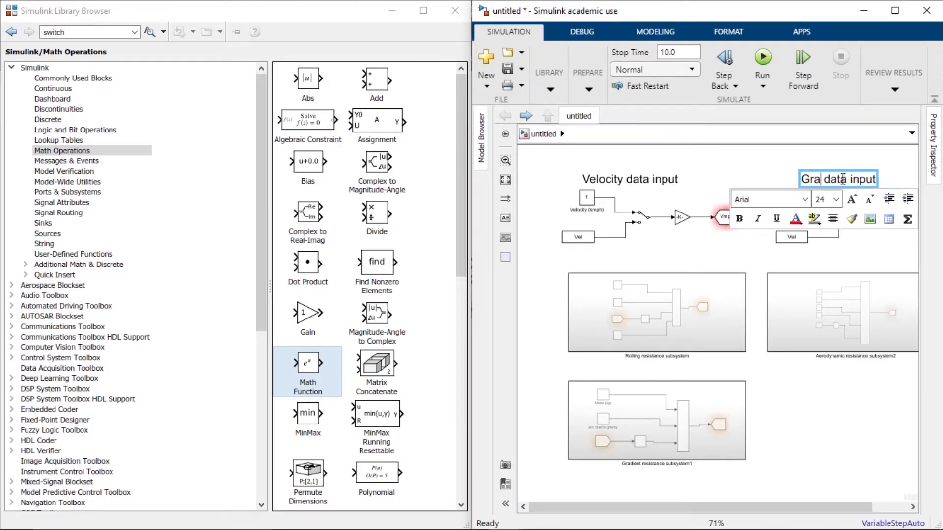
pyautogui.write('nt')
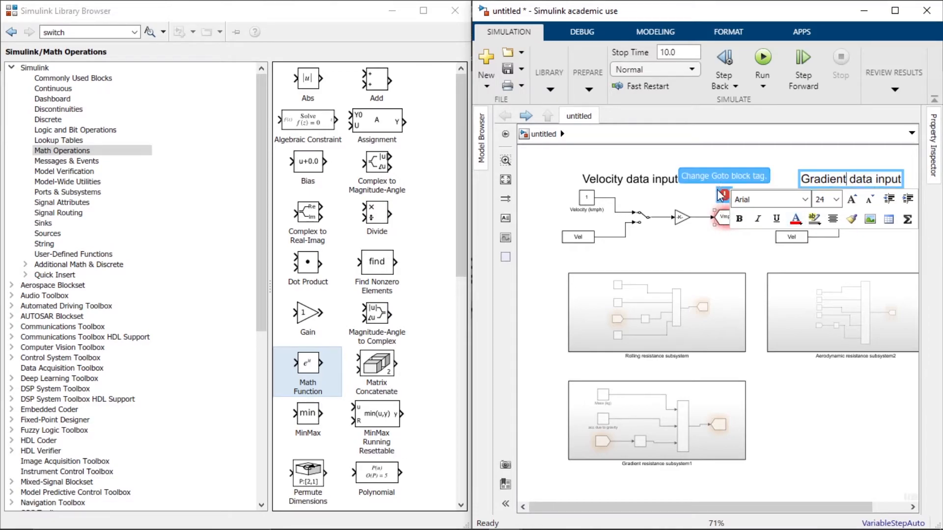
pyautogui.click(764, 172)
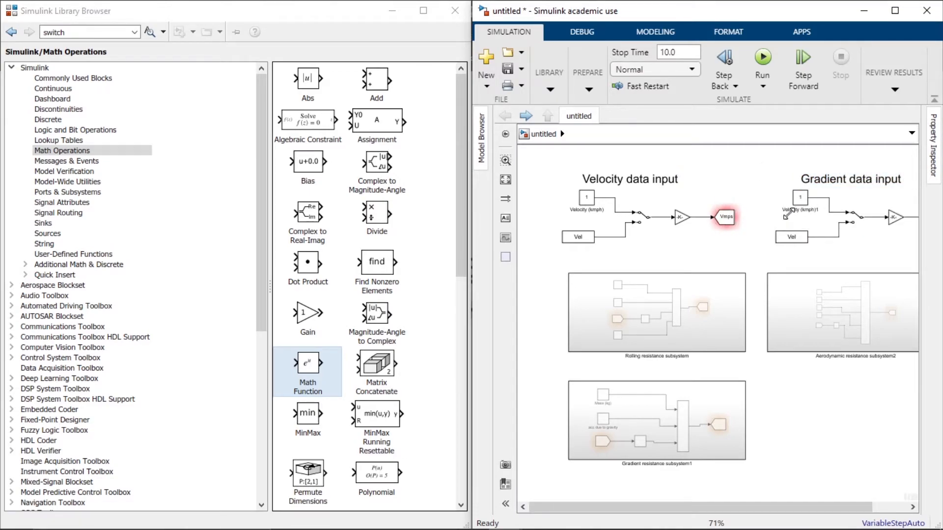
# Rename the Constant block in the duplicated chain as "Gradient inclination (degrees)"
pyautogui.press('space')
pyautogui.click(760, 212)
pyautogui.scroll(8, 769, 222)
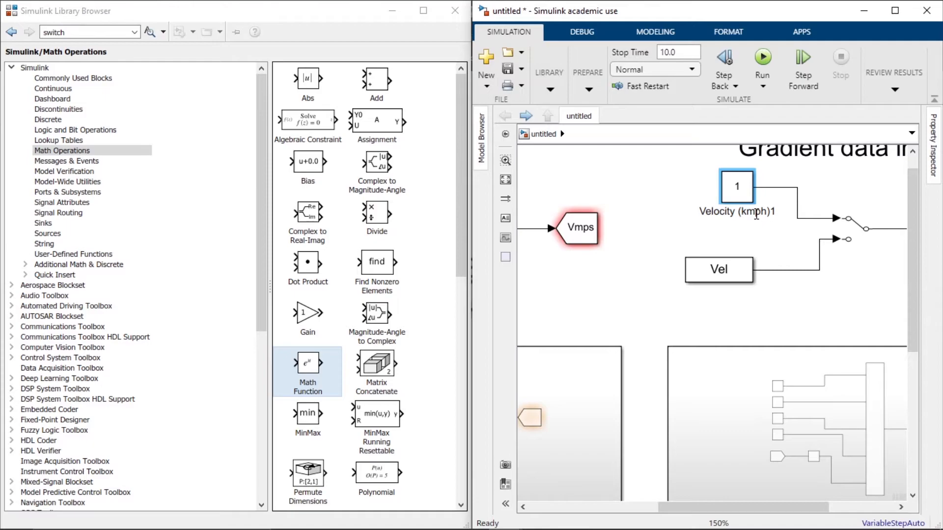
pyautogui.hotkey('ctrl', 'a')
pyautogui.press('BackSpace')
pyautogui.write('Gradient')
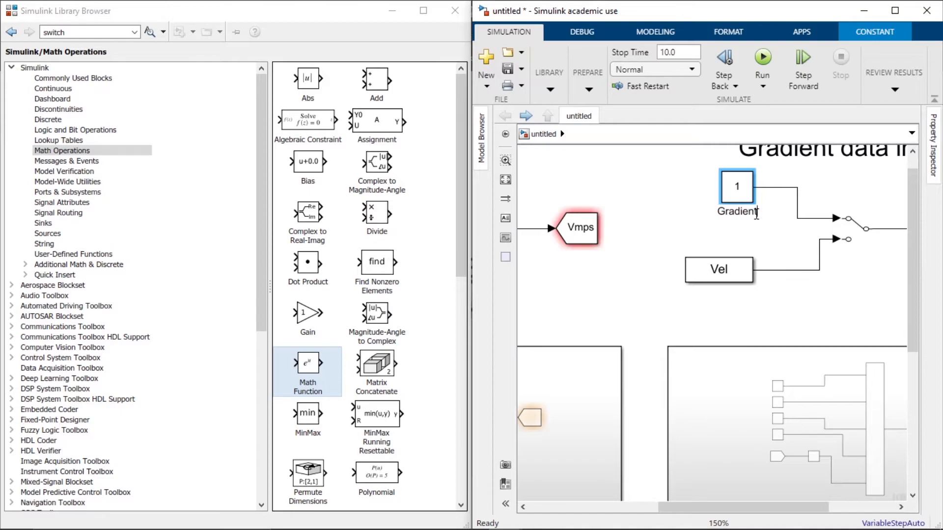
pyautogui.write(' inclinatio')
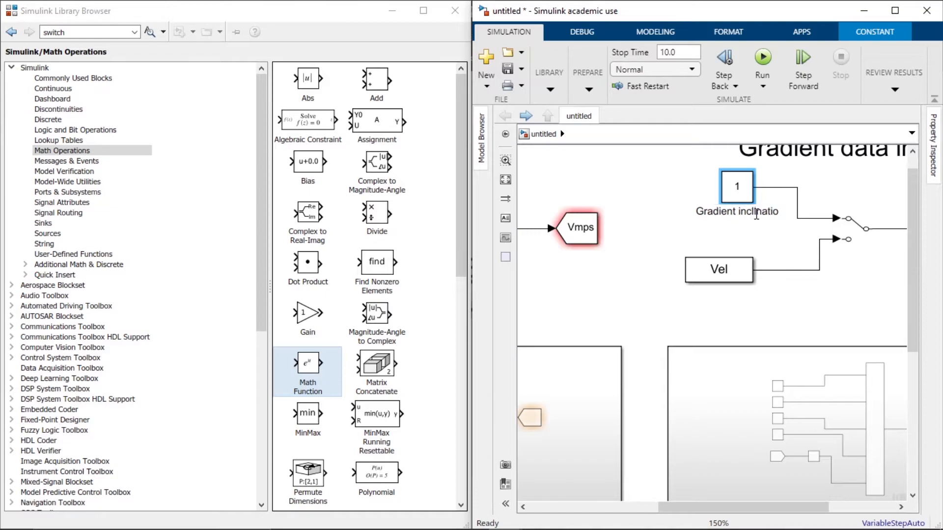
pyautogui.write('n (de')
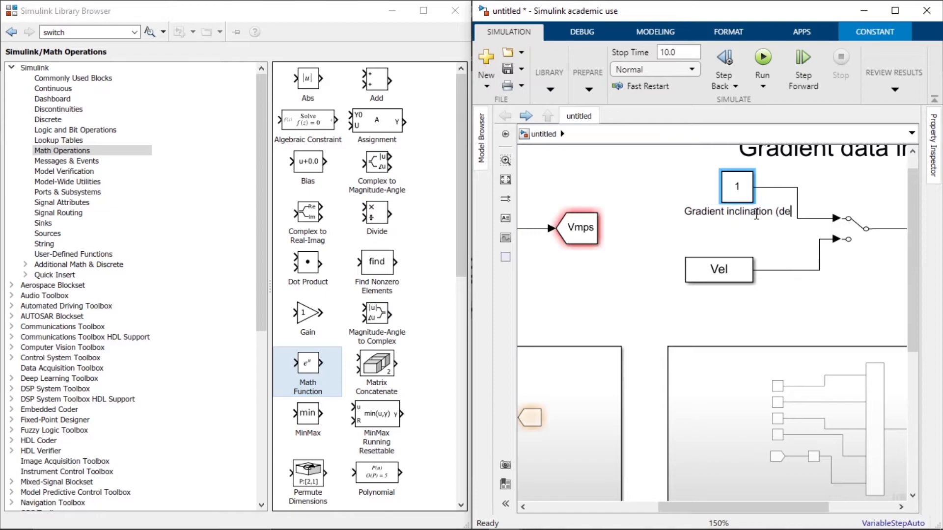
pyautogui.write('grees)')
pyautogui.press('Escape')
# Try Grade as the data variable of the gradient chain's From Workspace block
pyautogui.click(726, 275)
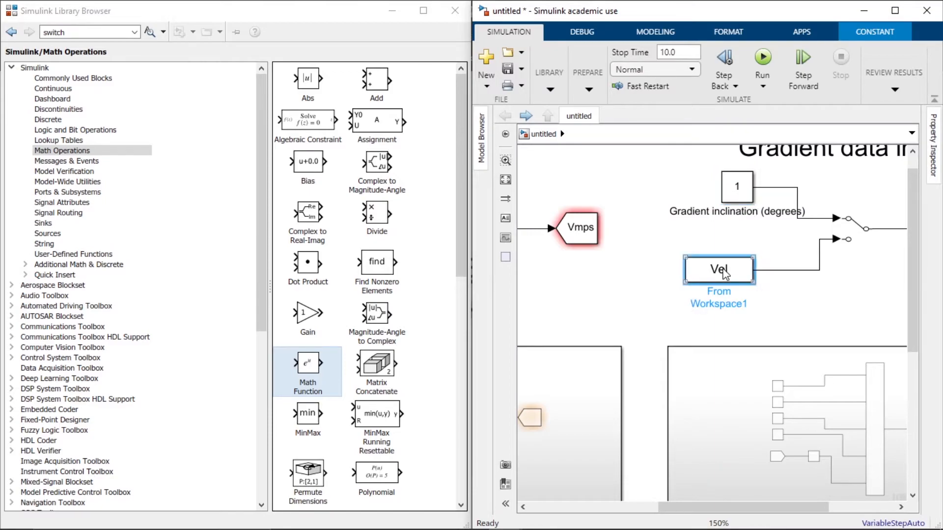
pyautogui.doubleClick(736, 267)
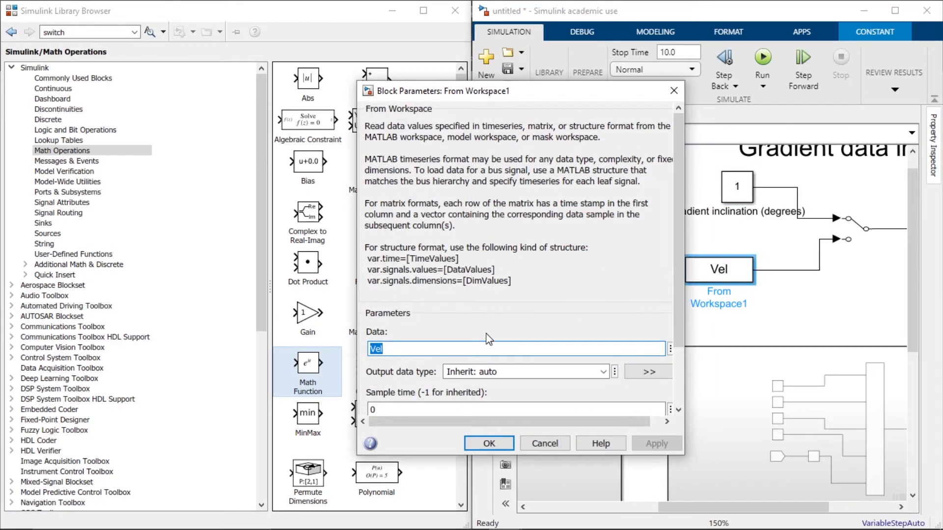
pyautogui.write('G')
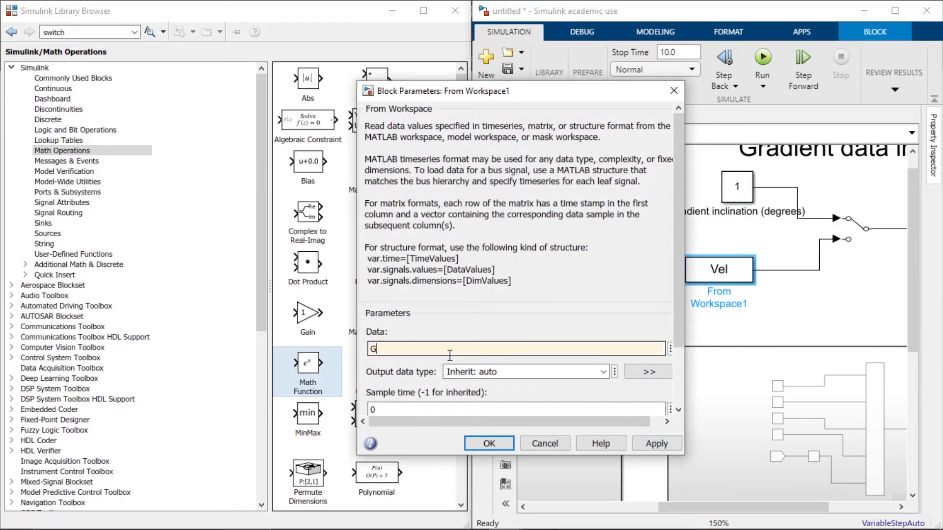
pyautogui.write('rade')
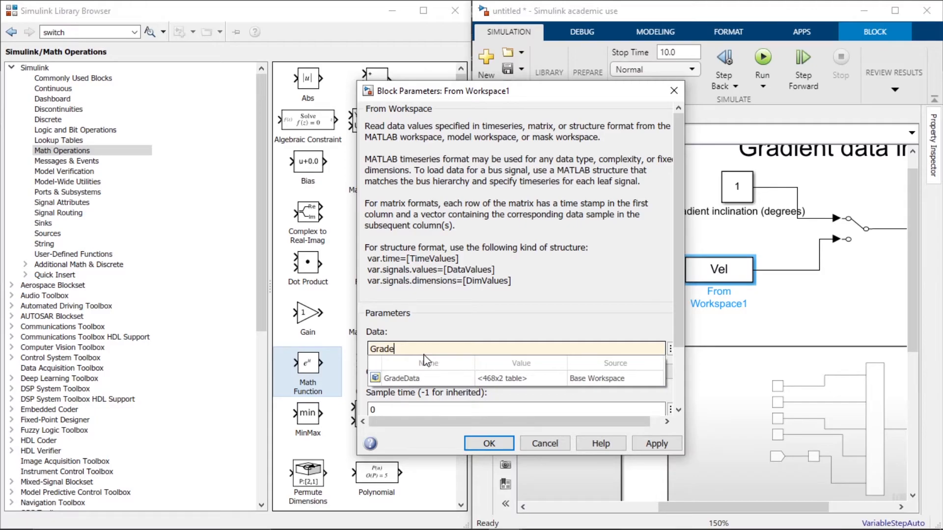
pyautogui.click(508, 445)
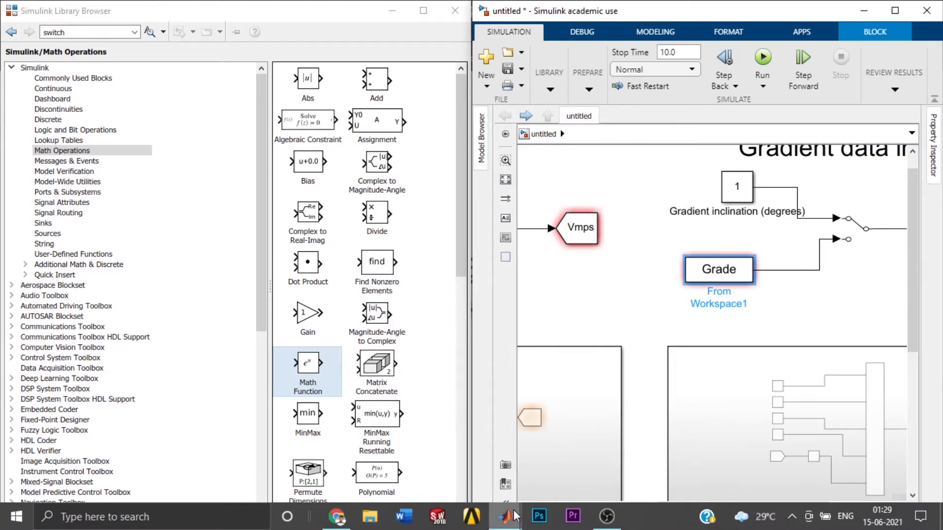
# Check the gradient variable's name in the MATLAB workspace and set the gradient From Workspace block's data to Grad in Simulink
pyautogui.moveTo(506, 516)
pyautogui.click(448, 450)
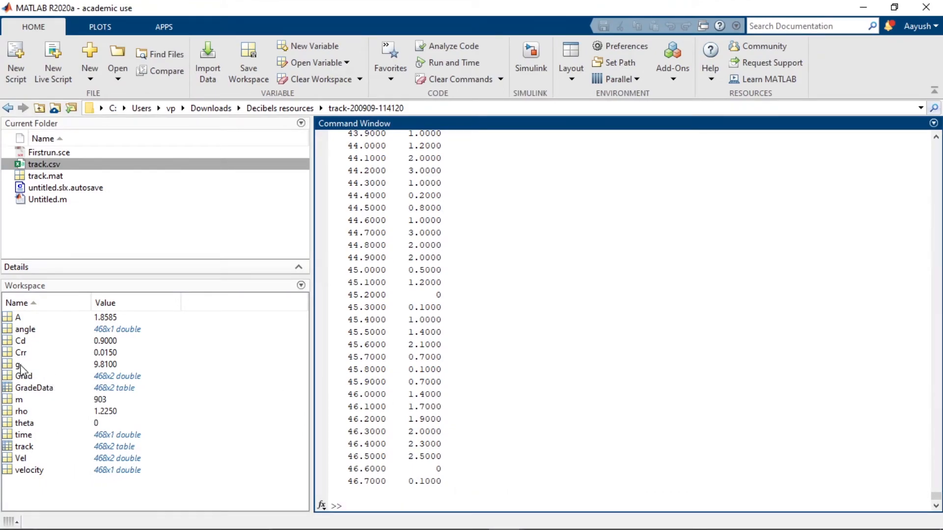
pyautogui.click(867, 7)
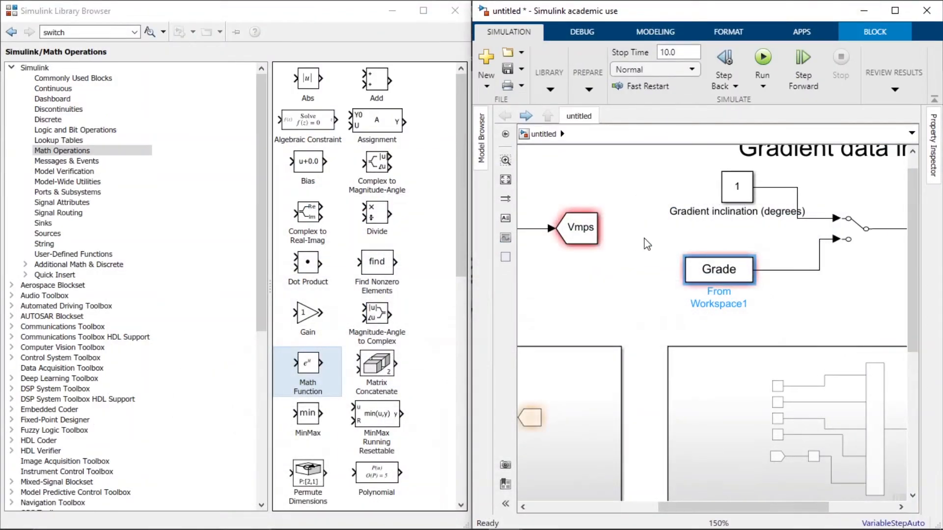
pyautogui.doubleClick(732, 272)
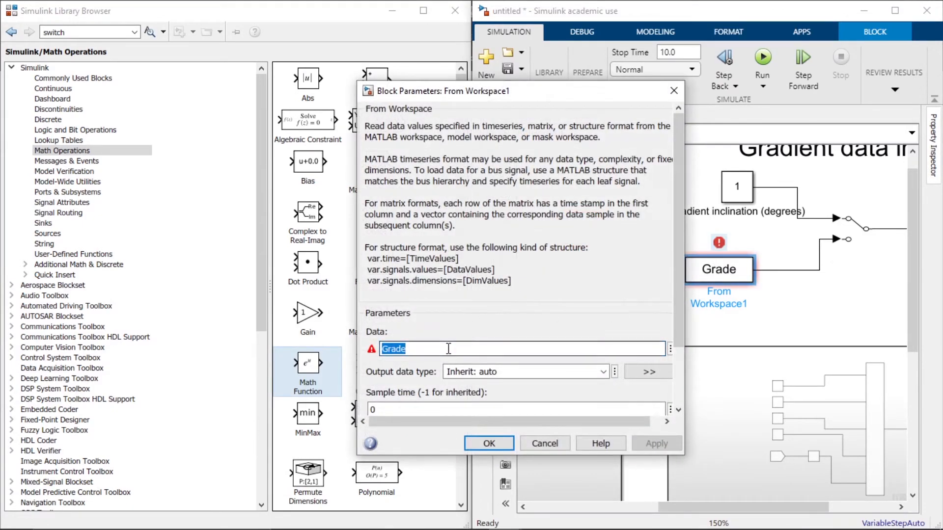
pyautogui.press('BackSpace')
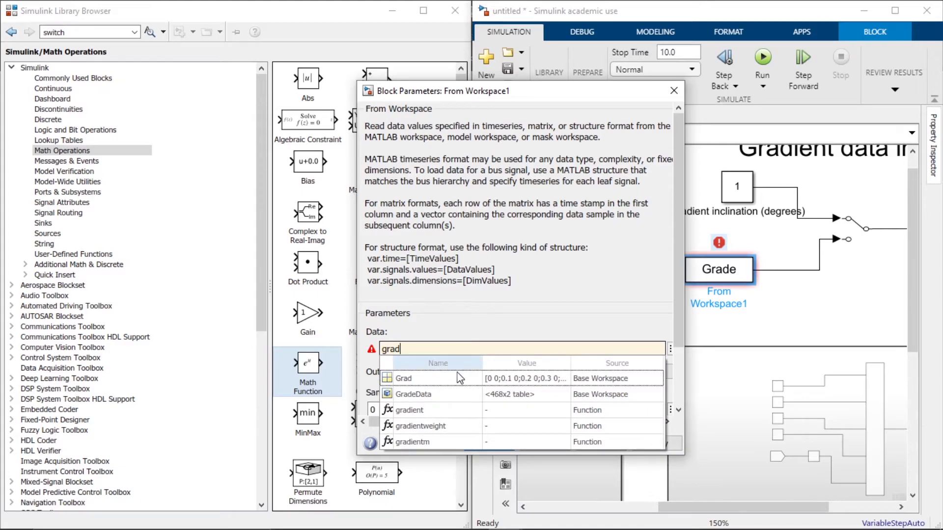
pyautogui.click(458, 377)
pyautogui.click(656, 444)
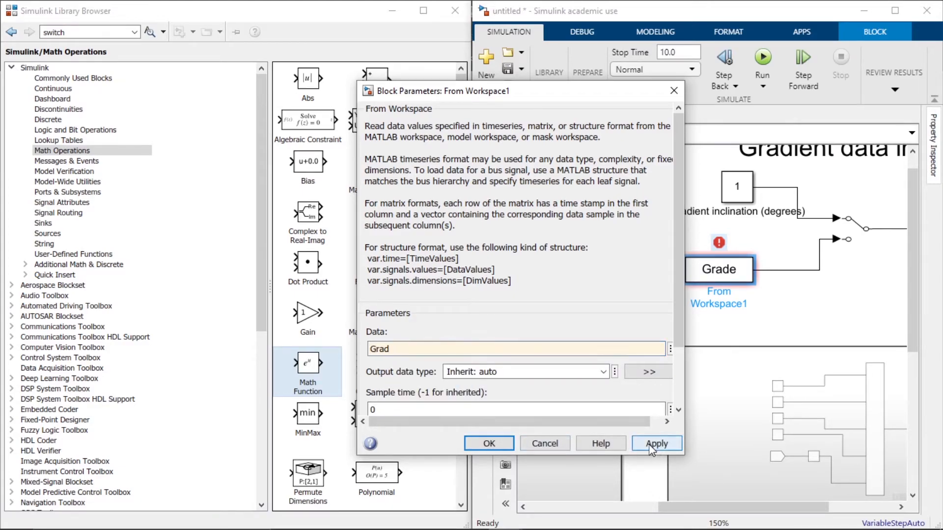
pyautogui.click(490, 444)
# Change the tag of the Goto block in the gradient data input chain to Grade
pyautogui.scroll(2, 779, 297)
pyautogui.scroll(-4, 778, 297)
pyautogui.scroll(-2, 787, 295)
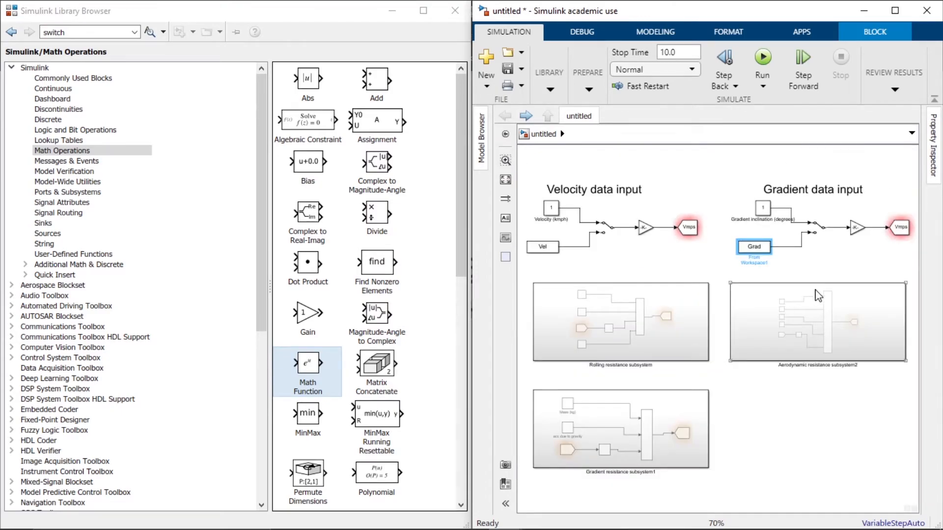
pyautogui.click(903, 230)
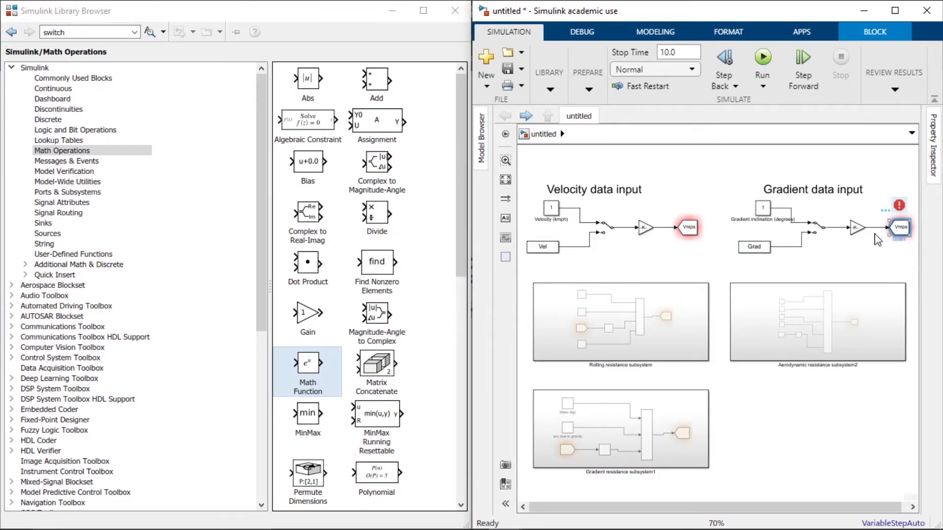
pyautogui.doubleClick(905, 233)
pyautogui.click(651, 181)
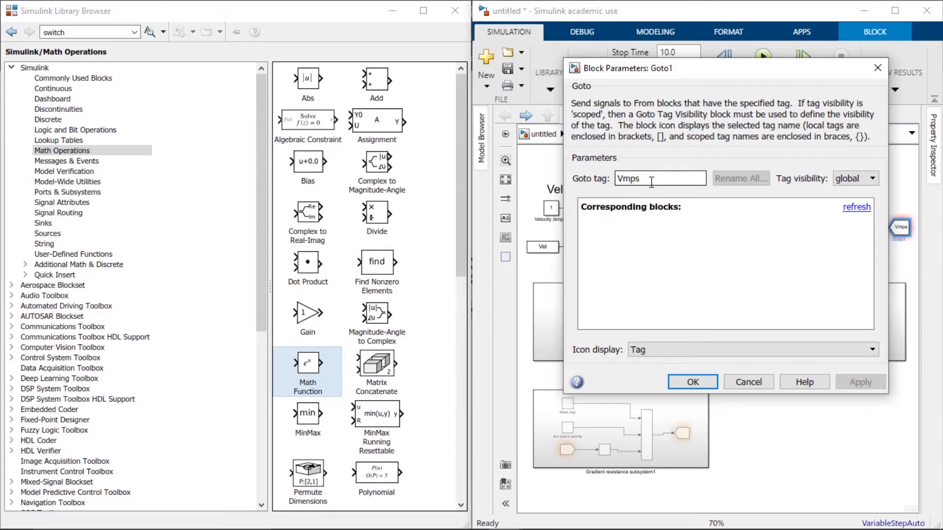
pyautogui.doubleClick(651, 182)
pyautogui.press('BackSpace')
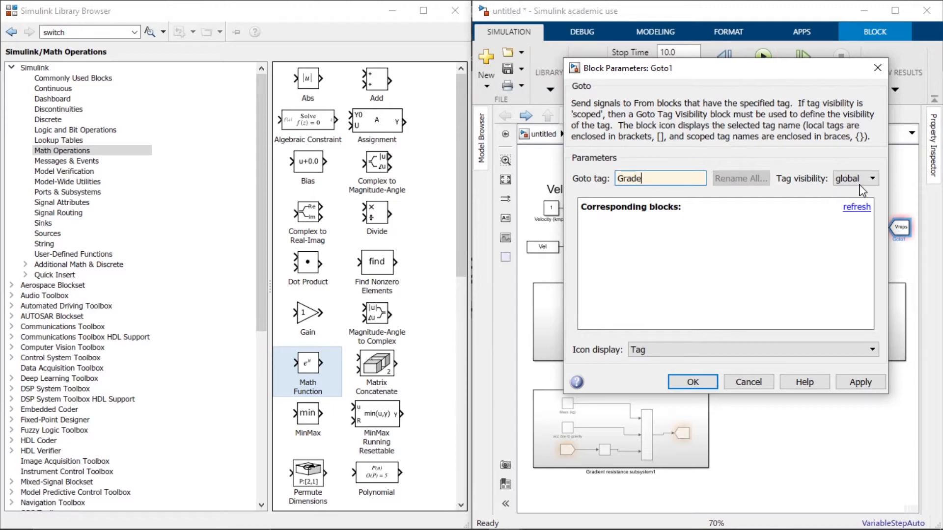
pyautogui.click(707, 381)
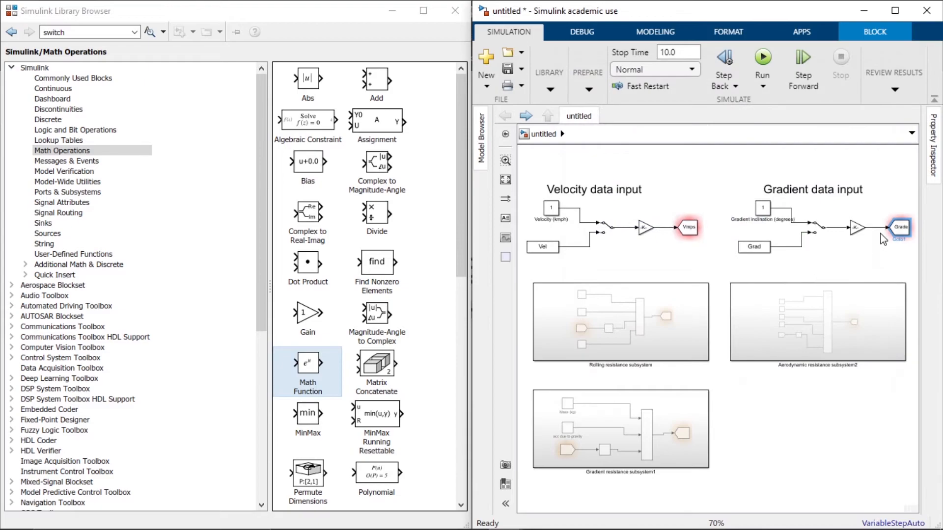
# Set the gain of the Gain block in the gradient data input chain to pi/180
pyautogui.scroll(5, 852, 227)
pyautogui.click(848, 231)
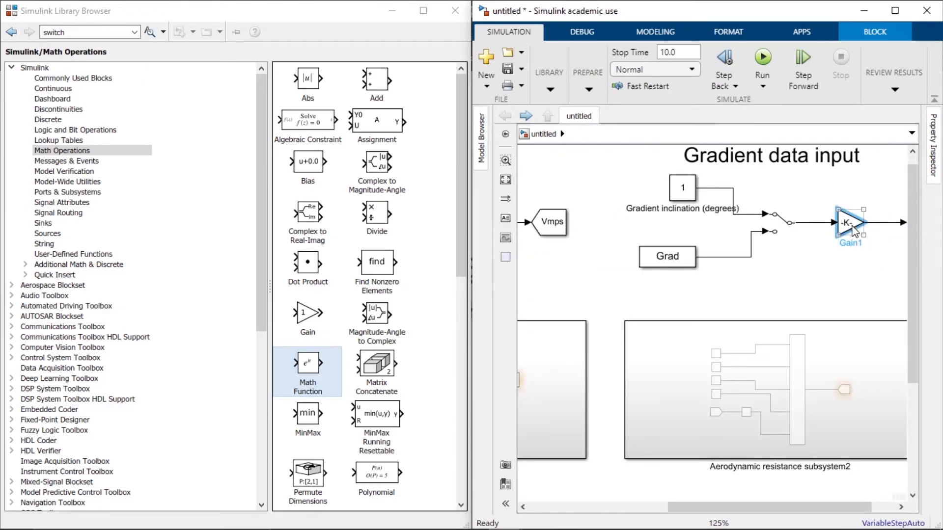
pyautogui.doubleClick(852, 226)
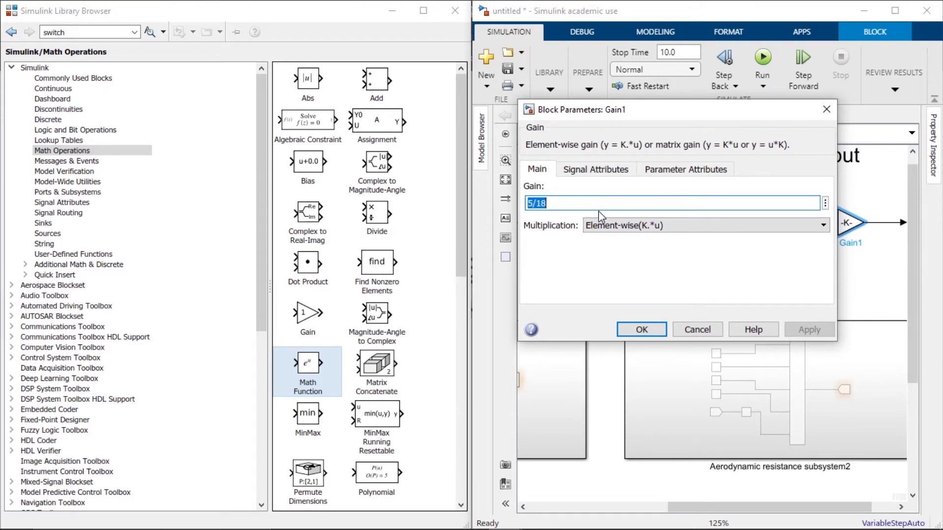
pyautogui.write('pi')
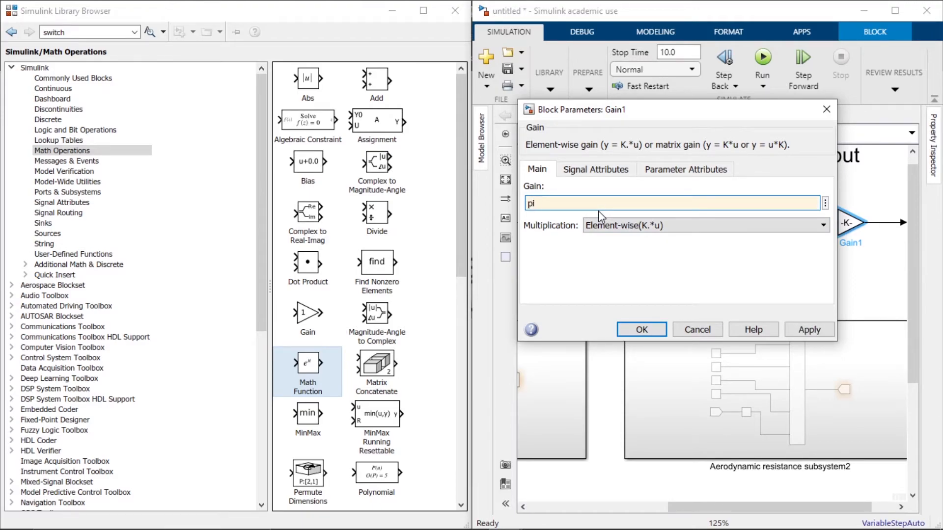
pyautogui.write('/180')
pyautogui.click(638, 329)
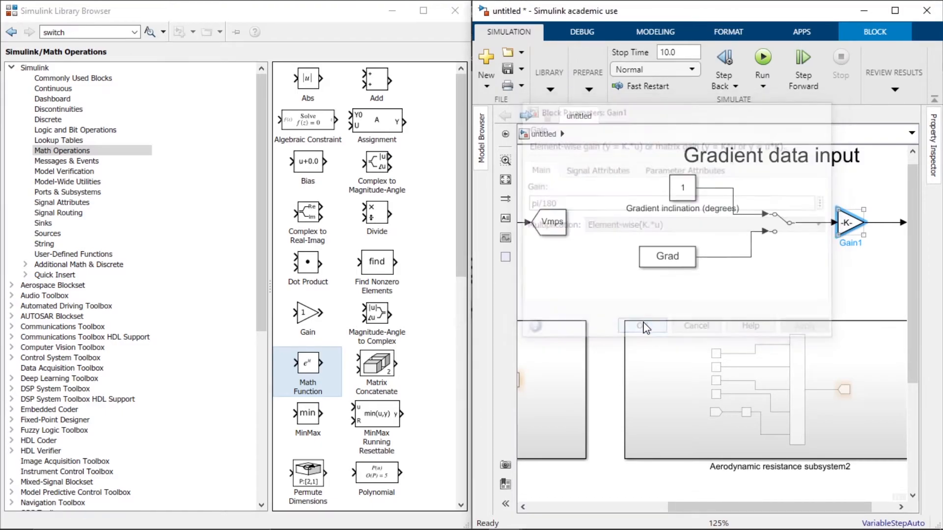
pyautogui.press('space')
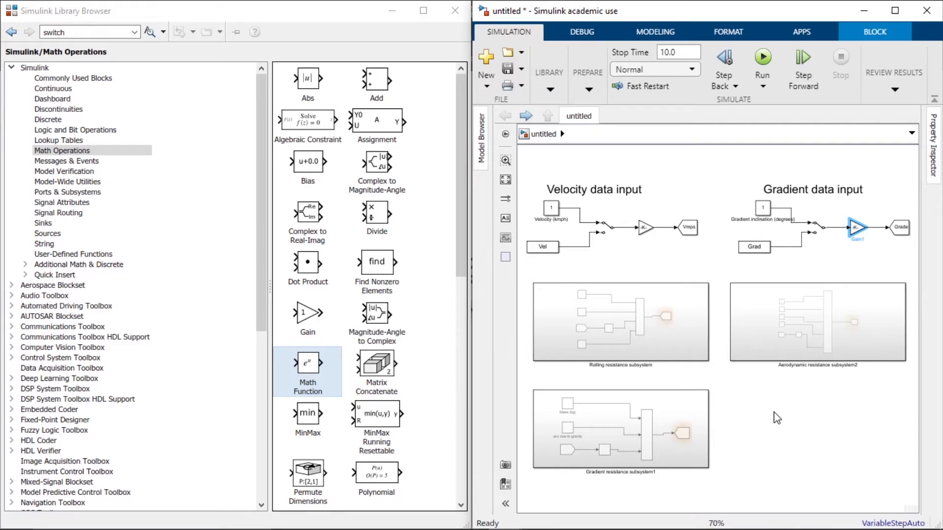
pyautogui.click(793, 357)
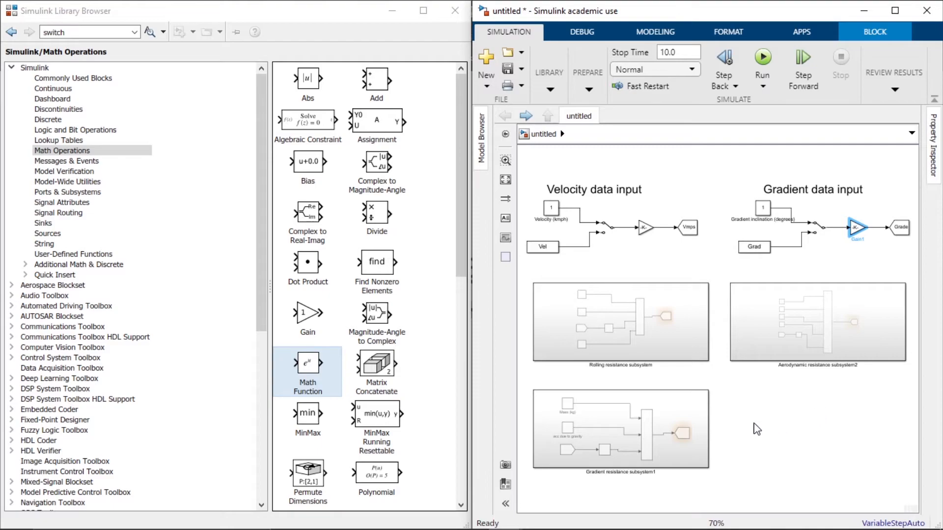
pyautogui.moveTo(774, 448); pyautogui.dragTo(665, 365)
pyautogui.scroll(6, 698, 386)
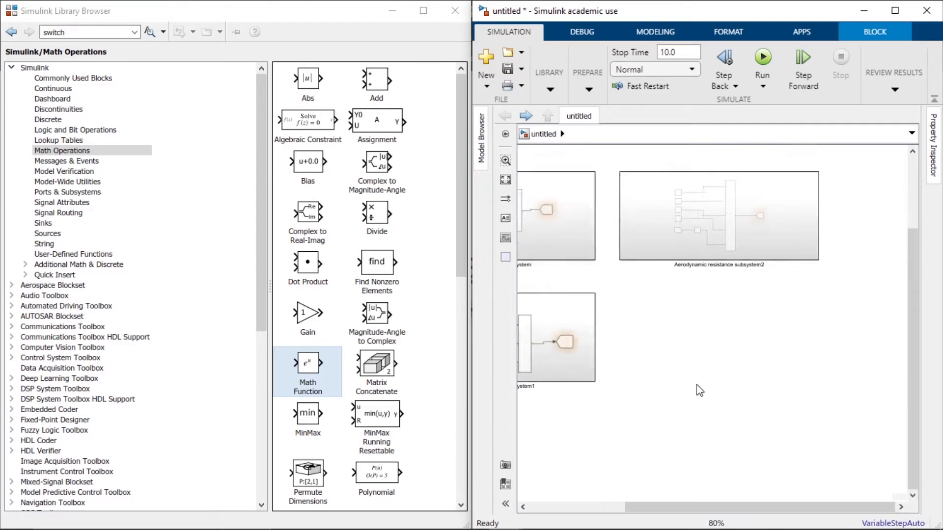
pyautogui.scroll(-3, 673, 351)
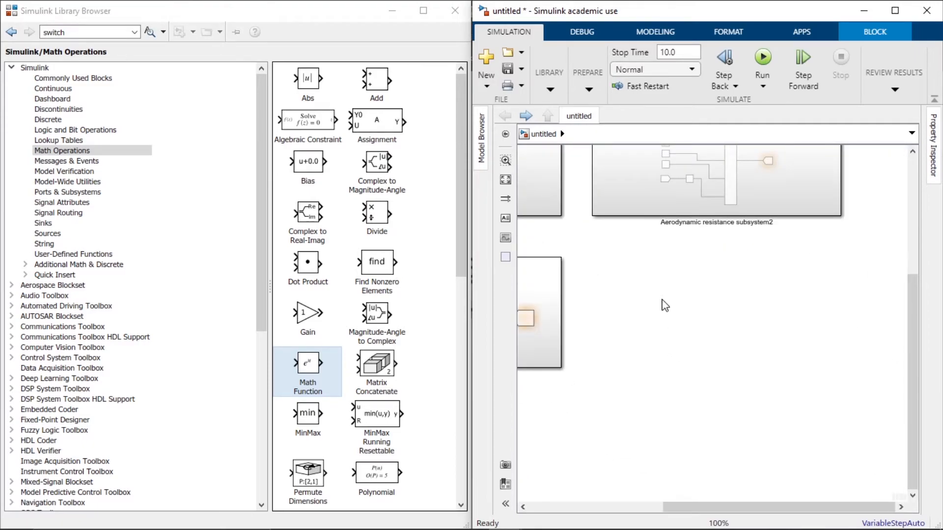
# Add three From blocks stacked in a column below the aerodynamic resistance subsystem
pyautogui.scroll(-1, 661, 306)
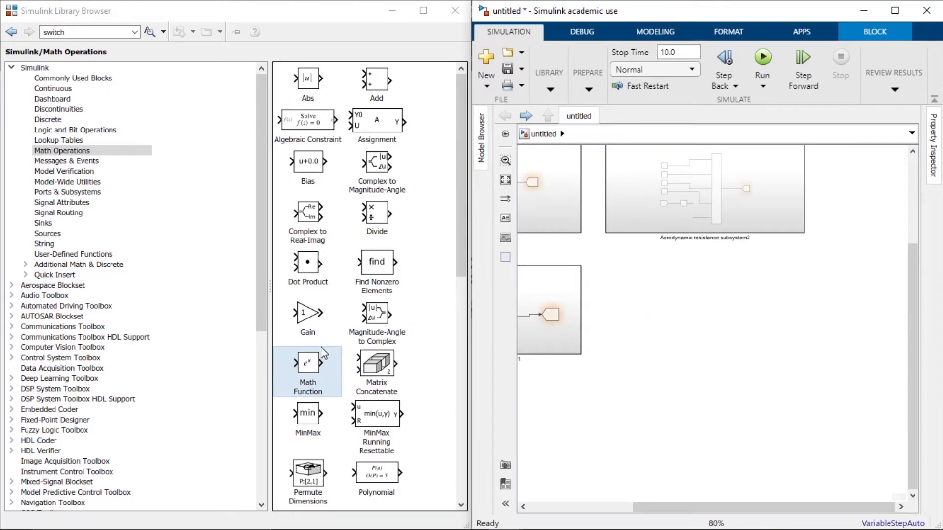
pyautogui.doubleClick(642, 310)
pyautogui.write('from')
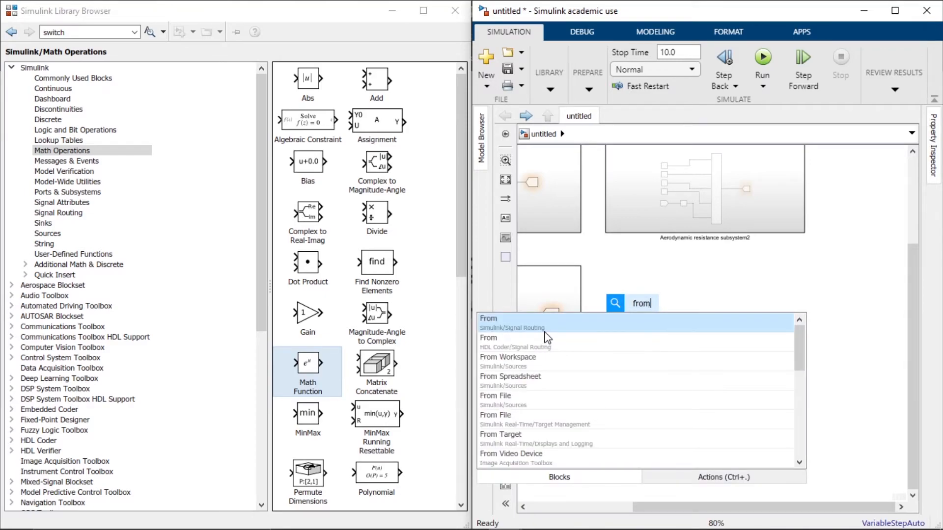
pyautogui.click(544, 330)
pyautogui.moveTo(645, 320); pyautogui.dragTo(643, 370)
# Check the Goto tag inside the Rolling resistance subsystem and set the uppermost new From block's tag to Rolling
pyautogui.doubleClick(547, 187)
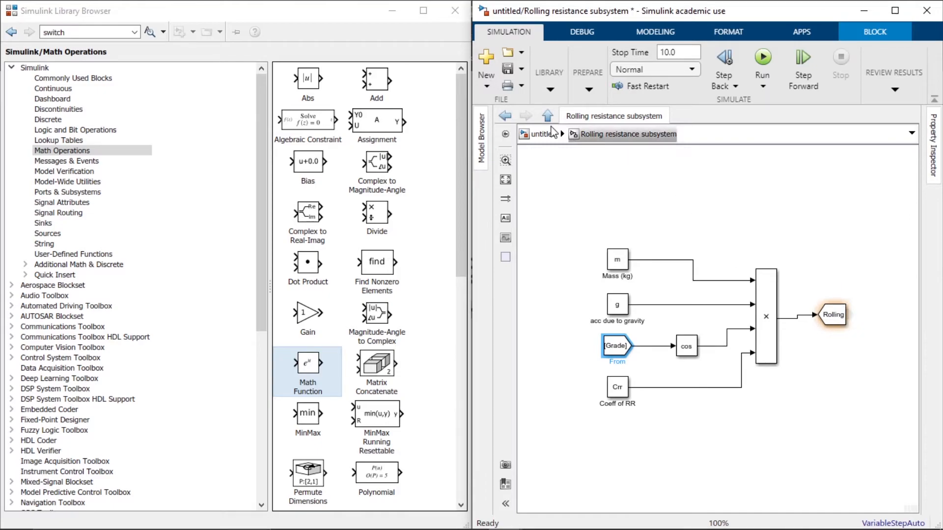
pyautogui.click(510, 124)
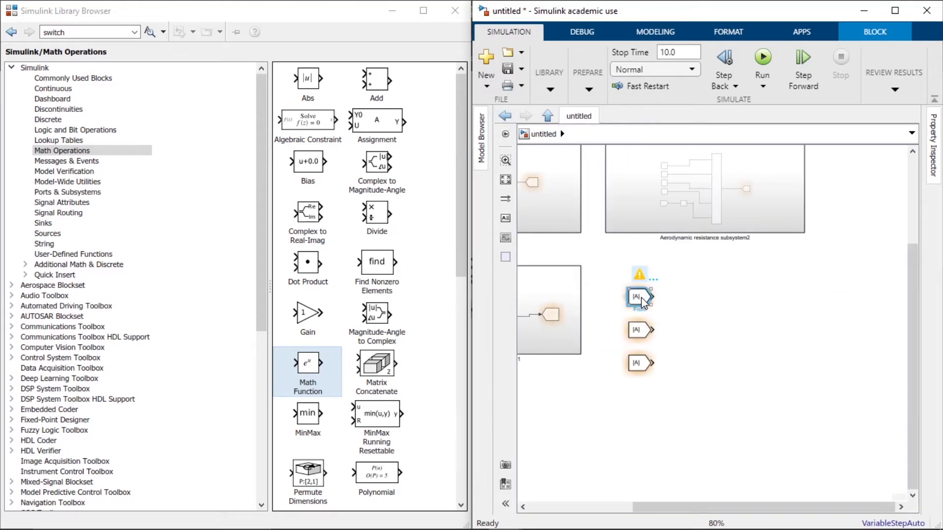
pyautogui.doubleClick(637, 297)
pyautogui.doubleClick(455, 297)
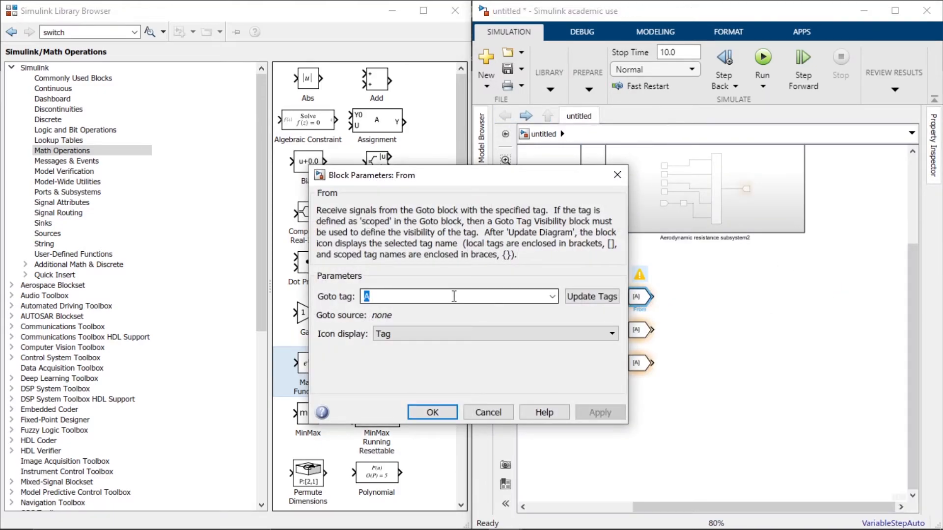
pyautogui.write('Ro')
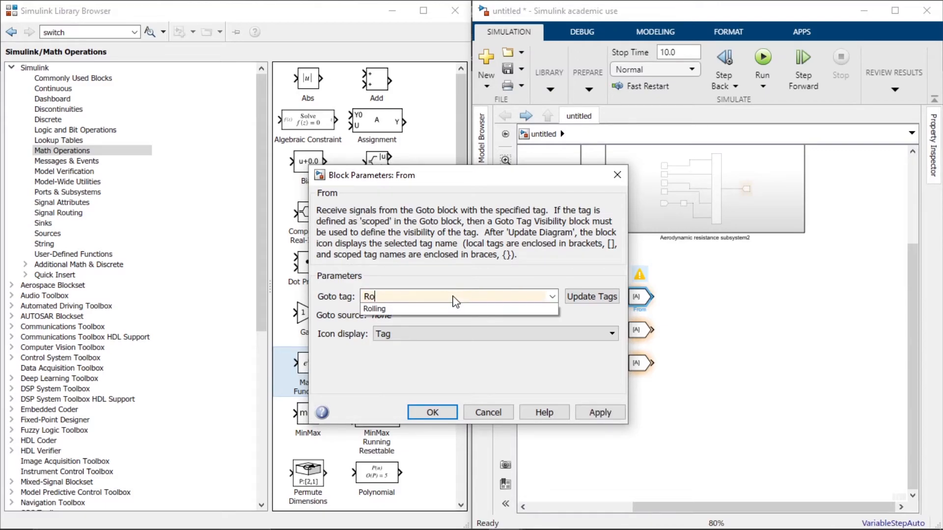
pyautogui.click(456, 308)
pyautogui.click(444, 414)
# Set the tag of the middle new From block to the aerodynamic resistance tag
pyautogui.doubleClick(639, 330)
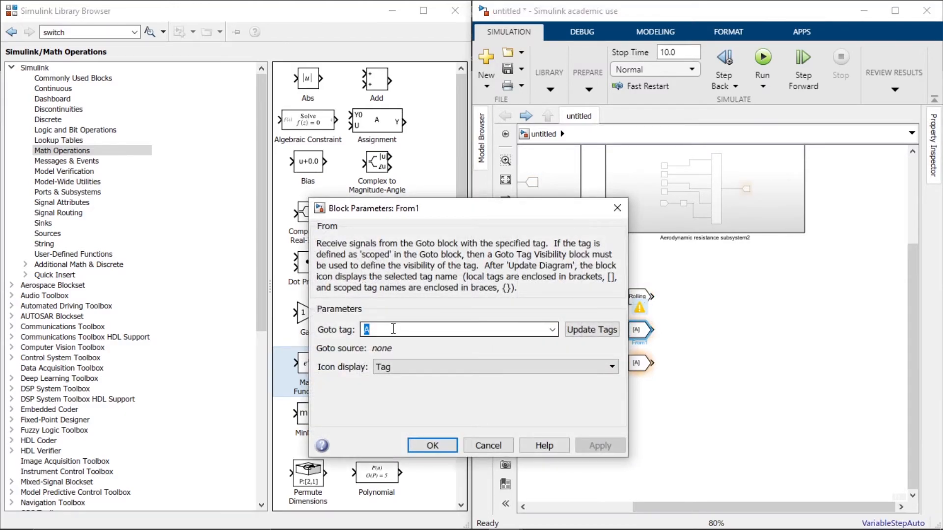
pyautogui.write('ae')
pyautogui.click(400, 342)
pyautogui.click(441, 447)
# Try Grade as the tag of the lowest new From block
pyautogui.click(637, 364)
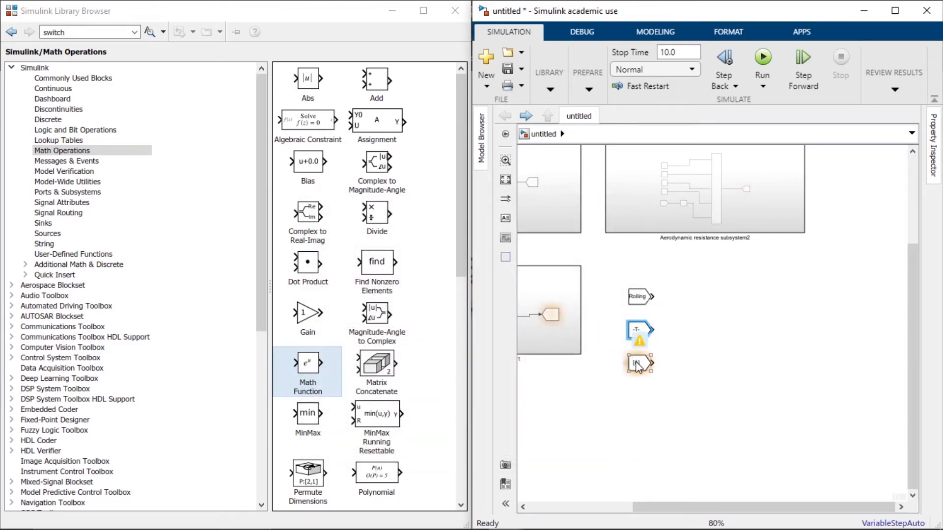
pyautogui.doubleClick(637, 365)
pyautogui.doubleClick(400, 363)
pyautogui.write('g')
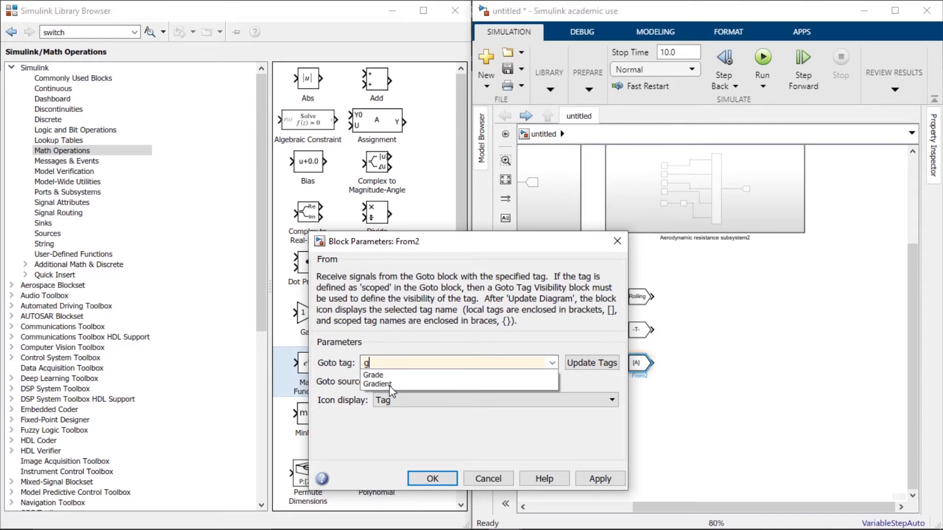
pyautogui.click(378, 375)
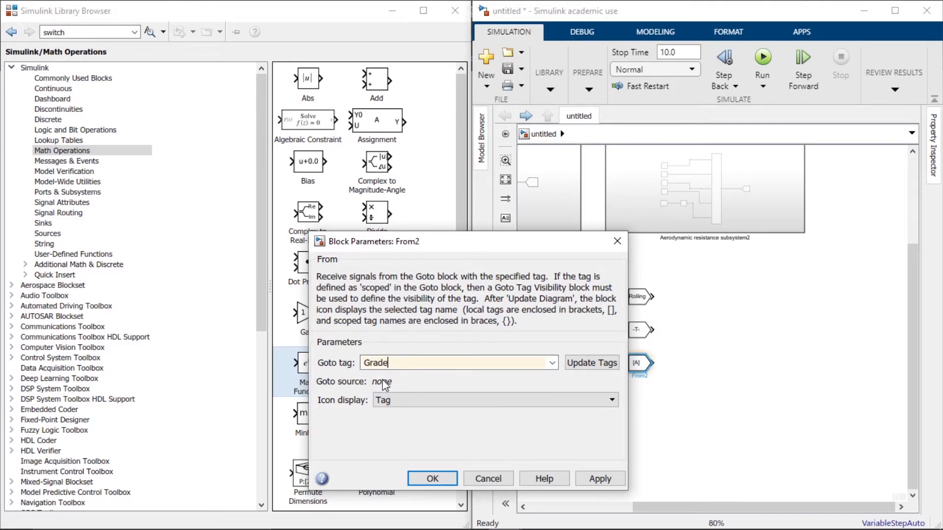
pyautogui.click(432, 479)
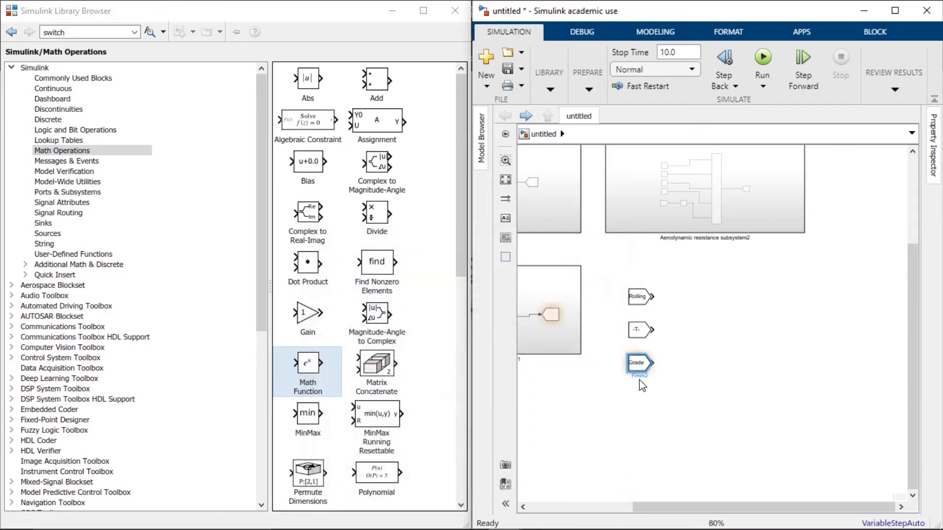
# Check the Goto tag inside the Gradient resistance subsystem and set the lowest new From block's tag to Gradient
pyautogui.moveTo(642, 415); pyautogui.dragTo(819, 444)
pyautogui.doubleClick(736, 339)
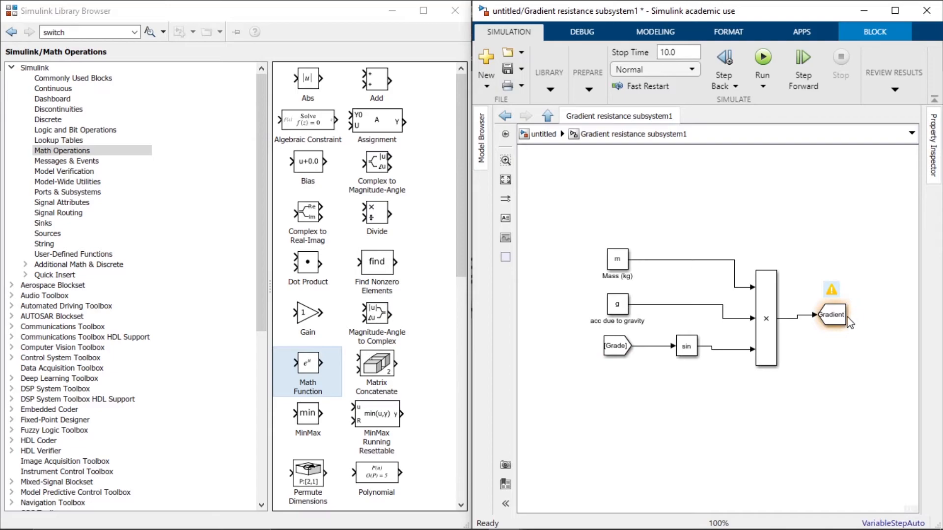
pyautogui.click(506, 119)
pyautogui.moveTo(802, 418); pyautogui.dragTo(616, 392)
pyautogui.doubleClick(709, 364)
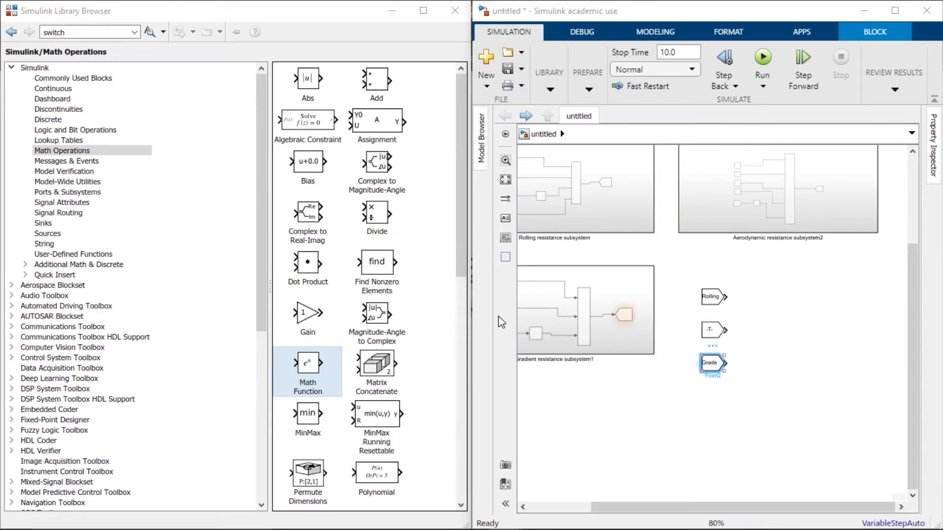
pyautogui.doubleClick(508, 362)
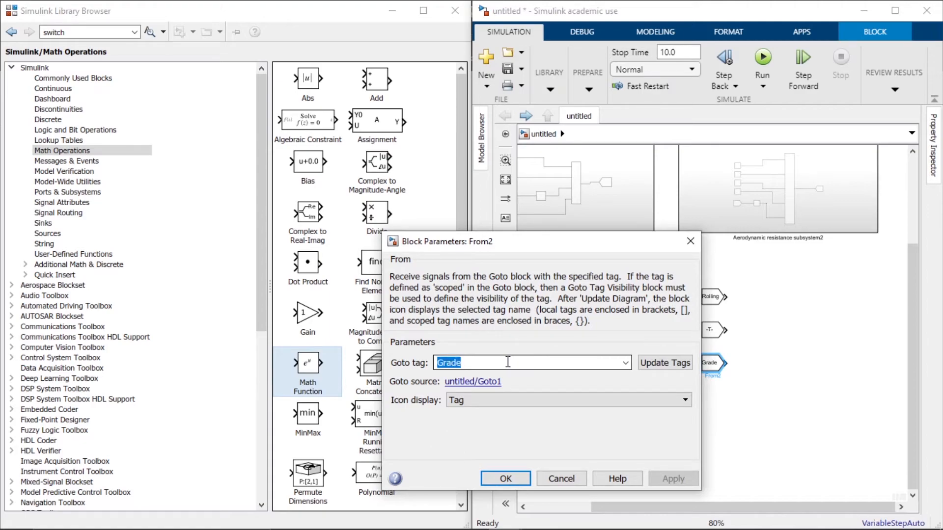
pyautogui.write('g')
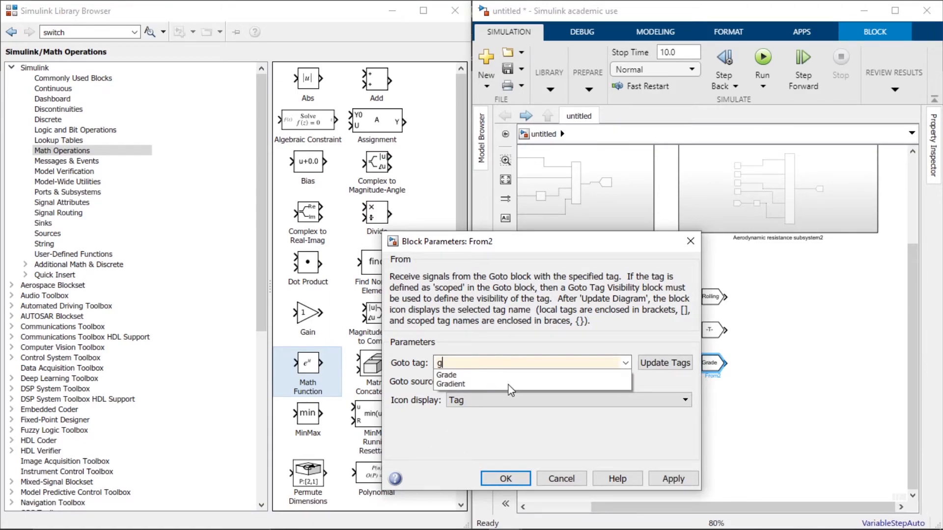
pyautogui.click(508, 384)
pyautogui.click(506, 479)
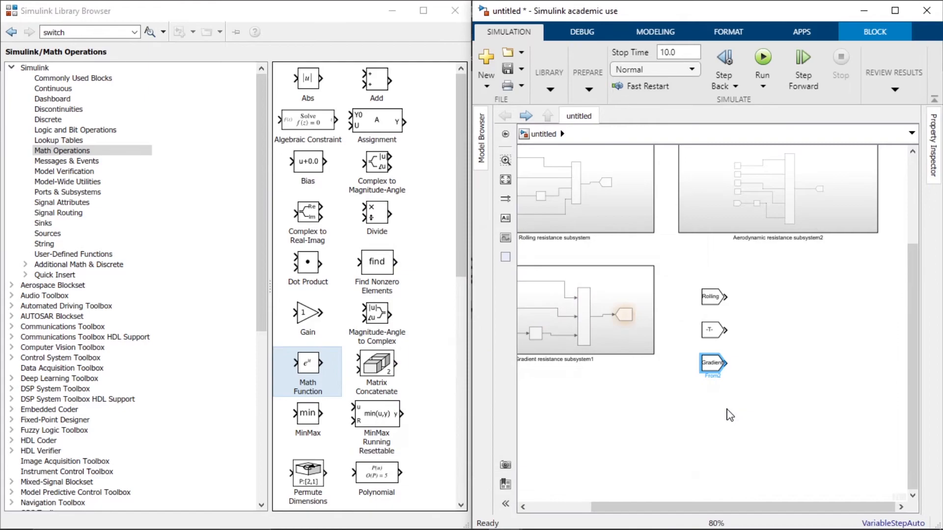
# Add a Sum block to the right of the three From blocks and enlarge it into a tall oval
pyautogui.doubleClick(634, 435)
pyautogui.write('sum')
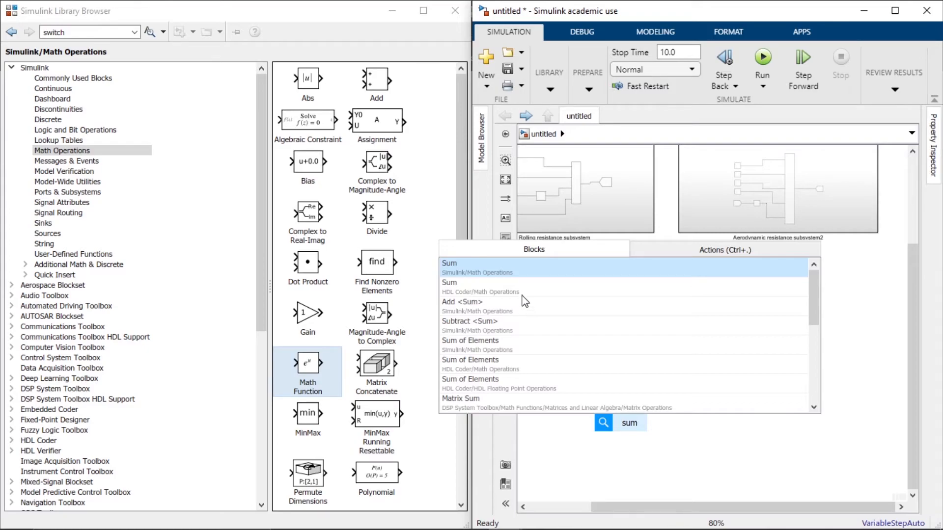
pyautogui.click(523, 273)
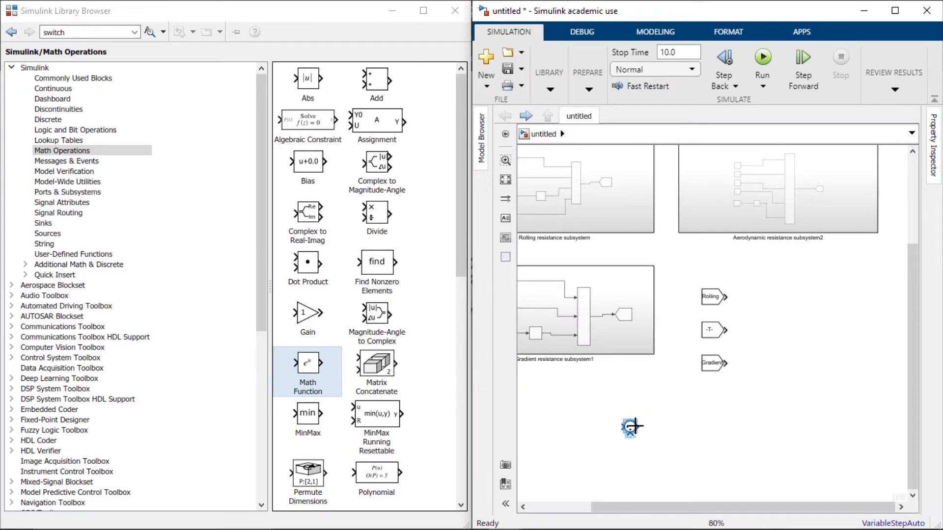
pyautogui.moveTo(621, 414); pyautogui.dragTo(763, 298)
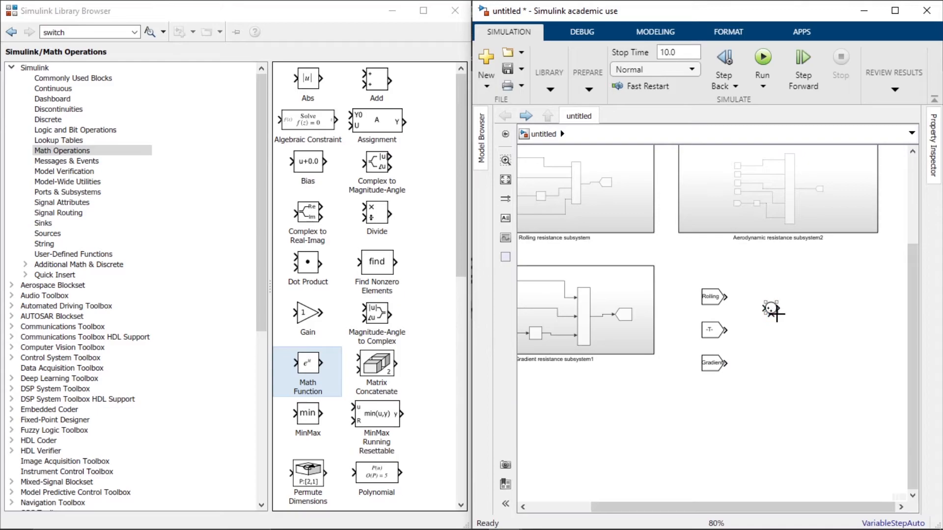
pyautogui.scroll(5, 772, 307)
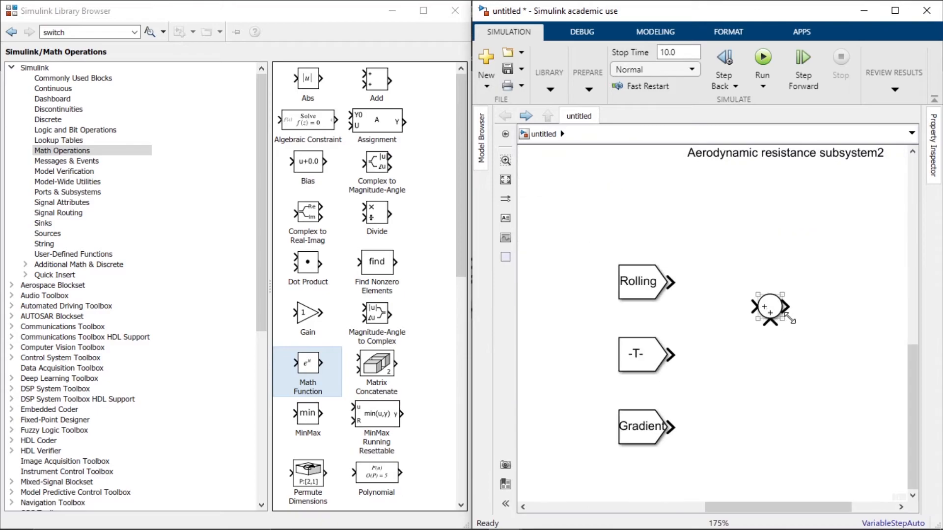
pyautogui.moveTo(788, 355); pyautogui.dragTo(854, 464)
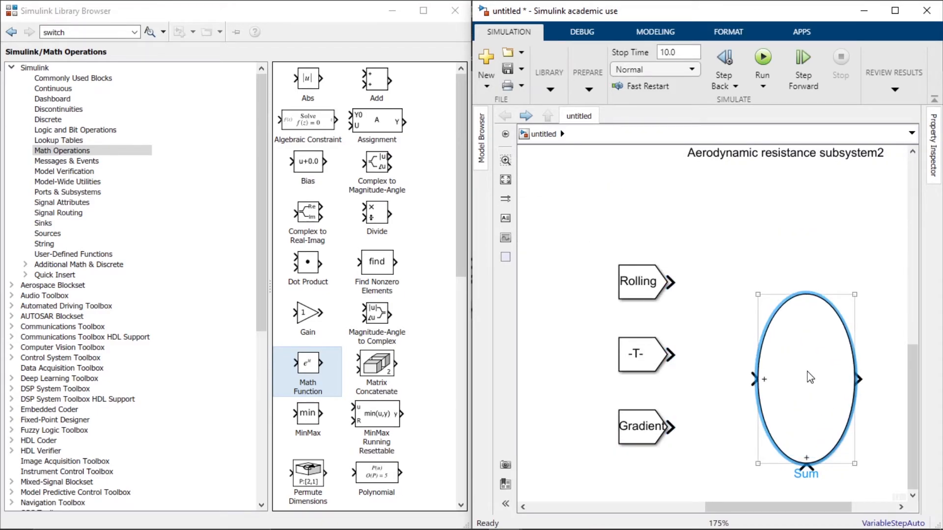
# Set the Sum block's list of signs to |+++ for three inputs
pyautogui.doubleClick(810, 378)
pyautogui.doubleClick(523, 372)
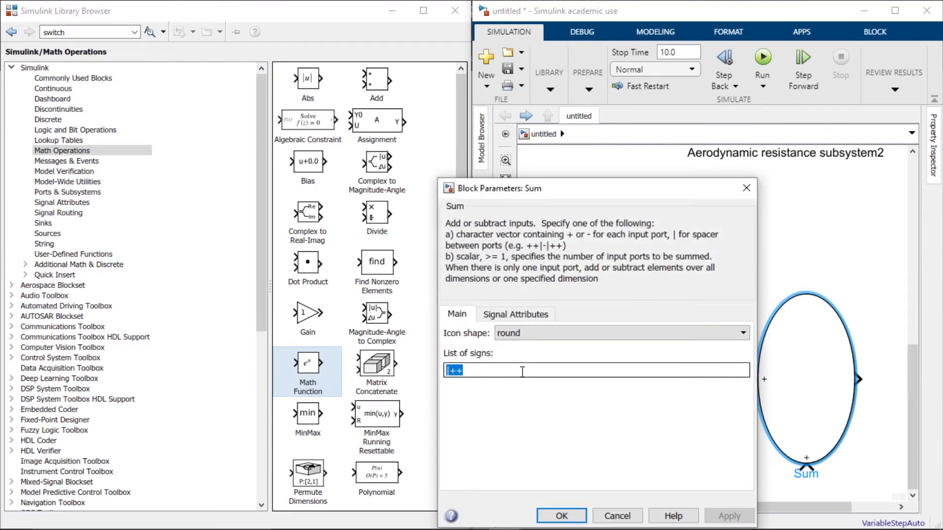
pyautogui.click(523, 372)
pyautogui.write('+')
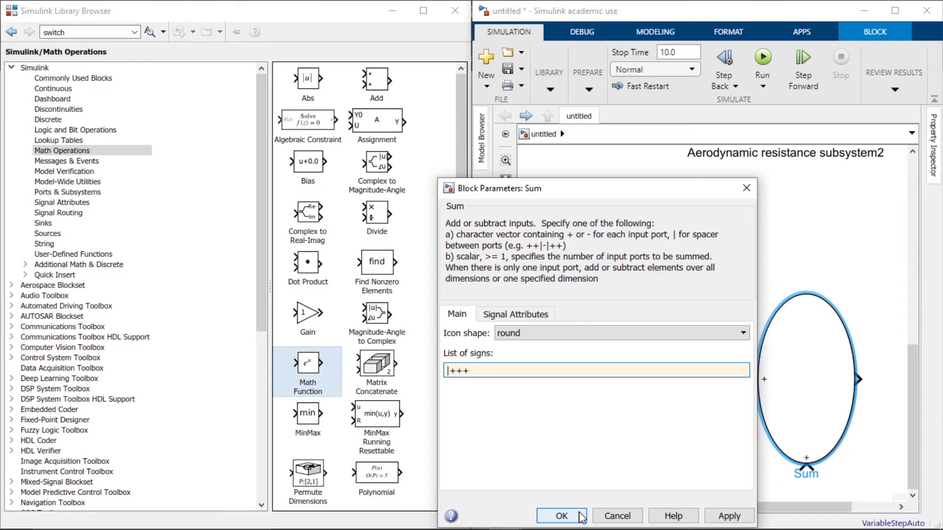
pyautogui.click(561, 516)
# Move the Sum block up and connect the three From blocks to its three inputs
pyautogui.moveTo(792, 354); pyautogui.dragTo(792, 317)
pyautogui.click(672, 285)
pyautogui.moveTo(674, 281); pyautogui.dragTo(756, 316)
pyautogui.moveTo(670, 353)
pyautogui.mouseDown()
pyautogui.moveTo(736, 356)
pyautogui.moveTo(756, 368)
pyautogui.mouseUp()
pyautogui.moveTo(675, 429); pyautogui.dragTo(735, 381)
# Add a Scope block to the right of the Sum block and connect it to the Sum output
pyautogui.click(790, 396)
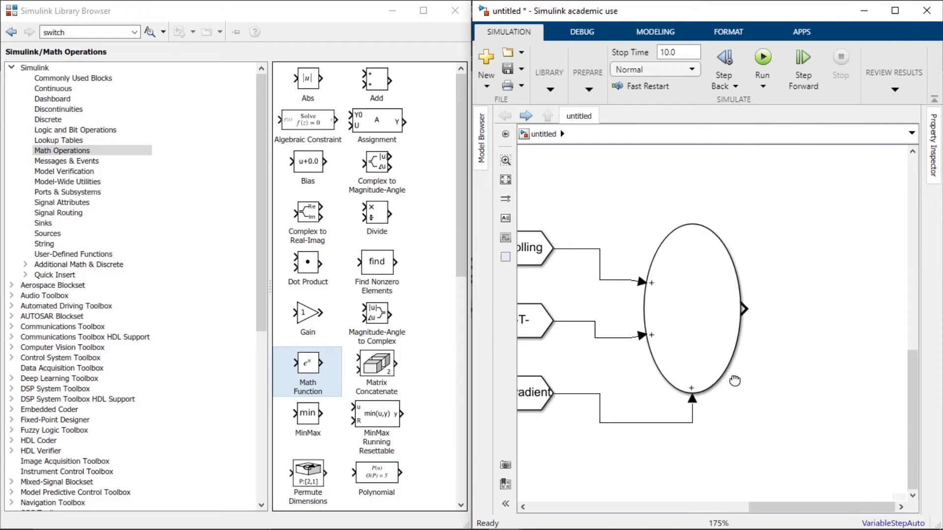
pyautogui.write('sd')
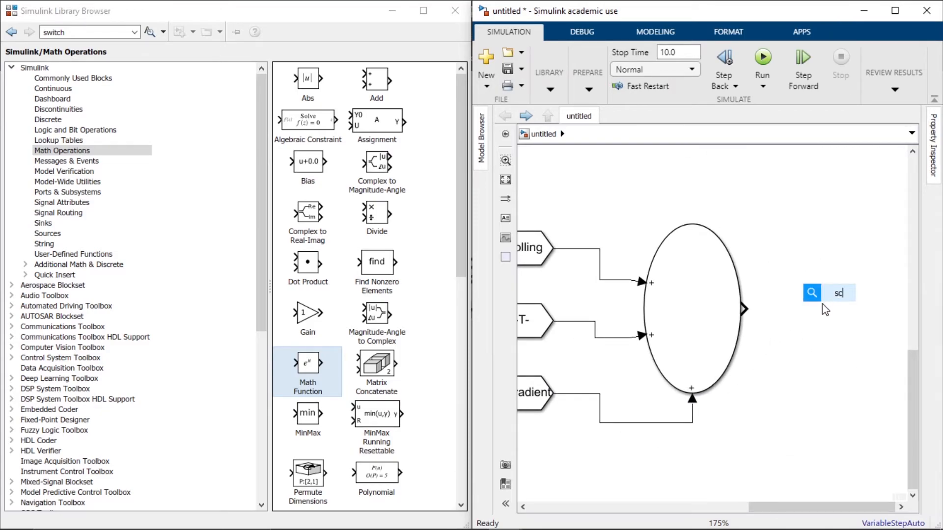
pyautogui.write('op')
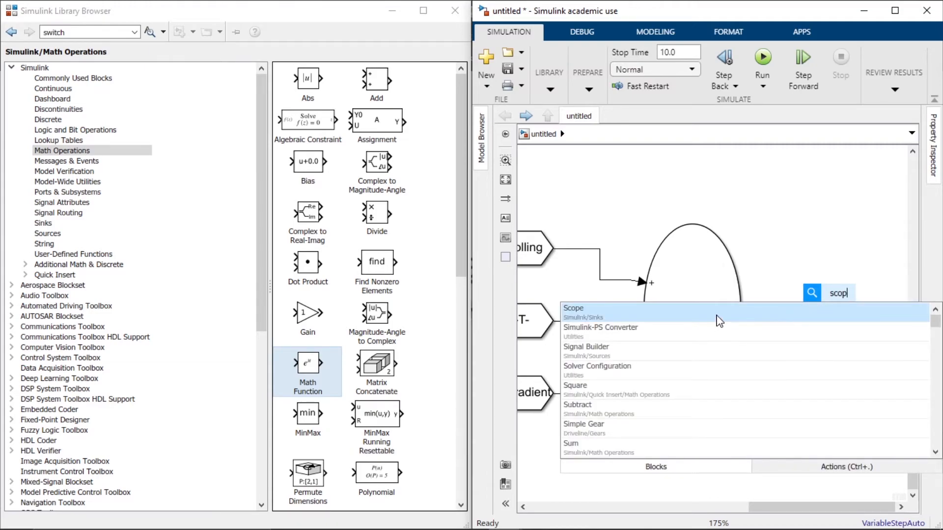
pyautogui.click(823, 310)
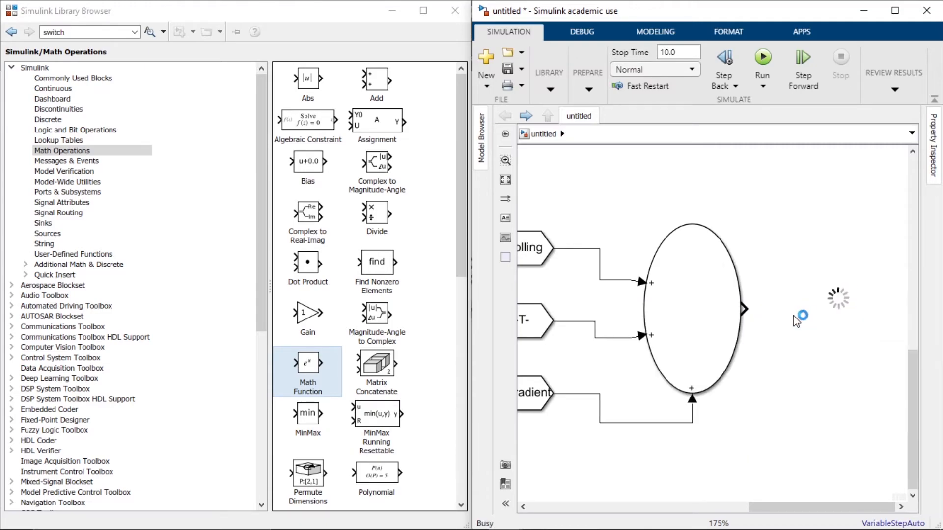
pyautogui.moveTo(811, 315); pyautogui.dragTo(793, 326)
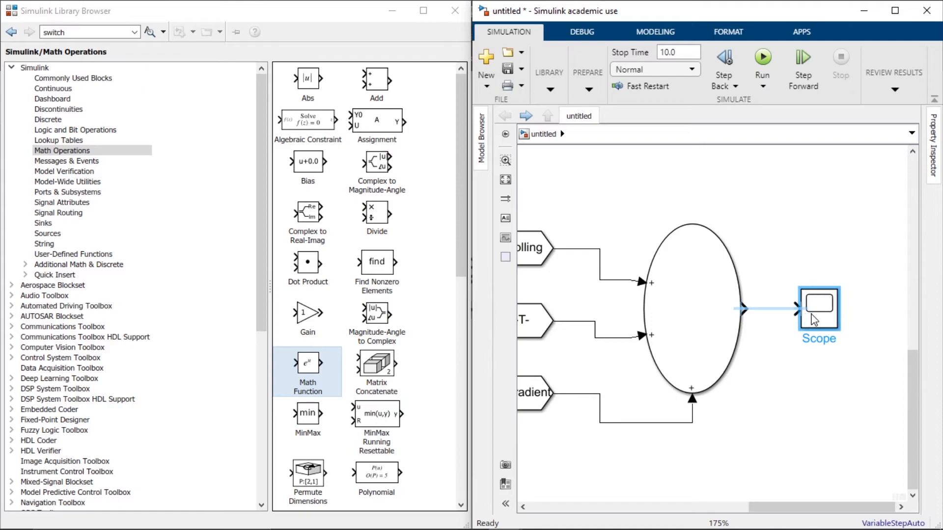
# Group the From, Sum and Scope blocks into a subsystem and enlarge it to match the aerodynamic resistance subsystem's width
pyautogui.scroll(-3, 770, 349)
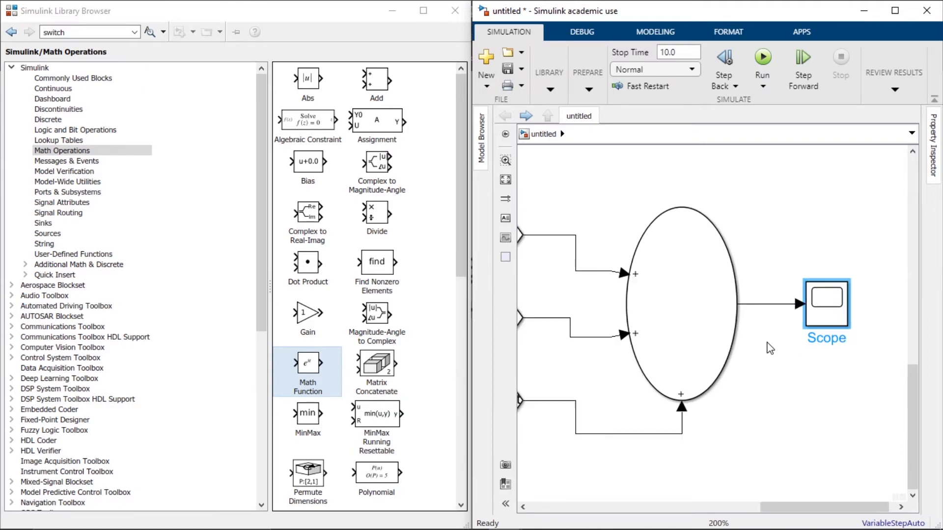
pyautogui.moveTo(553, 220); pyautogui.dragTo(867, 453)
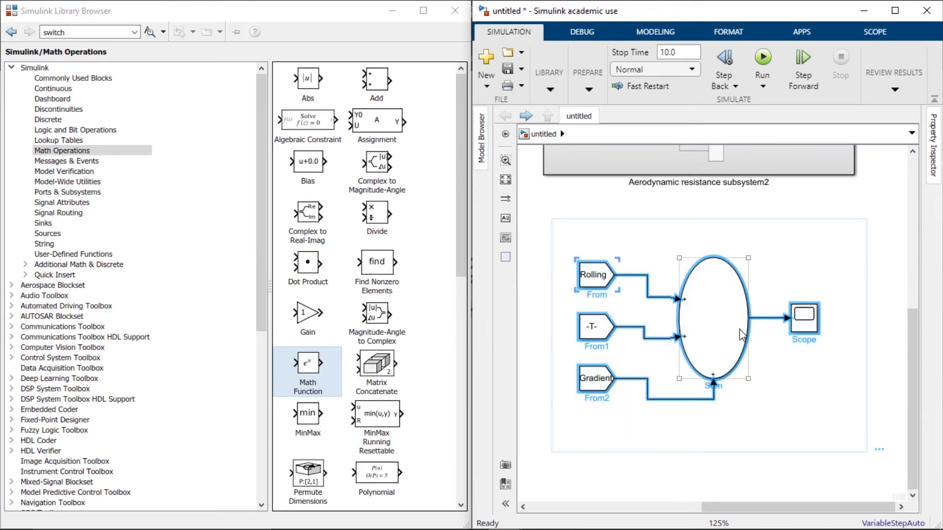
pyautogui.rightClick(742, 334)
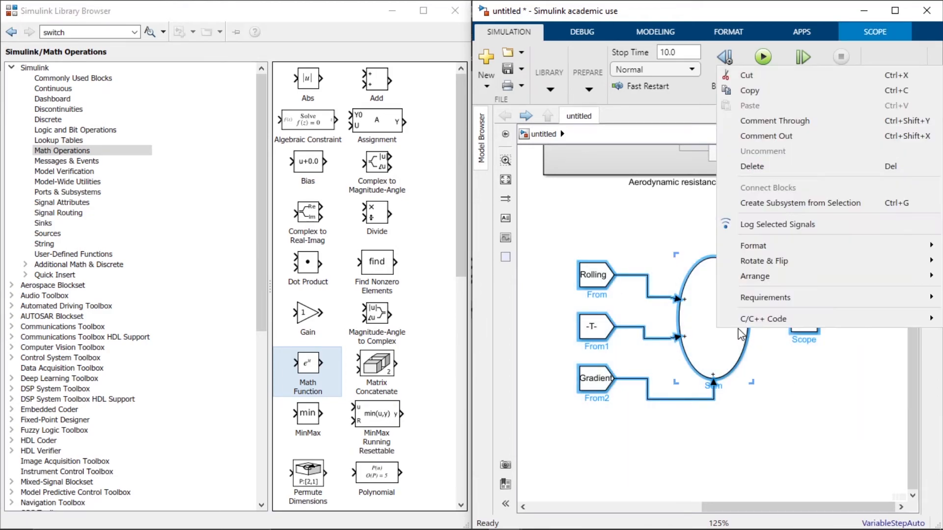
pyautogui.click(790, 207)
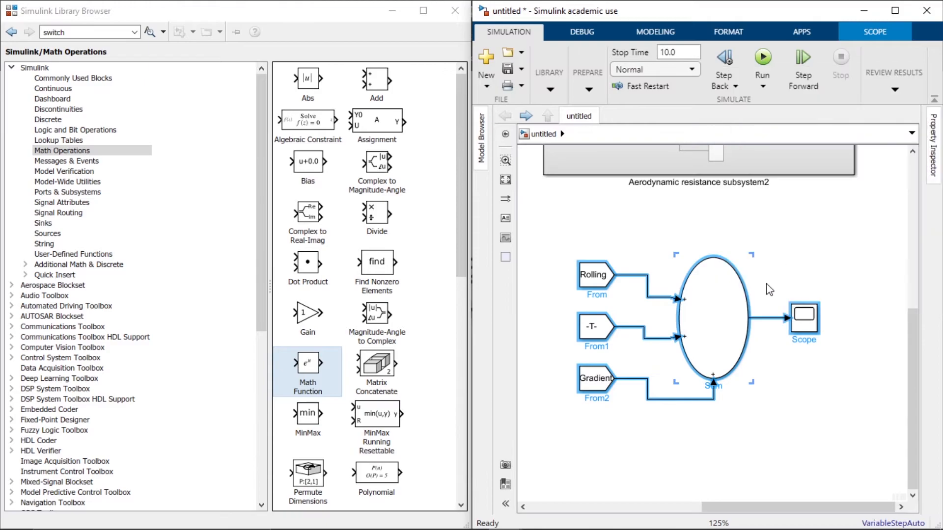
pyautogui.moveTo(666, 322); pyautogui.dragTo(857, 377)
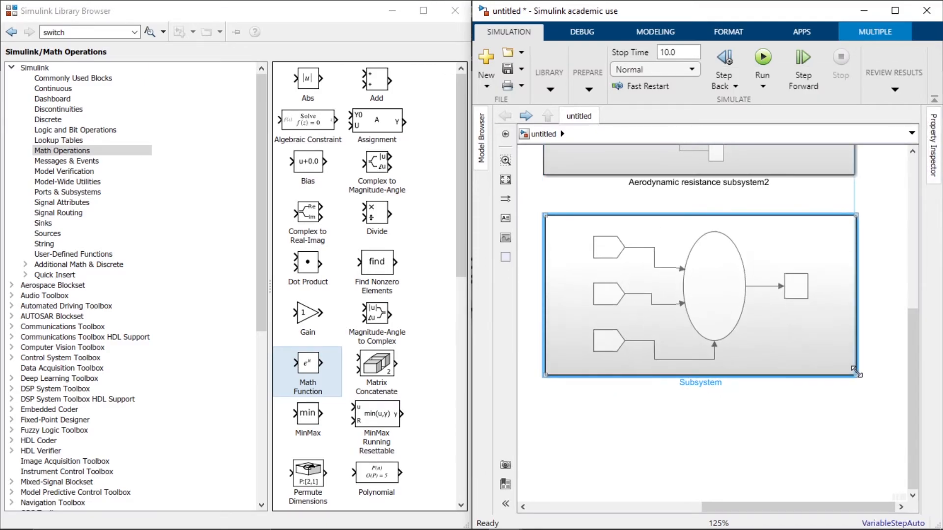
# Rename the new subsystem as Data visualization Subsystem
pyautogui.doubleClick(705, 386)
pyautogui.press('Home')
pyautogui.write('Data visualization')
pyautogui.press('Return')
pyautogui.scroll(-4, 707, 384)
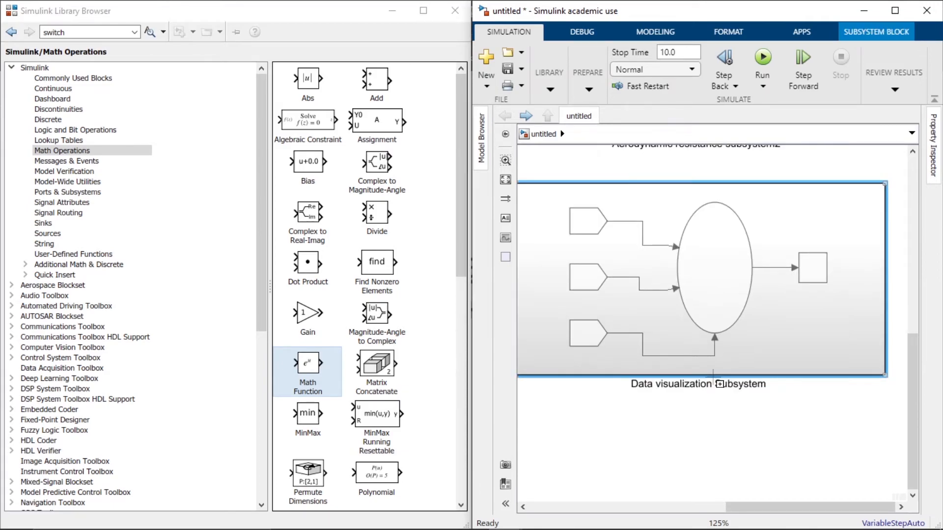
pyautogui.scroll(-3, 730, 391)
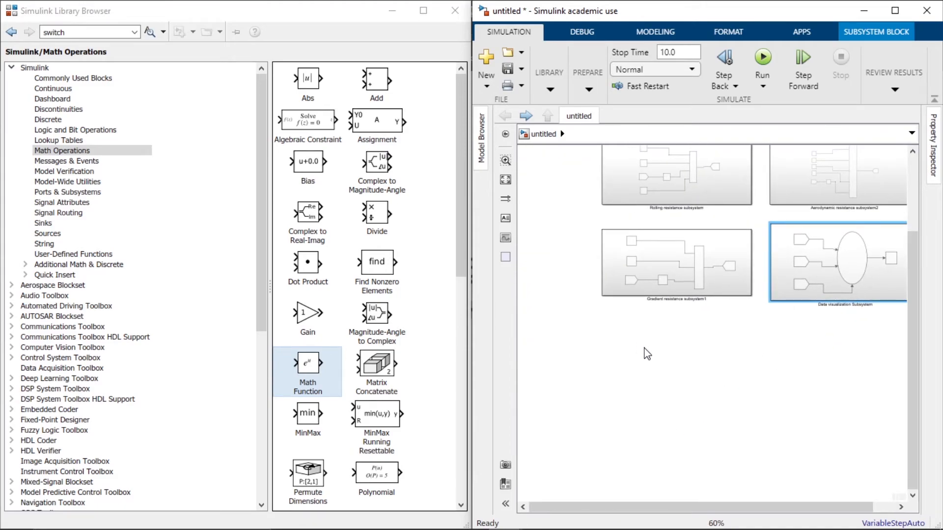
# Add a From block below the gradient resistance subsystem and set its Goto tag to Aerodynamic
pyautogui.click(630, 340)
pyautogui.write('fr')
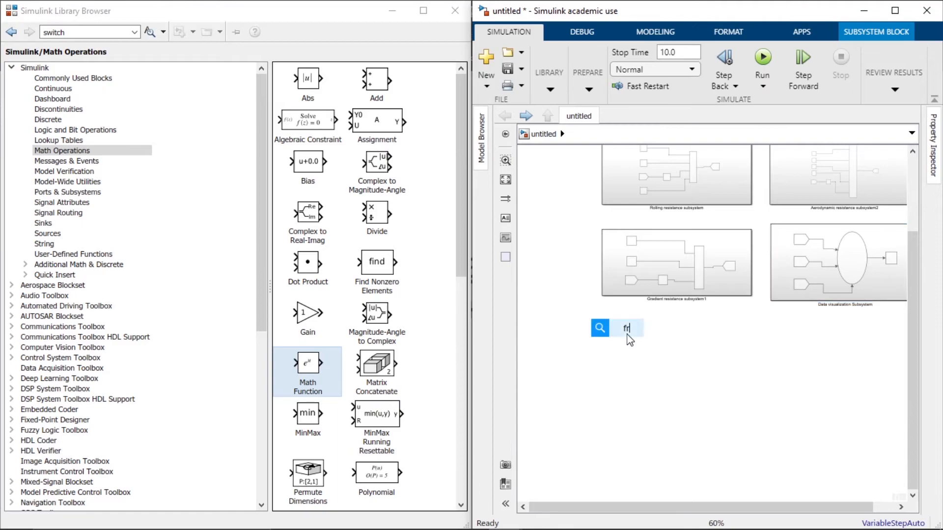
pyautogui.write('om')
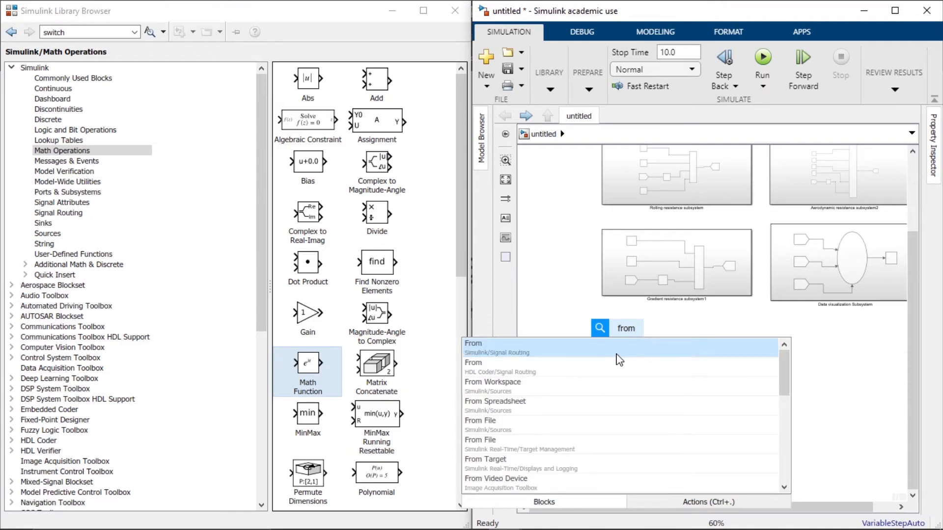
pyautogui.press('Return')
pyautogui.doubleClick(629, 339)
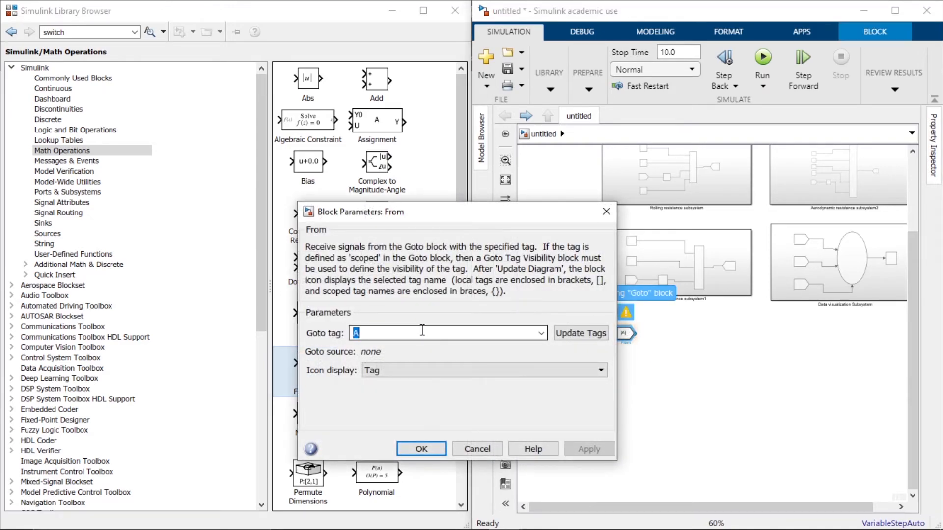
pyautogui.write('a')
pyautogui.click(388, 346)
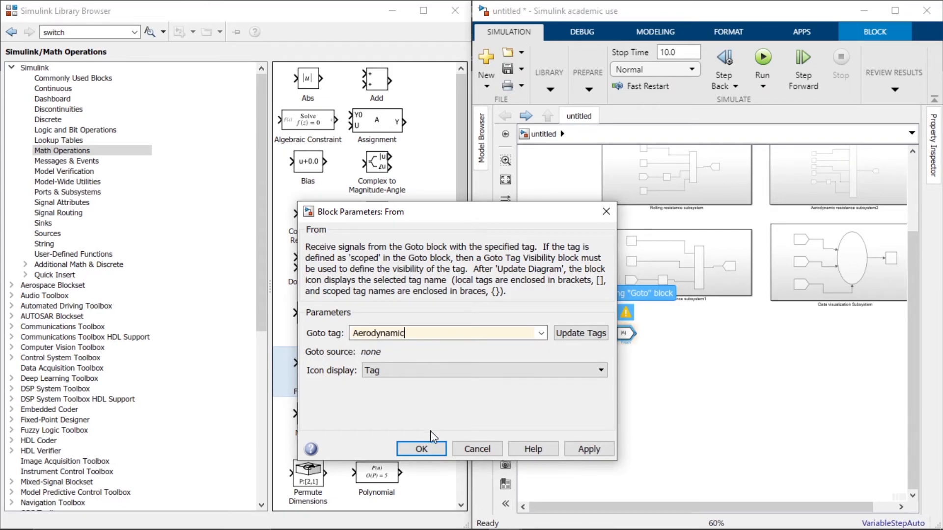
pyautogui.click(422, 450)
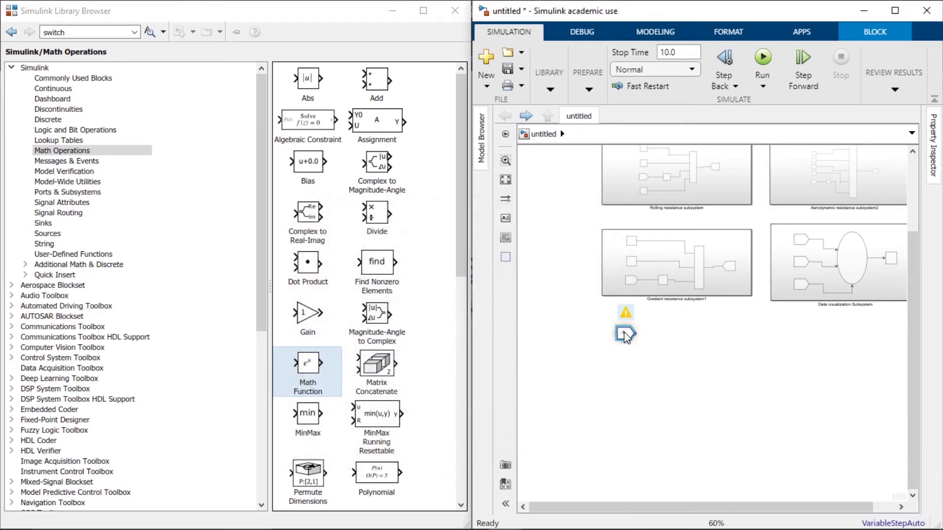
# Place two copies of the Aerodynamic From block in a column beneath it
pyautogui.hotkey('ctrl', 'c')
pyautogui.hotkey('ctrl', 'v')
pyautogui.scroll(1, 627, 372)
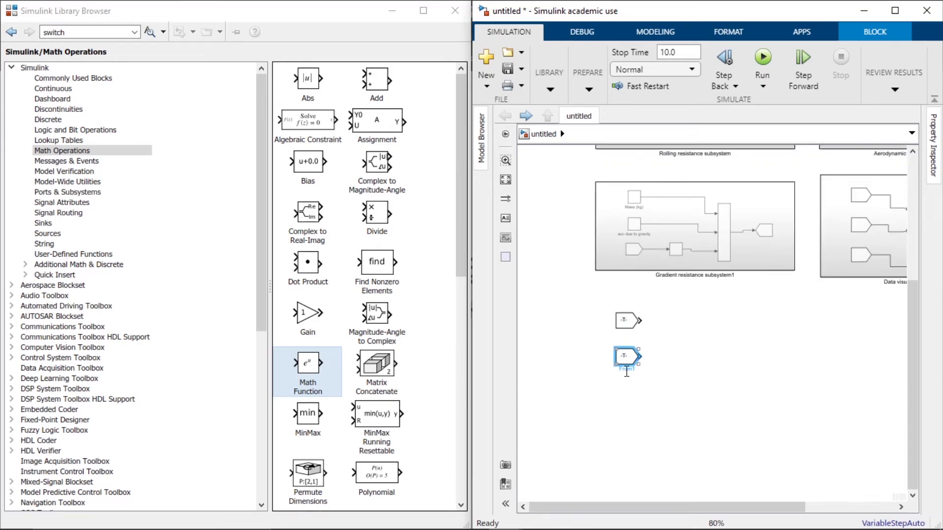
pyautogui.hotkey('ctrl', 'v')
# Set the Goto tag of the middle From block to Gradient
pyautogui.click(631, 362)
pyautogui.doubleClick(631, 362)
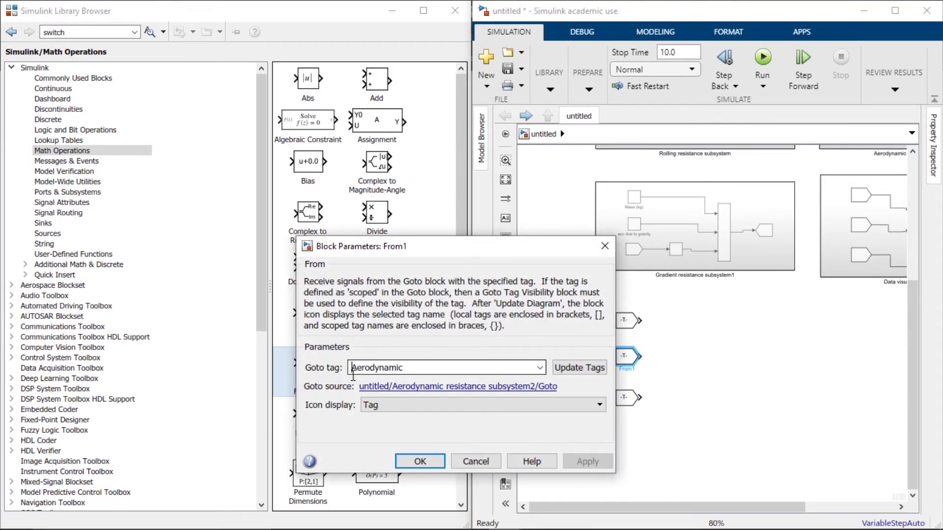
pyautogui.moveTo(354, 375); pyautogui.dragTo(425, 373)
pyautogui.write('gr')
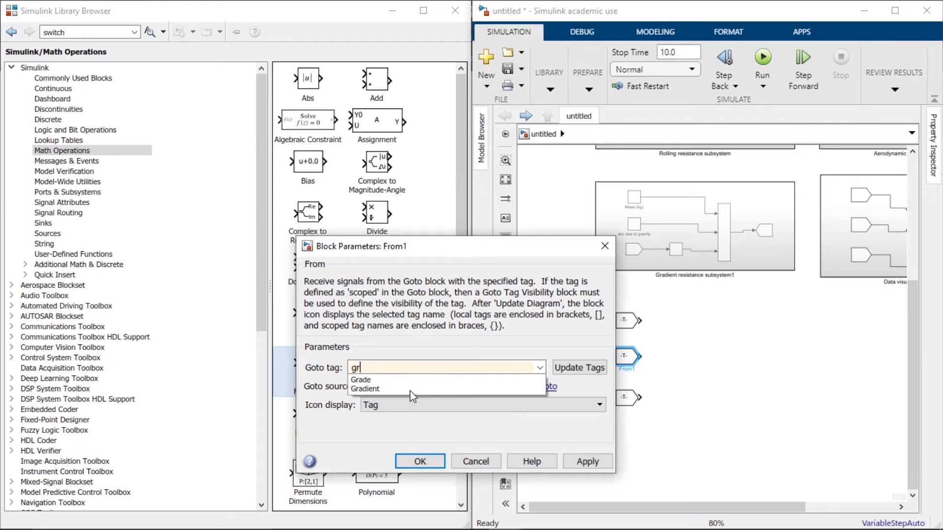
pyautogui.click(418, 391)
pyautogui.click(435, 469)
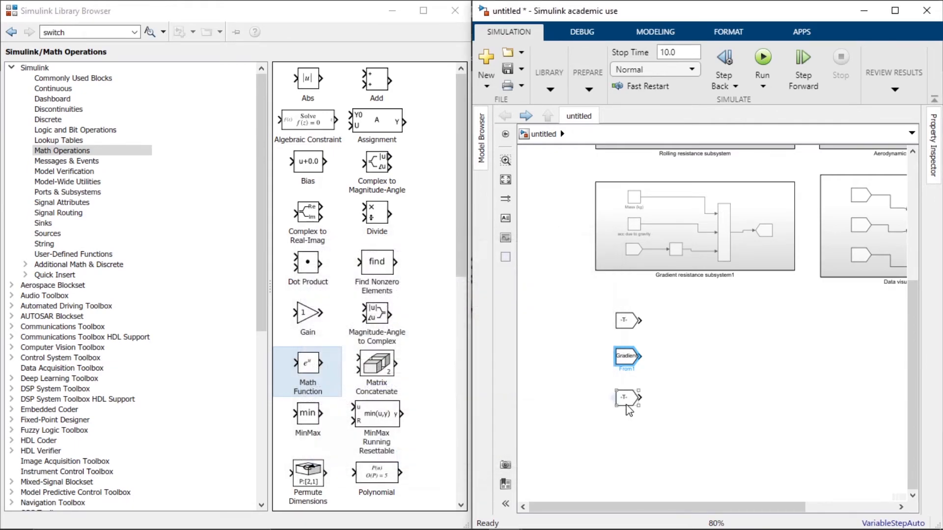
# Set the Goto tag of the lowest From block to Rolling
pyautogui.doubleClick(626, 397)
pyautogui.doubleClick(422, 409)
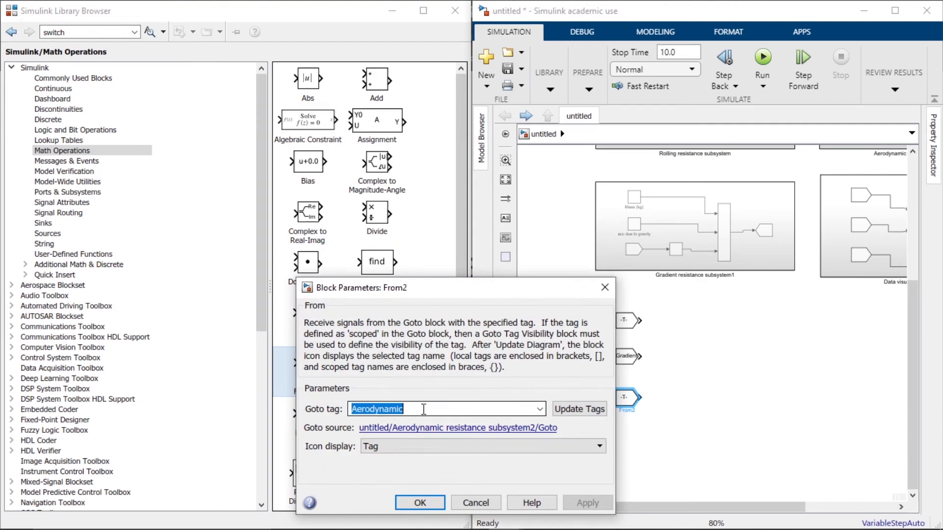
pyautogui.write('r')
pyautogui.click(406, 424)
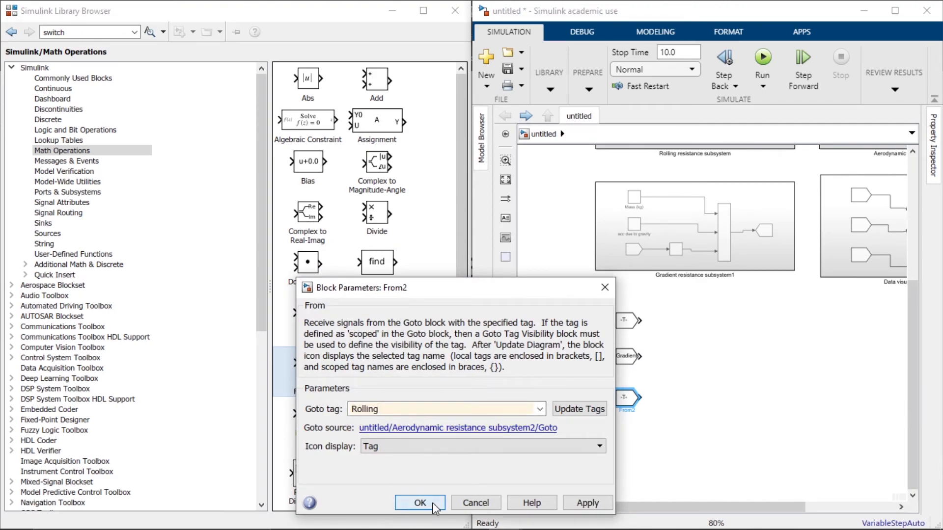
pyautogui.click(420, 502)
# Add a Scope block beside each of the three From blocks and connect every From block to its own Scope
pyautogui.click(746, 365)
pyautogui.write('sep')
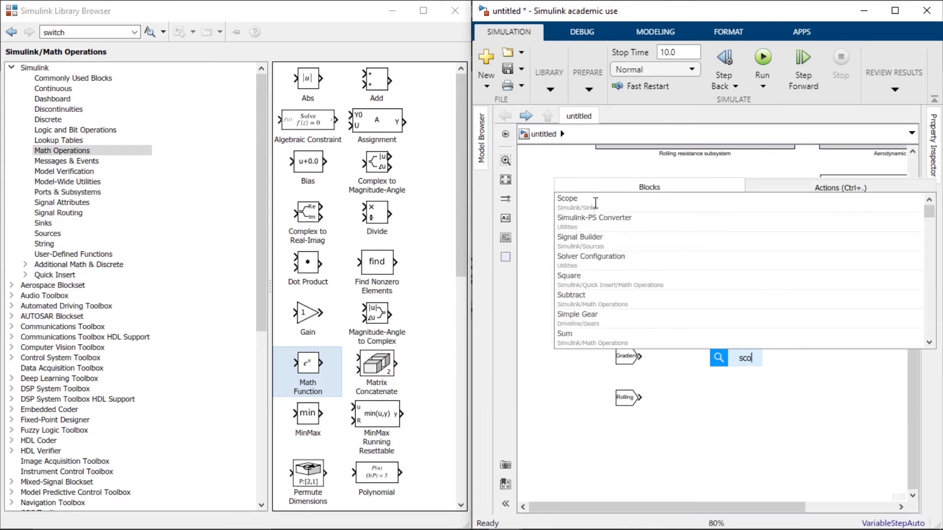
pyautogui.write('p')
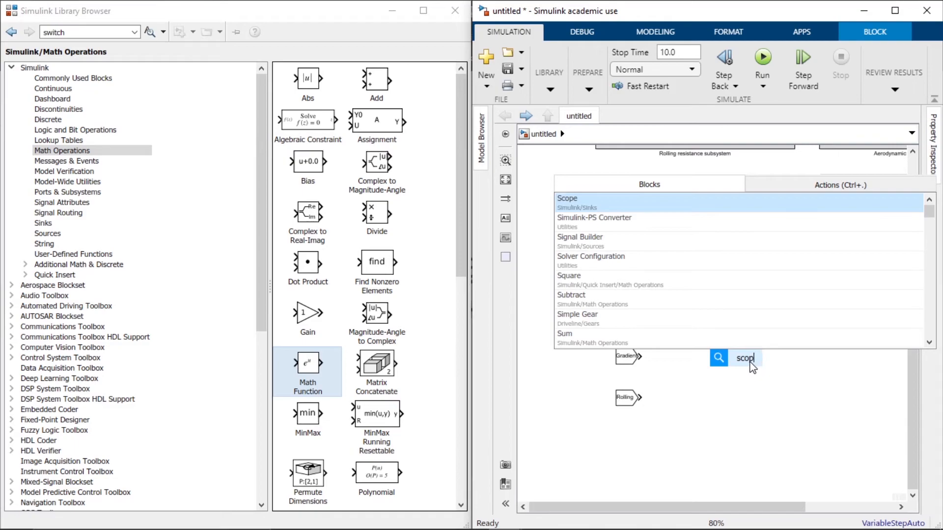
pyautogui.press('Return')
pyautogui.moveTo(741, 362); pyautogui.dragTo(698, 399)
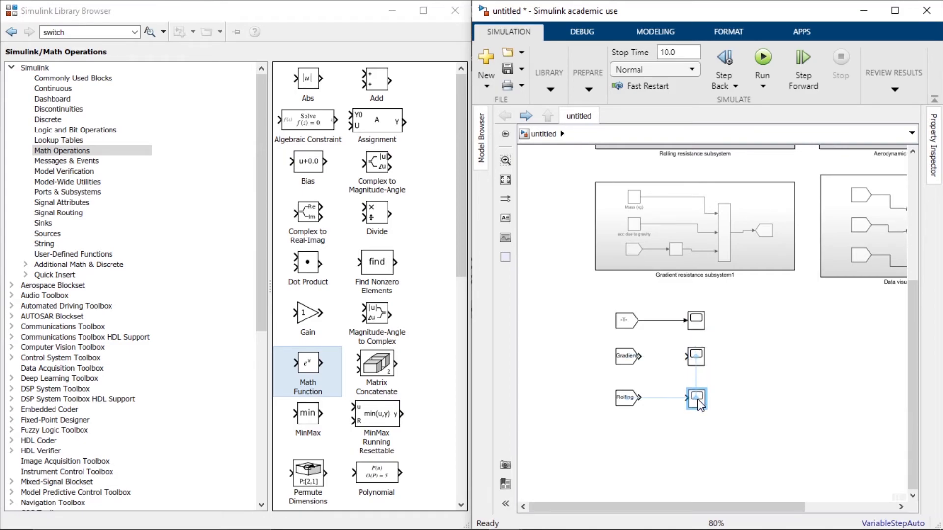
pyautogui.moveTo(643, 356); pyautogui.dragTo(687, 356)
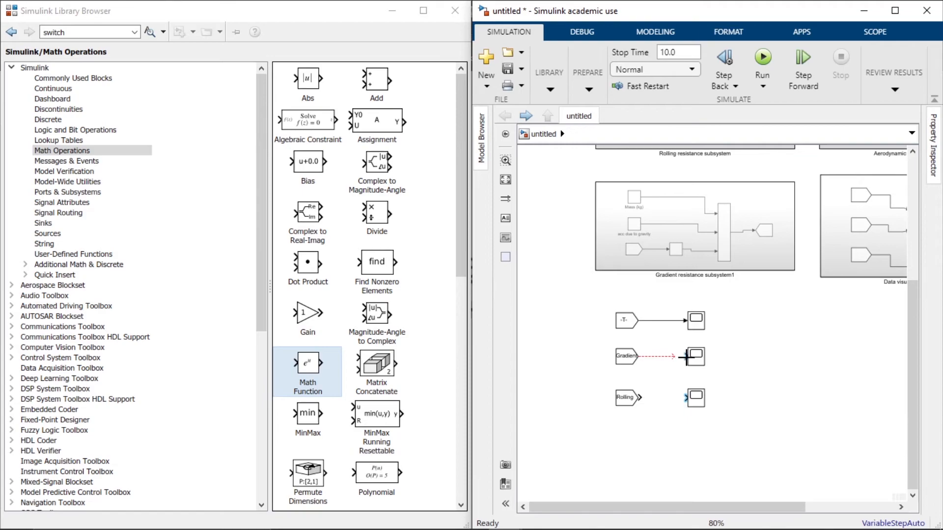
pyautogui.moveTo(642, 399); pyautogui.dragTo(685, 398)
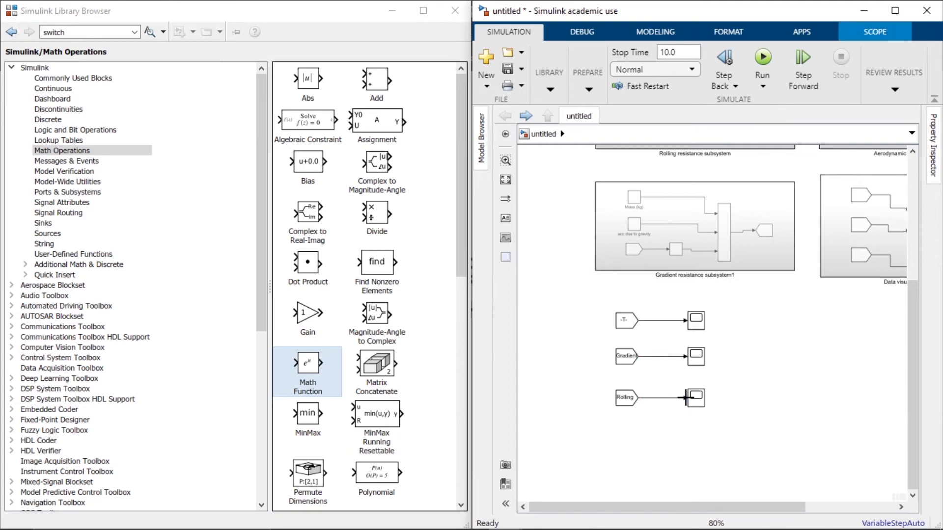
# Maximize the model window and move the Data visualization Subsystem to the right of the aerodynamic resistance subsystem
pyautogui.press('space')
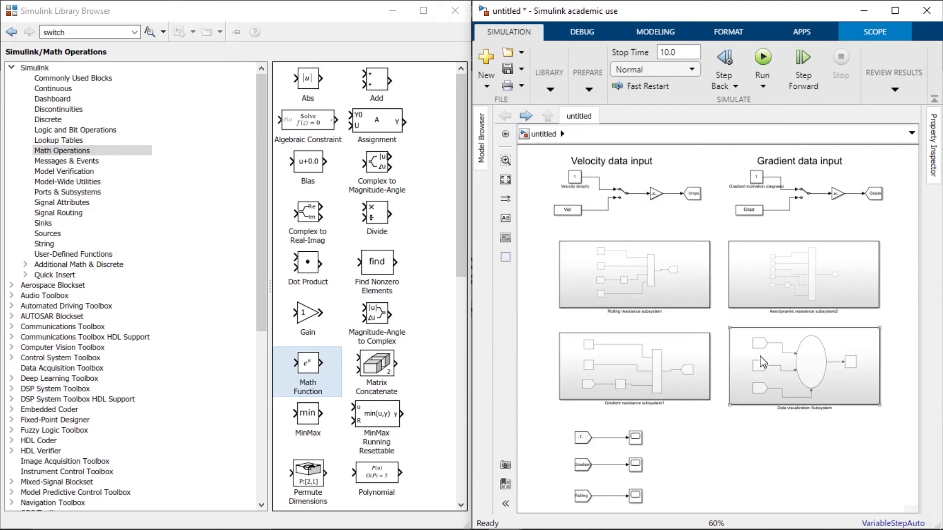
pyautogui.click(895, 10)
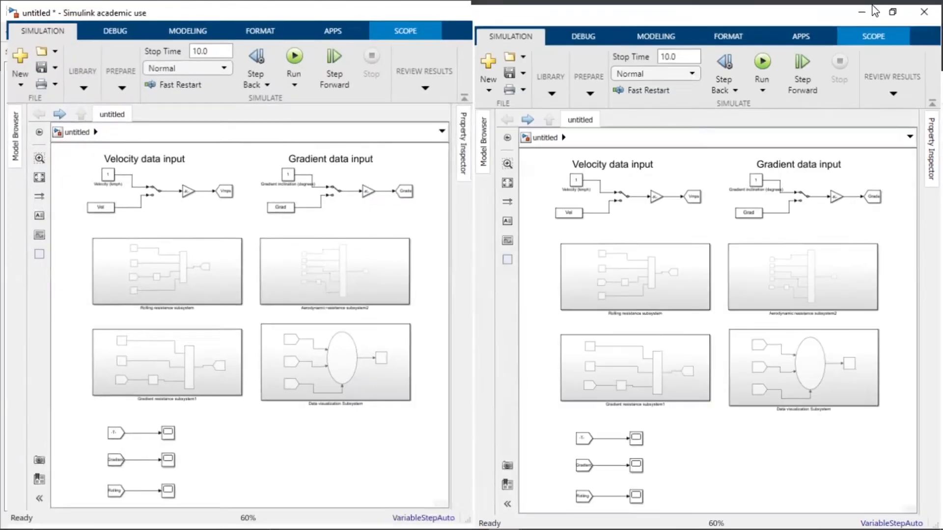
pyautogui.press('space')
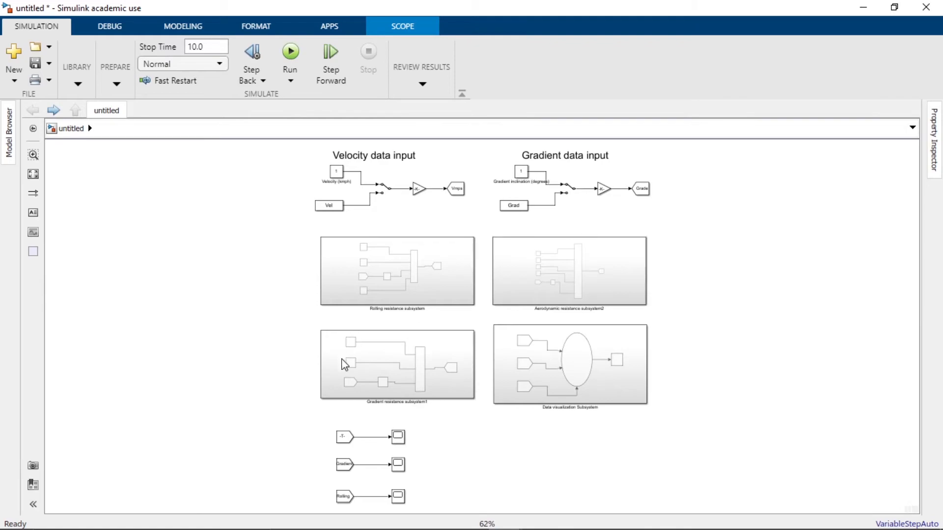
pyautogui.moveTo(579, 360); pyautogui.dragTo(780, 262)
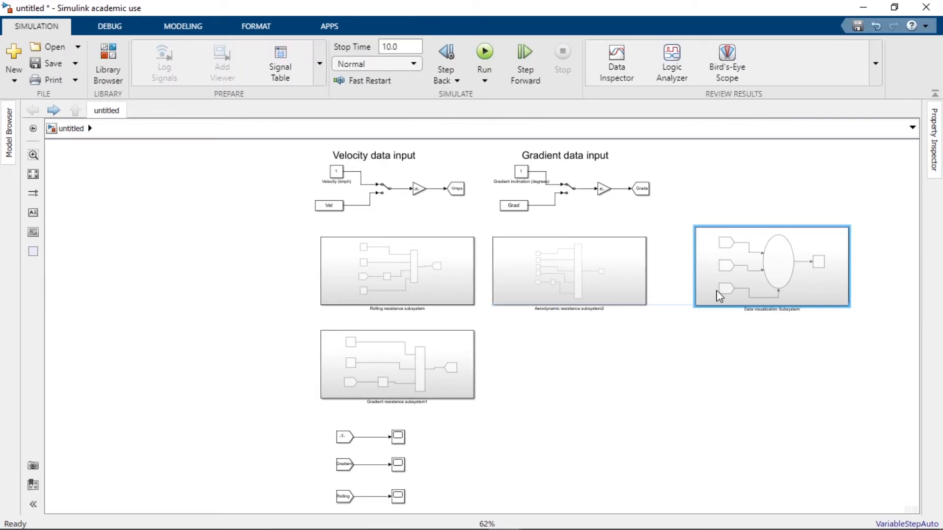
# Move the three From and Scope pairs together to the left of the velocity data input blocks
pyautogui.moveTo(437, 418); pyautogui.dragTo(328, 508)
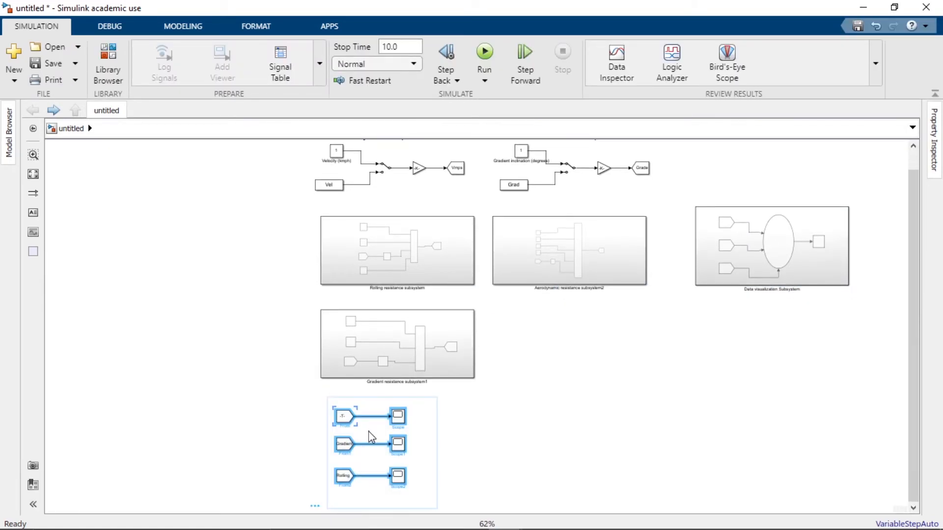
pyautogui.moveTo(369, 428); pyautogui.dragTo(411, 482)
pyautogui.moveTo(351, 471); pyautogui.dragTo(164, 227)
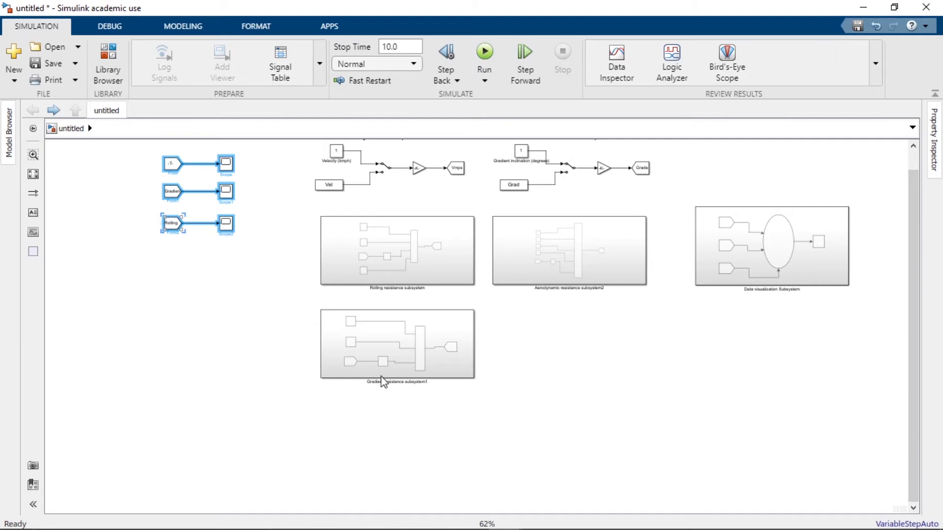
# Line up the four subsystems in one row, with the gradient resistance subsystem to the left of the rolling resistance subsystem
pyautogui.moveTo(317, 341); pyautogui.dragTo(121, 290)
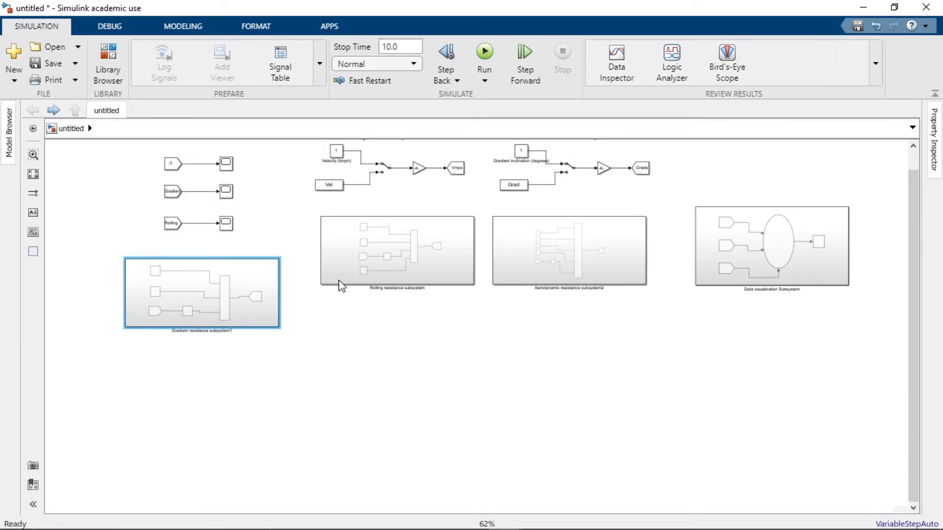
pyautogui.moveTo(379, 279); pyautogui.dragTo(379, 321)
pyautogui.moveTo(552, 269); pyautogui.dragTo(551, 313)
pyautogui.moveTo(794, 274); pyautogui.dragTo(793, 307)
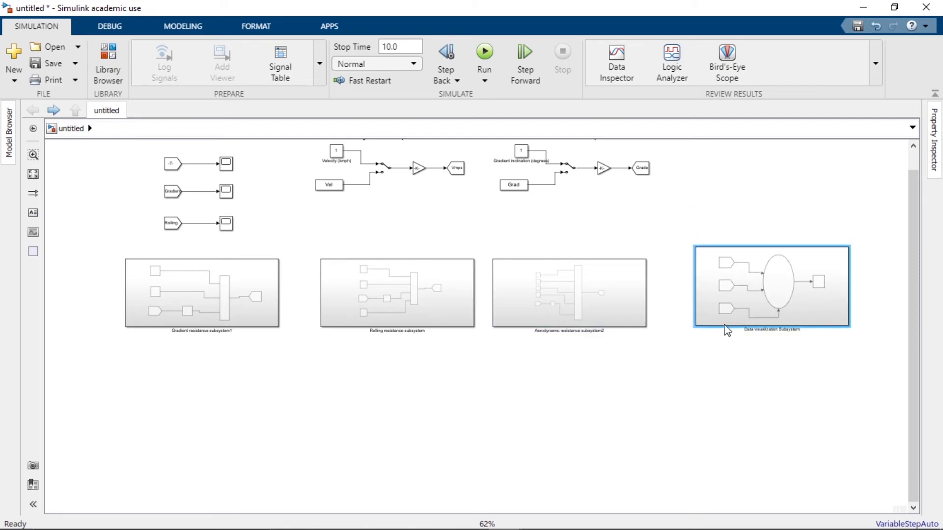
pyautogui.press('space')
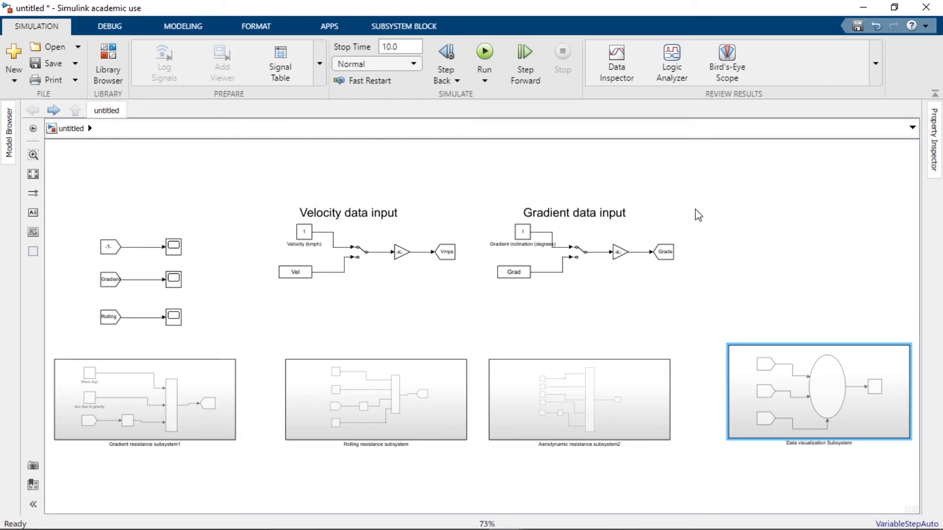
# Switch to the MATLAB window and check the last time value of the data listed in the Command Window
pyautogui.moveTo(548, 523)
pyautogui.moveTo(508, 518)
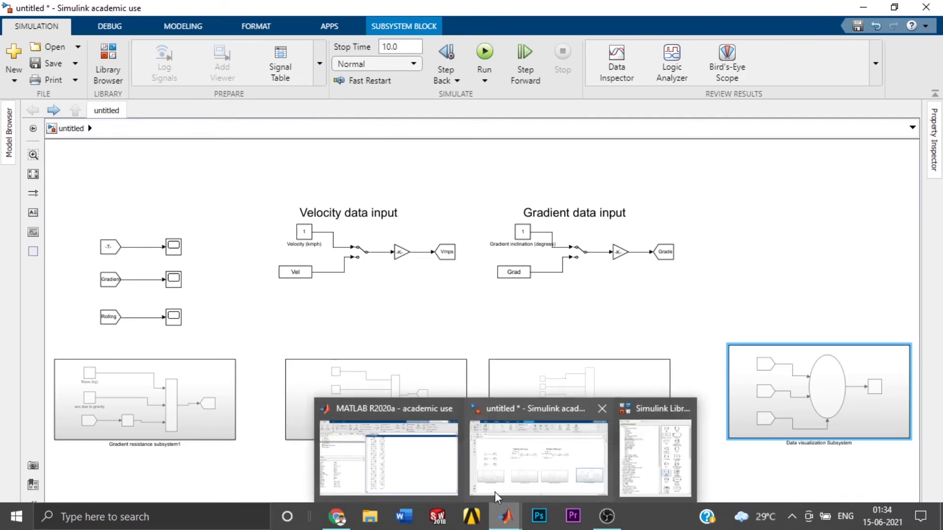
pyautogui.click(432, 457)
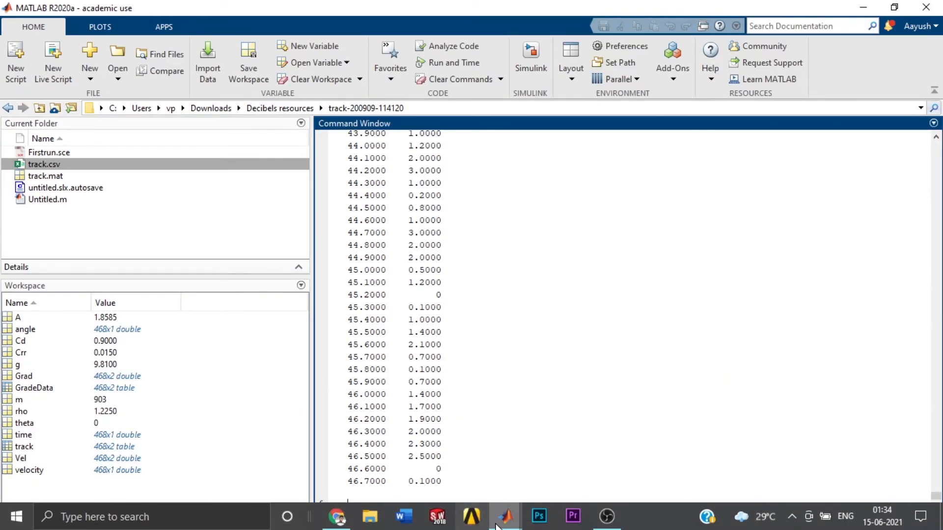
# Return to the Simulink model, set the simulation stop time to 46.7 and run the simulation
pyautogui.moveTo(506, 518)
pyautogui.click(563, 468)
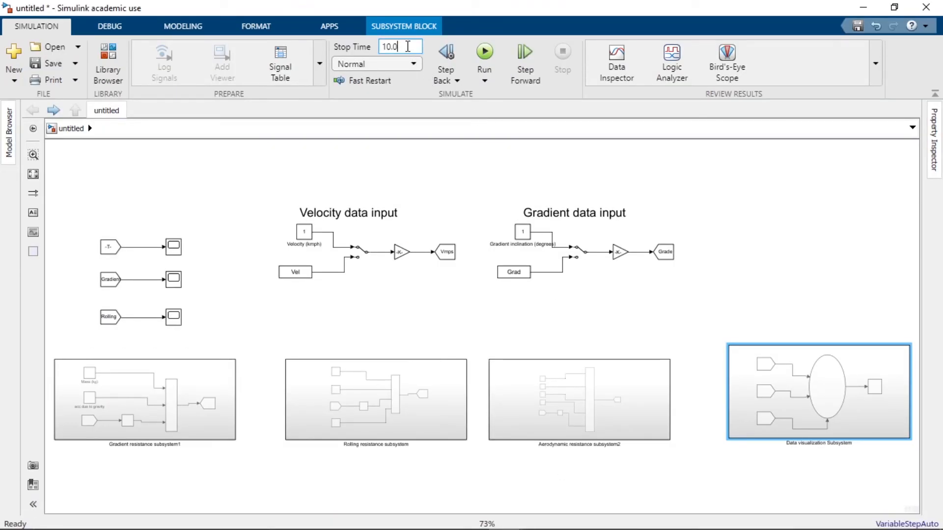
pyautogui.press('BackSpace')
pyautogui.press('BackSpace')
pyautogui.press('BackSpace')
pyautogui.press('BackSpace')
pyautogui.write('46.')
pyautogui.click(434, 206)
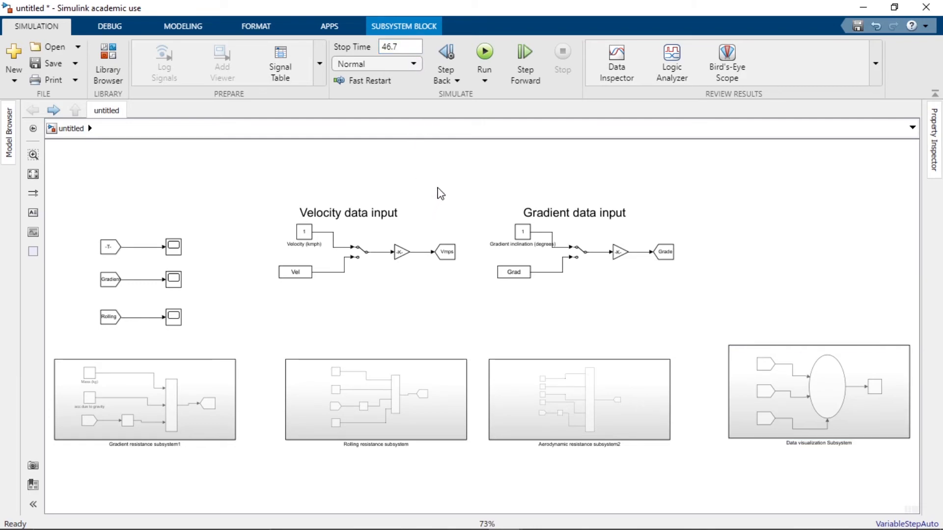
pyautogui.click(485, 52)
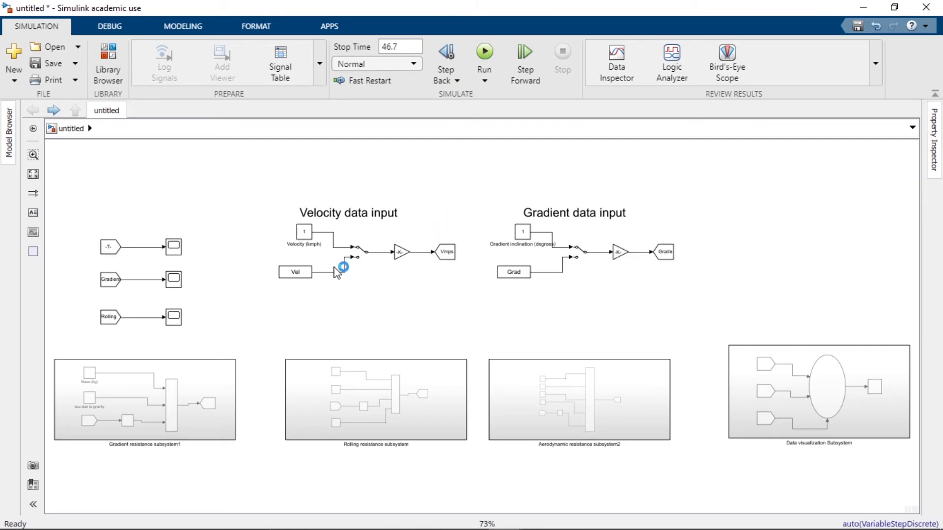
# Toggle the manual switch of the velocity data input to the Vel workspace signal
pyautogui.scroll(5, 353, 261)
pyautogui.click(360, 255)
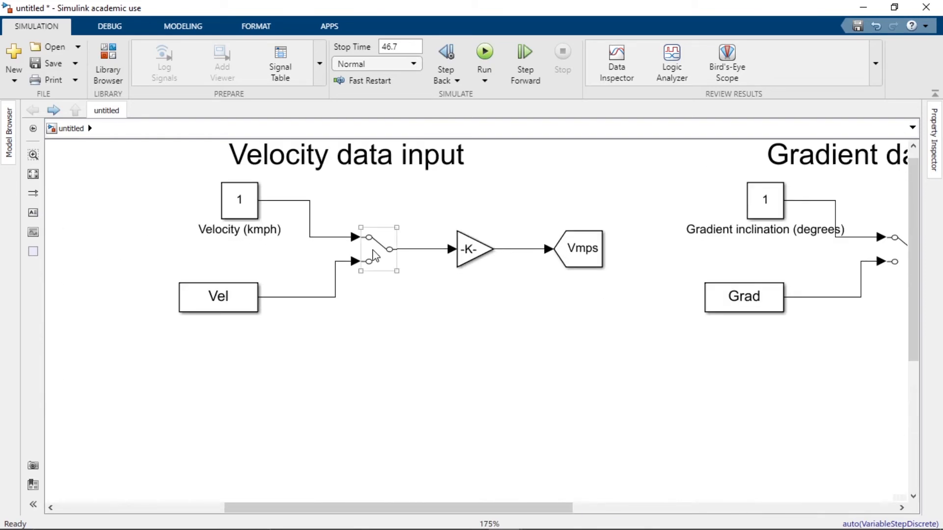
pyautogui.click(245, 199)
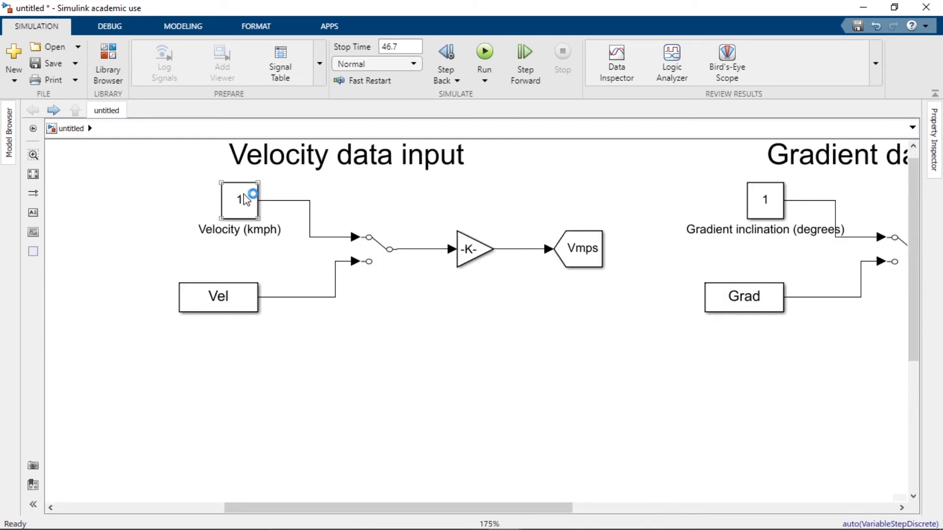
pyautogui.click(388, 251)
pyautogui.doubleClick(388, 252)
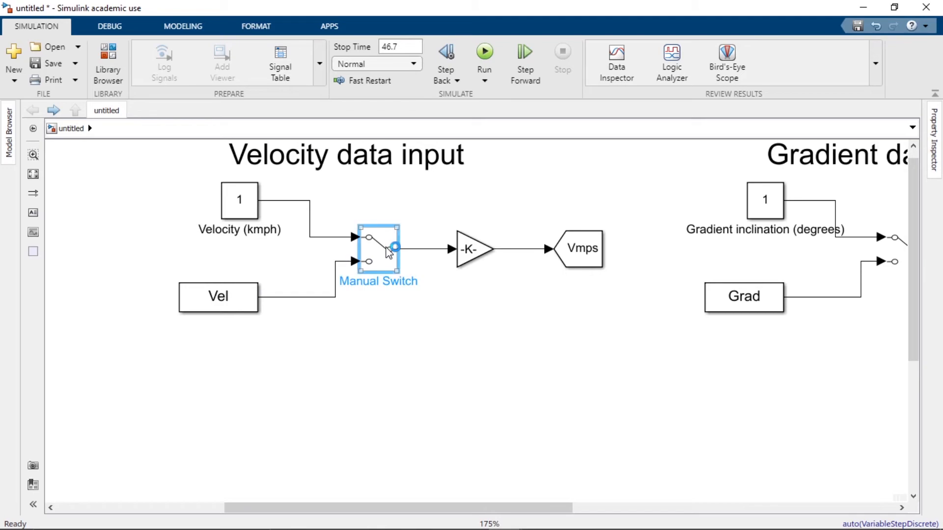
# Toggle the manual switch of the gradient data input to the Grad workspace signal
pyautogui.moveTo(721, 383); pyautogui.dragTo(427, 357)
pyautogui.doubleClick(605, 221)
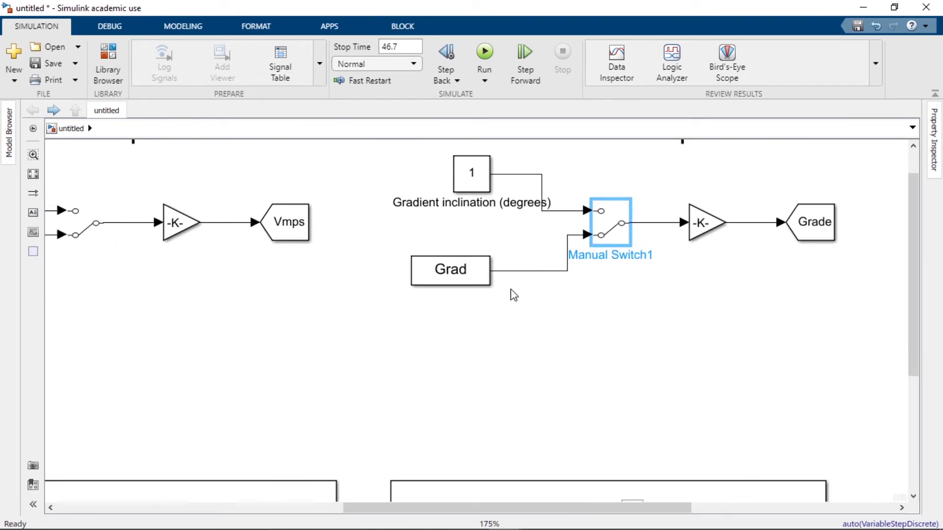
pyautogui.scroll(1, 444, 307)
pyautogui.press('space')
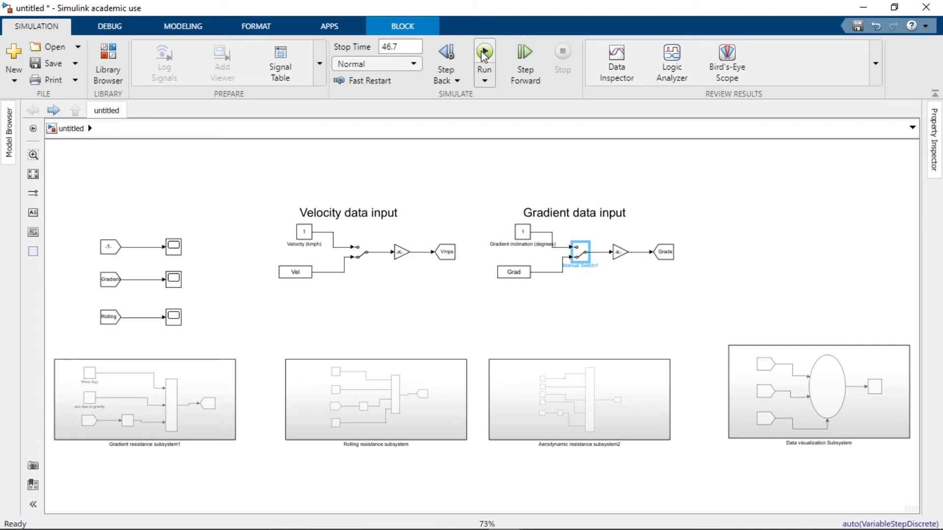
# Run the simulation and examine the full-screen plot of the Scope fed by the -T- signal
pyautogui.click(485, 53)
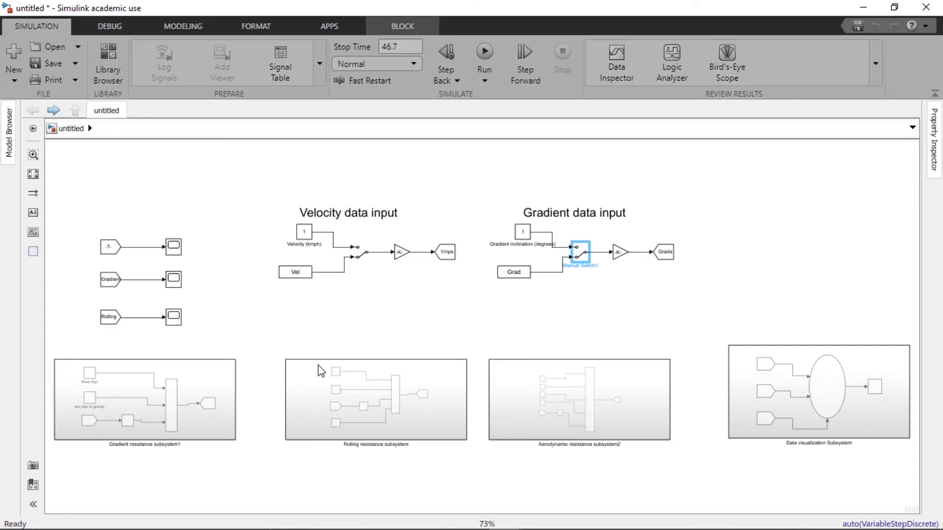
pyautogui.scroll(5, 86, 276)
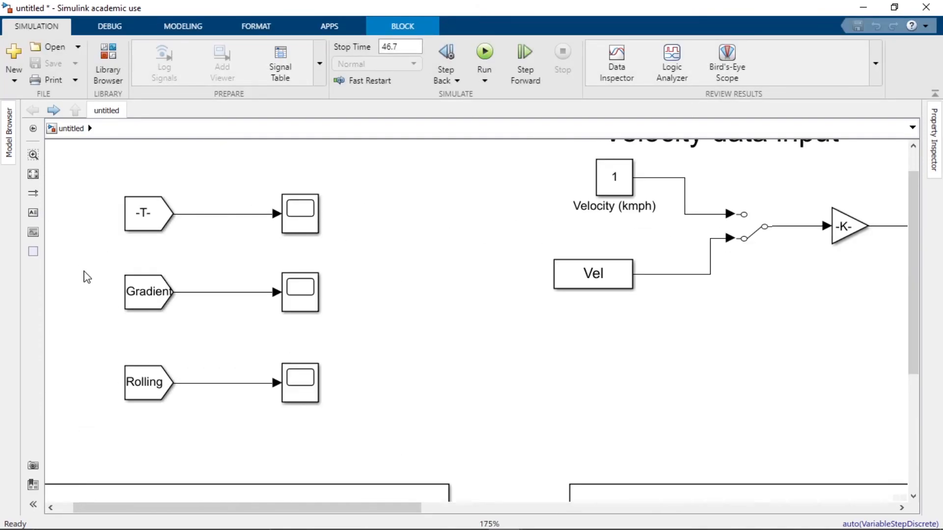
pyautogui.click(303, 224)
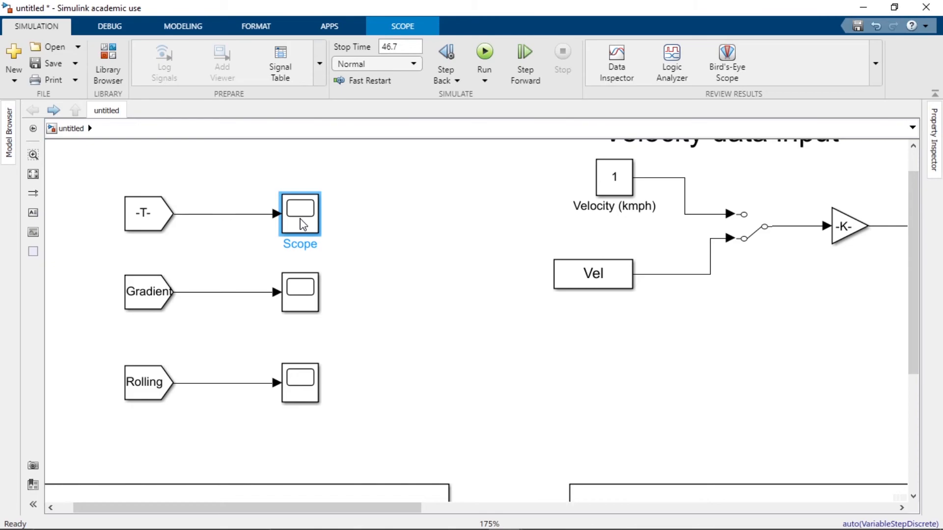
pyautogui.doubleClick(303, 225)
pyautogui.click(615, 74)
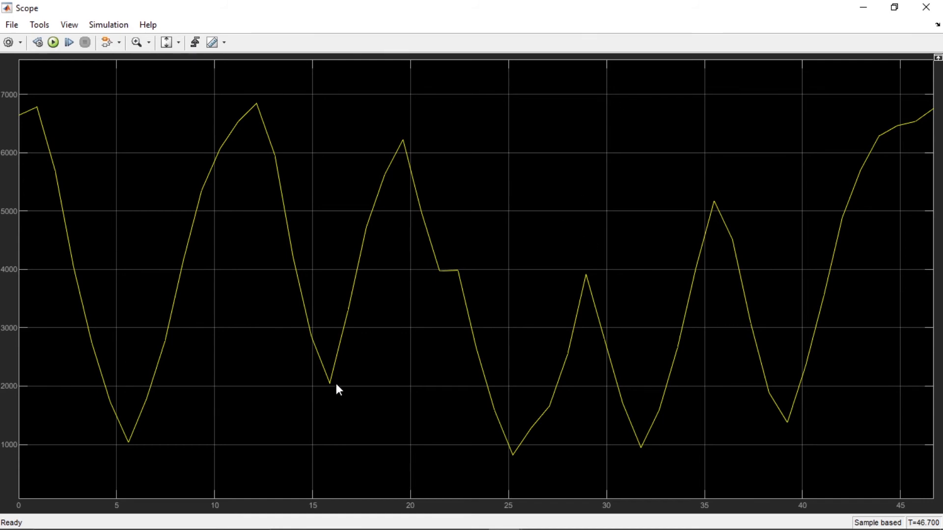
pyautogui.click(928, 6)
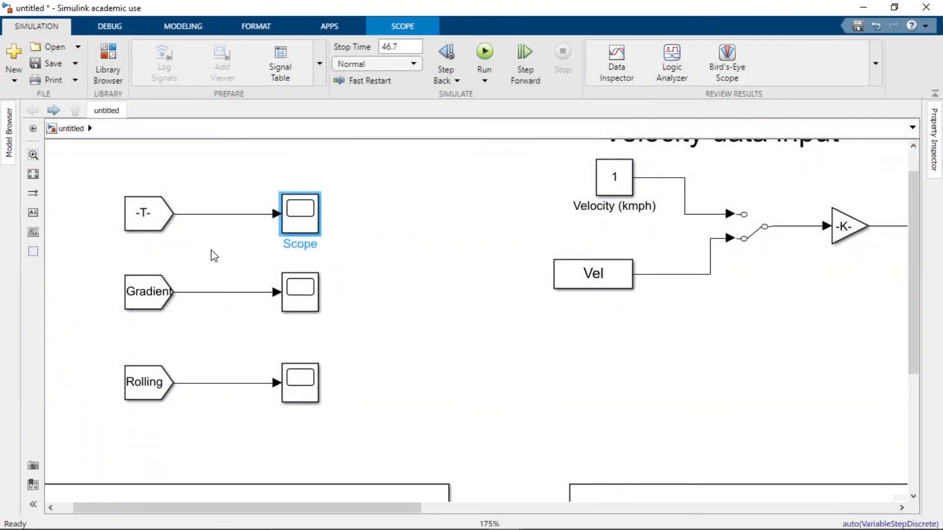
# Examine the gradient resistance plot full screen in its Scope, closing the plot window when done
pyautogui.click(307, 288)
pyautogui.doubleClick(307, 289)
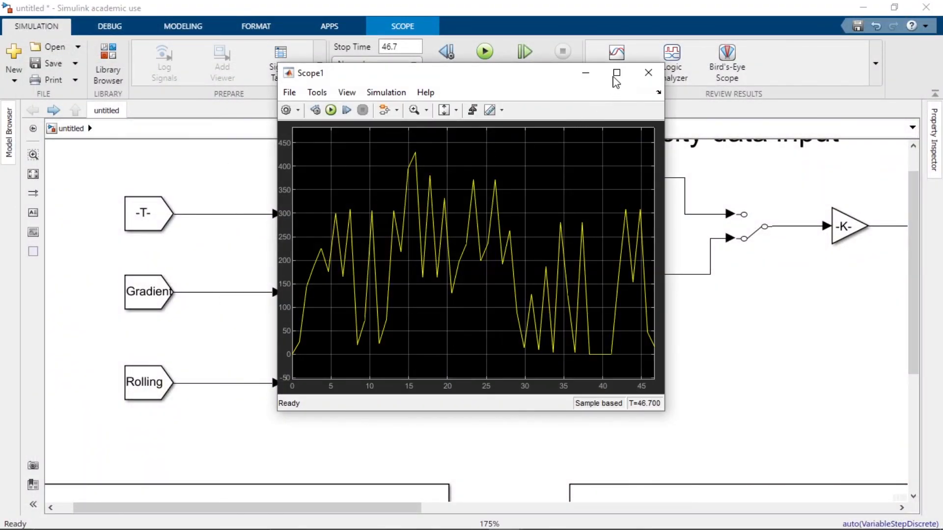
pyautogui.click(616, 74)
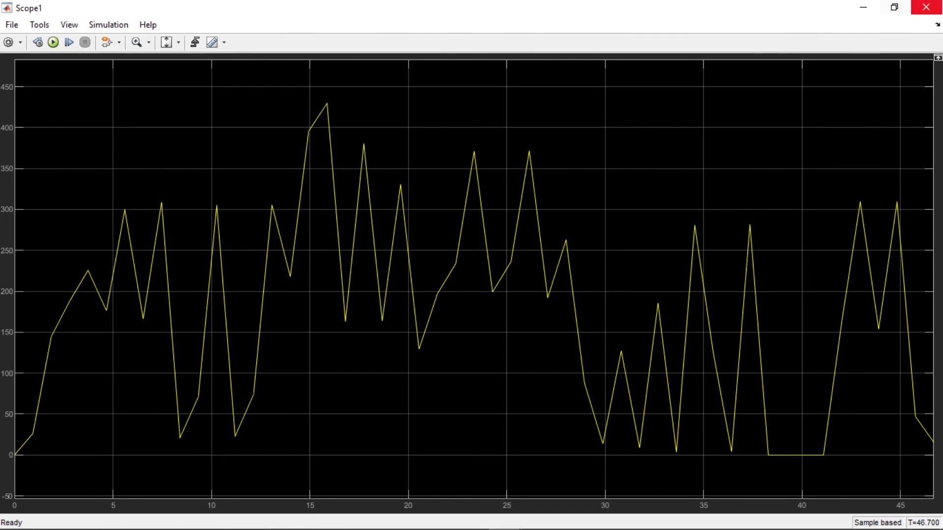
pyautogui.click(926, 7)
# Examine the rolling resistance plot full screen in its Scope, closing the plot window when done
pyautogui.click(295, 386)
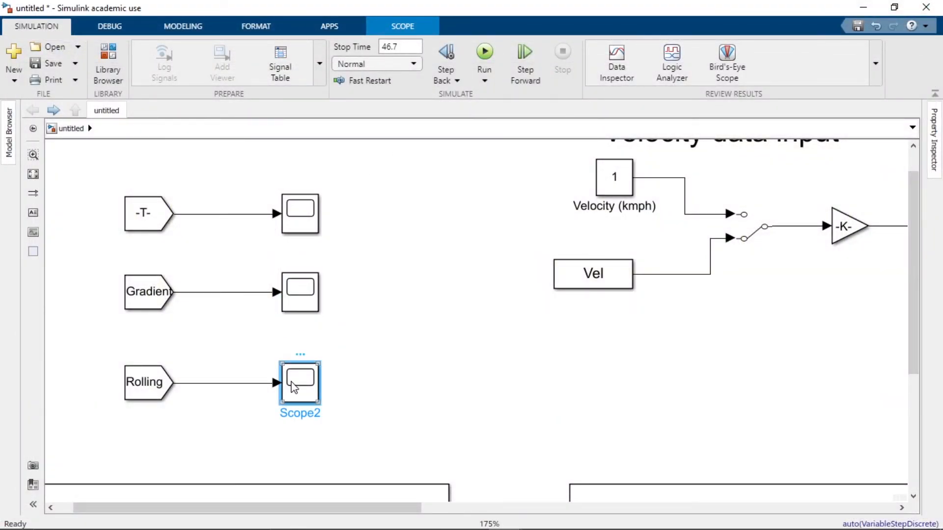
pyautogui.doubleClick(302, 365)
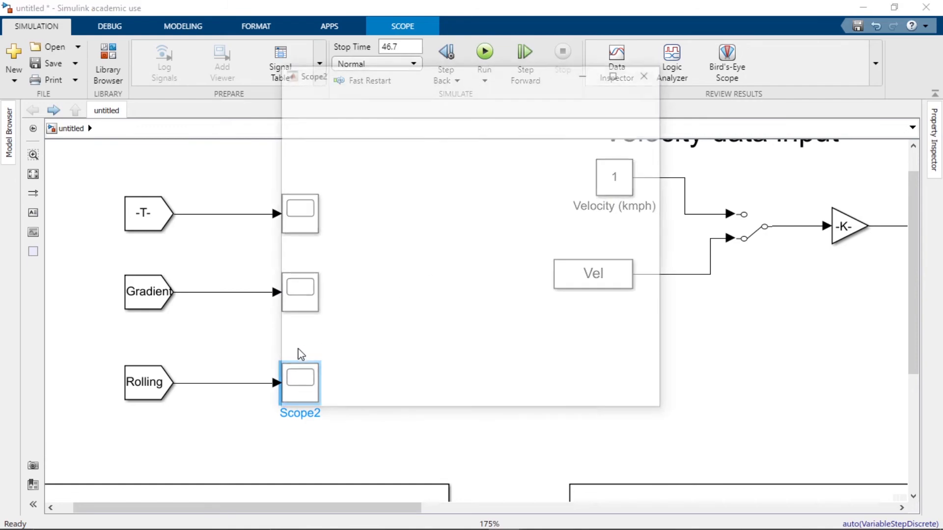
pyautogui.click(617, 73)
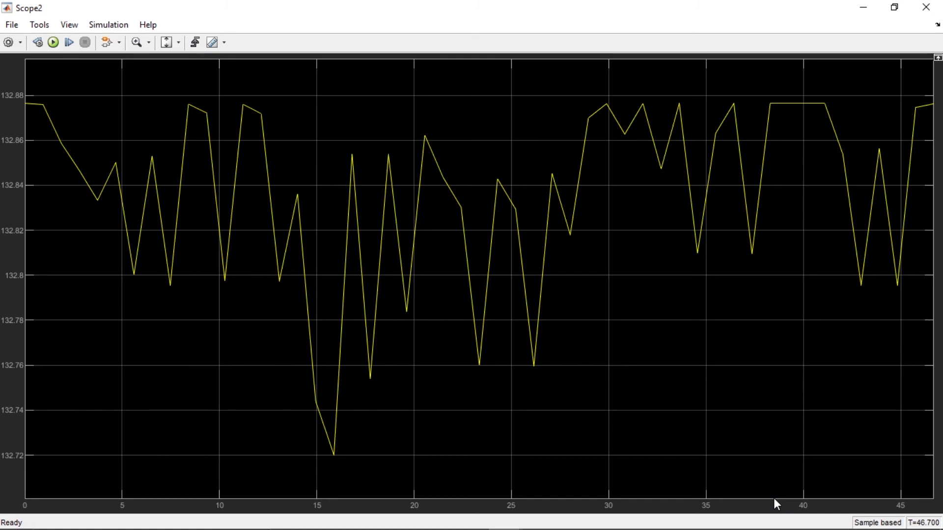
pyautogui.click(926, 7)
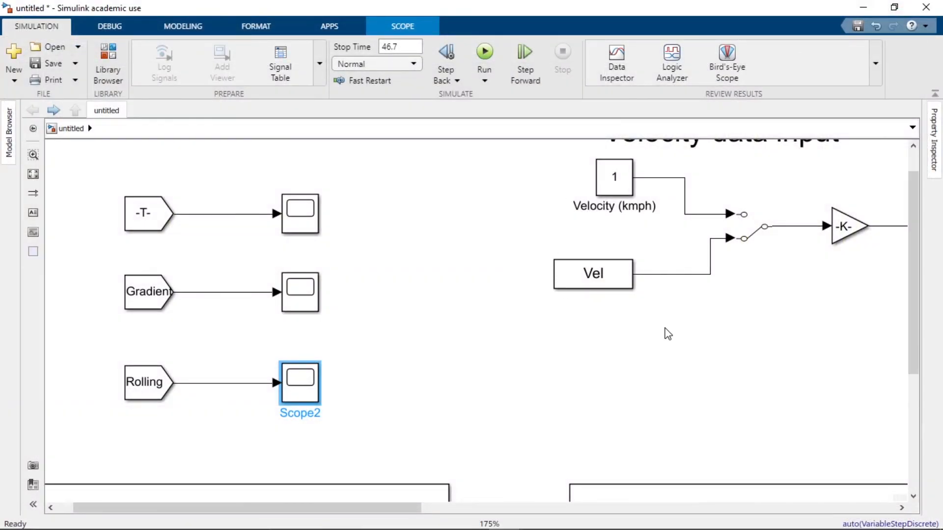
# Examine the total resistance plot full screen in the Data visualization Subsystem's Scope and return to the top-level model
pyautogui.press('space')
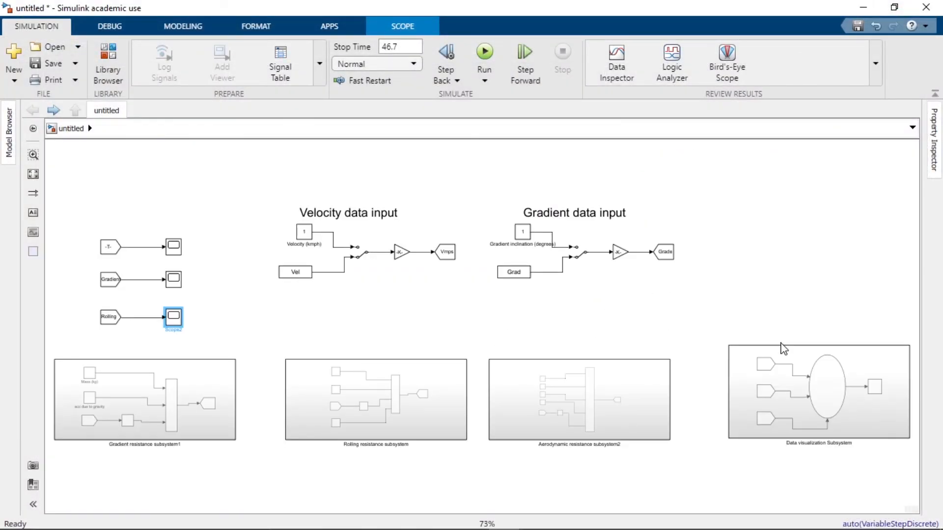
pyautogui.doubleClick(791, 382)
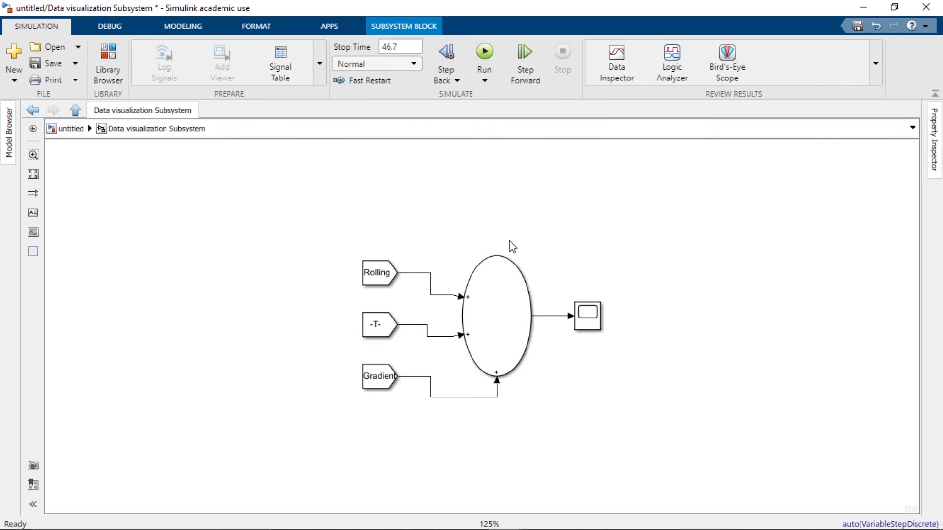
pyautogui.click(594, 322)
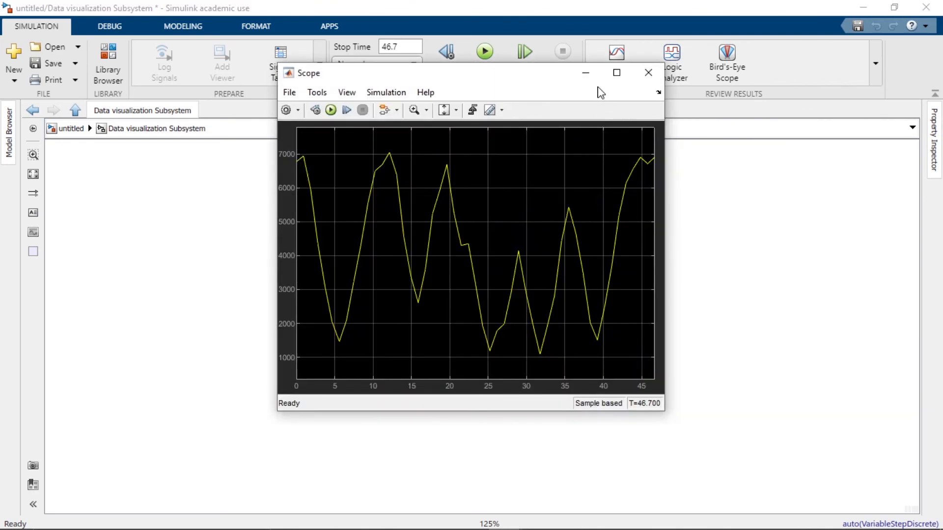
pyautogui.click(616, 73)
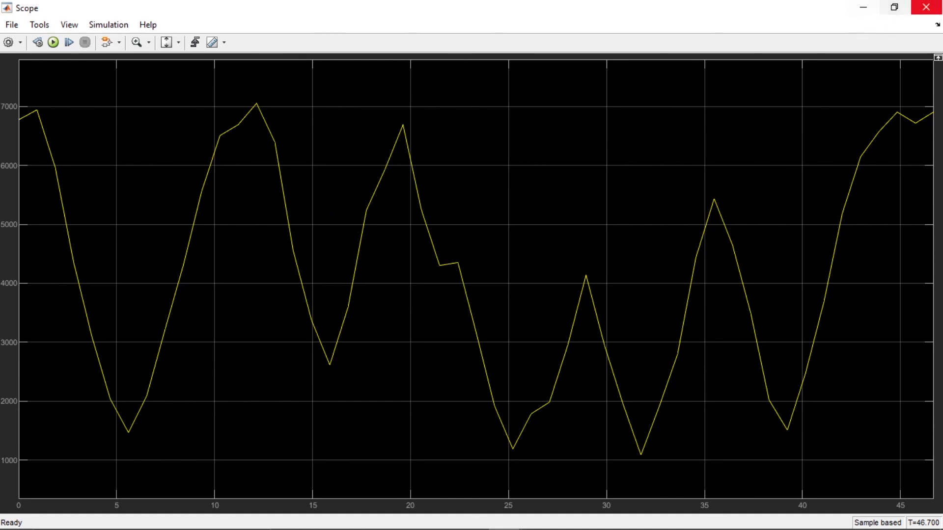
pyautogui.click(927, 7)
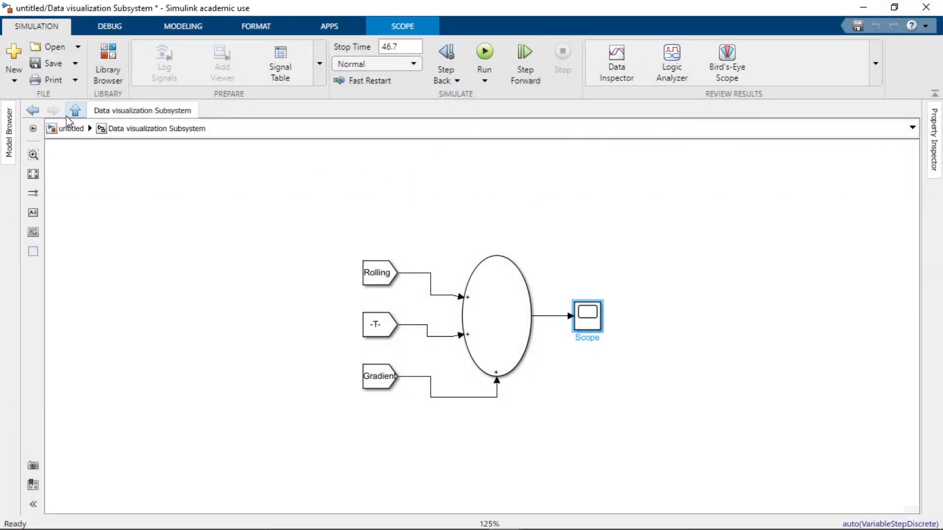
pyautogui.click(33, 111)
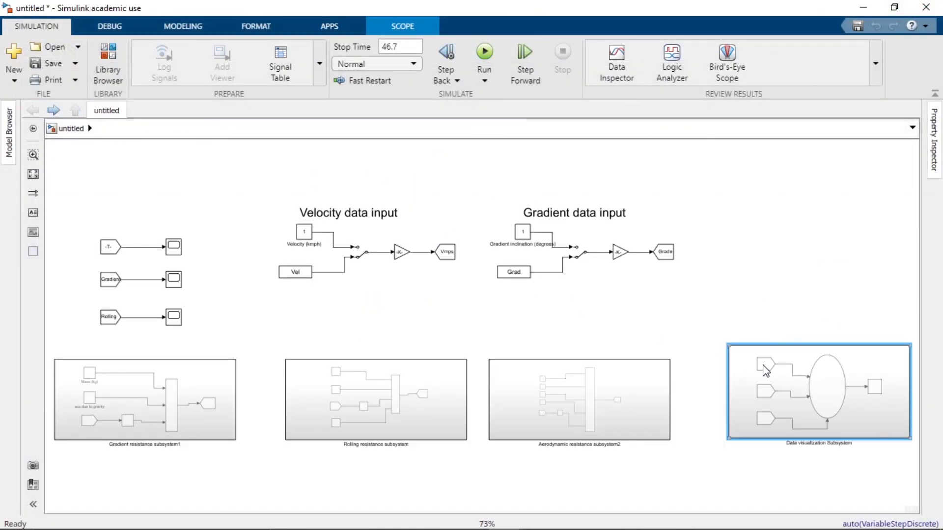
pyautogui.click(795, 383)
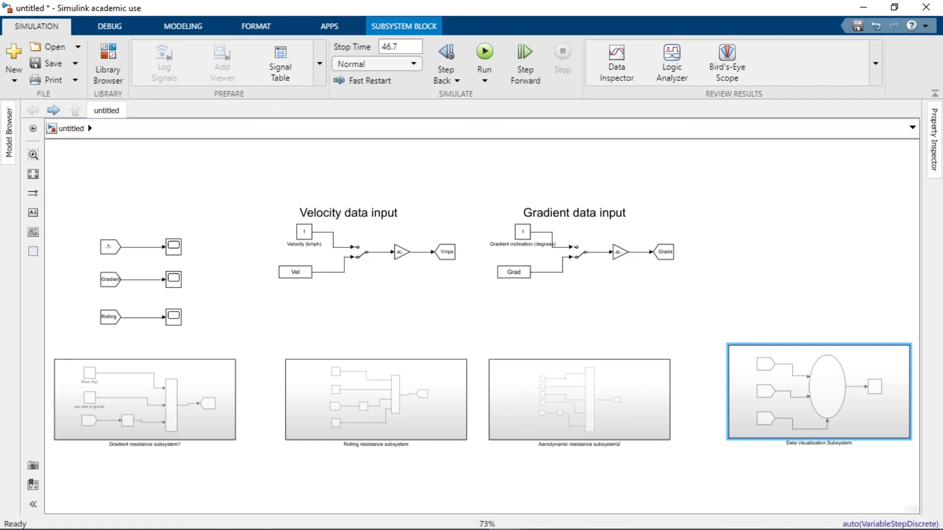
pyautogui.click(607, 517)
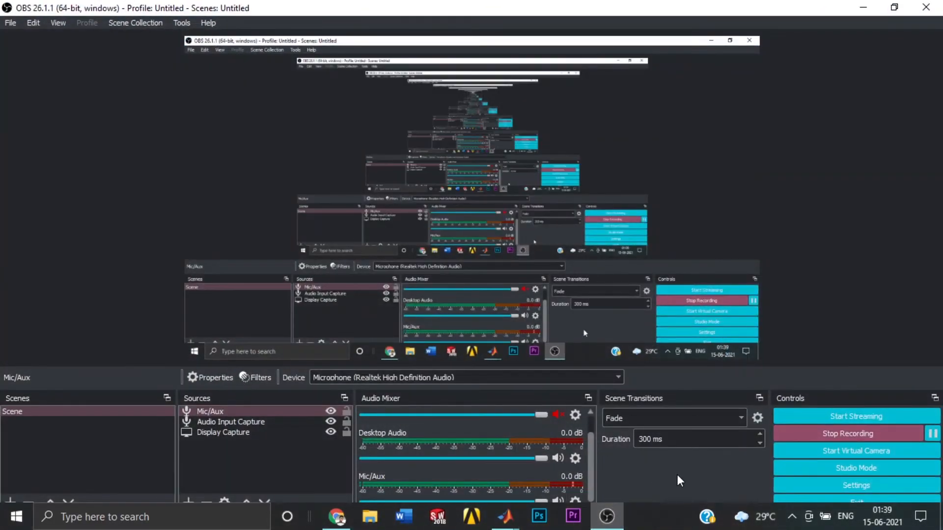